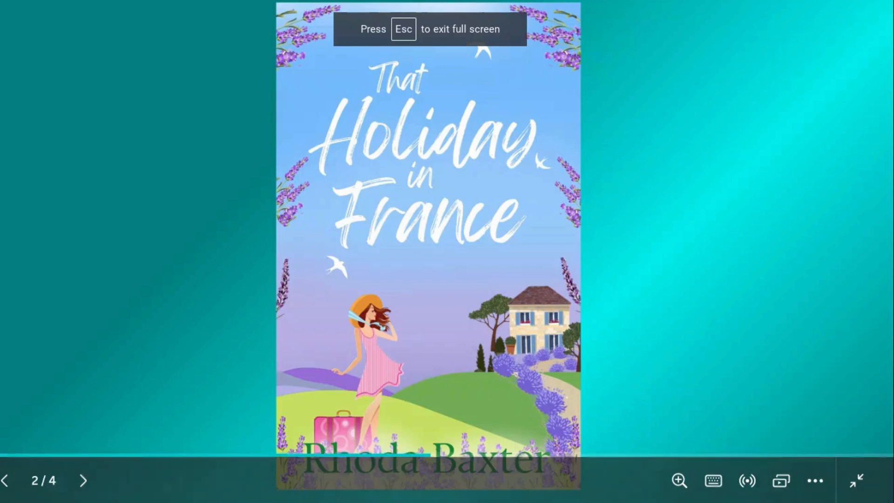
Look through the four book cover slides in full-screen view, from the first to the last, and return to the editor.
{"action": "left_click", "coordinate": [6, 479]}
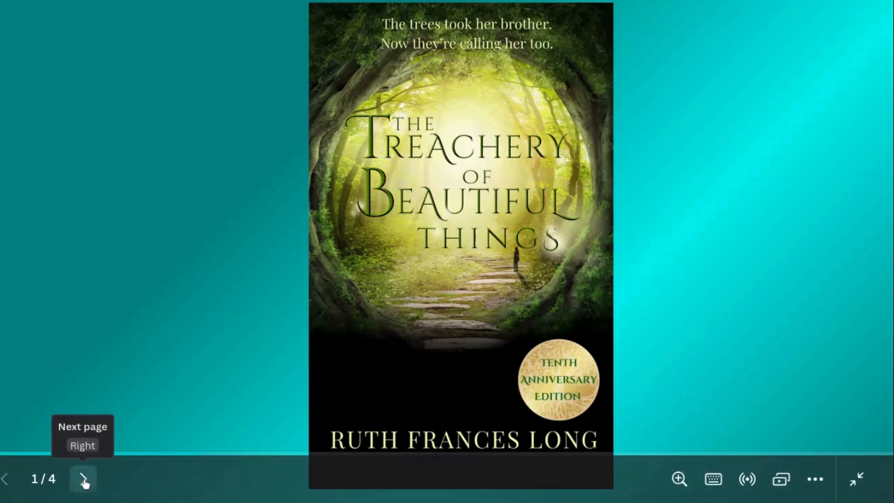
{"action": "left_click", "coordinate": [83, 480]}
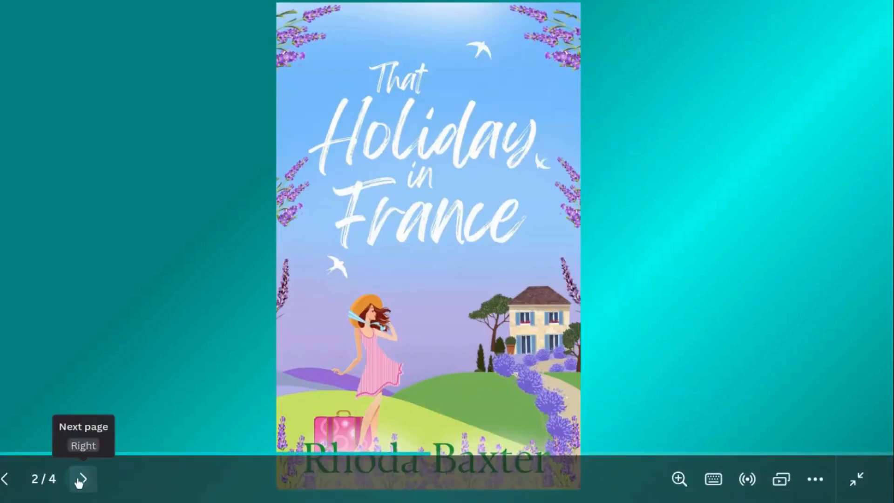
{"action": "left_click", "coordinate": [82, 480]}
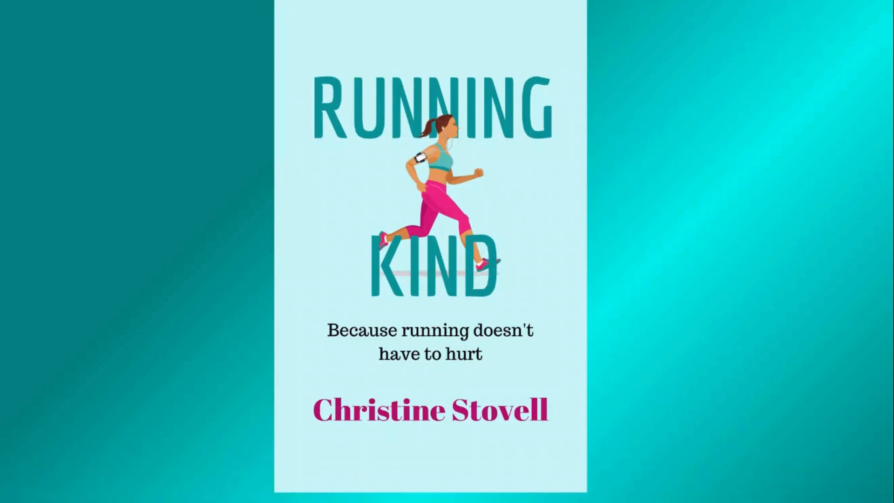
{"action": "left_click", "coordinate": [86, 480]}
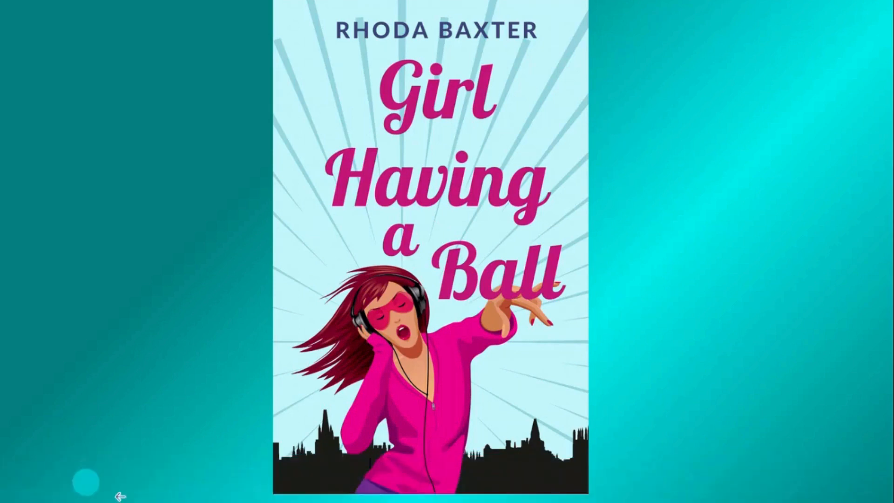
{"action": "left_click", "coordinate": [855, 478]}
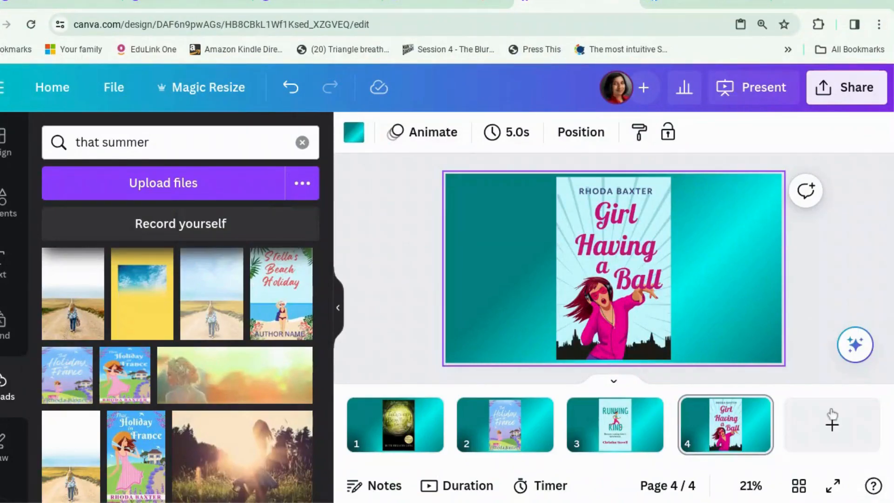
Switch to the Canva Tips for Authors Community post on Facebook and read the brief for The Improbable Three, including its attached cover mock-up.
{"action": "mouse_move", "coordinate": [708, 2]}
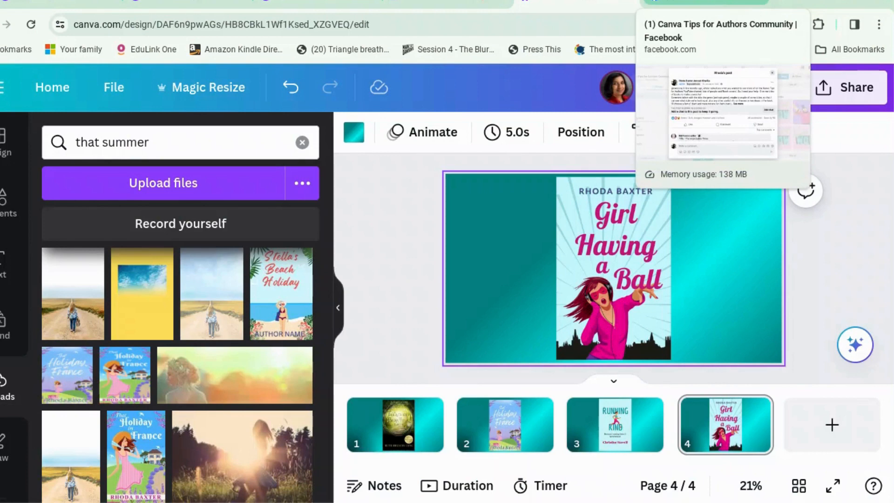
{"action": "left_click", "coordinate": [710, 3]}
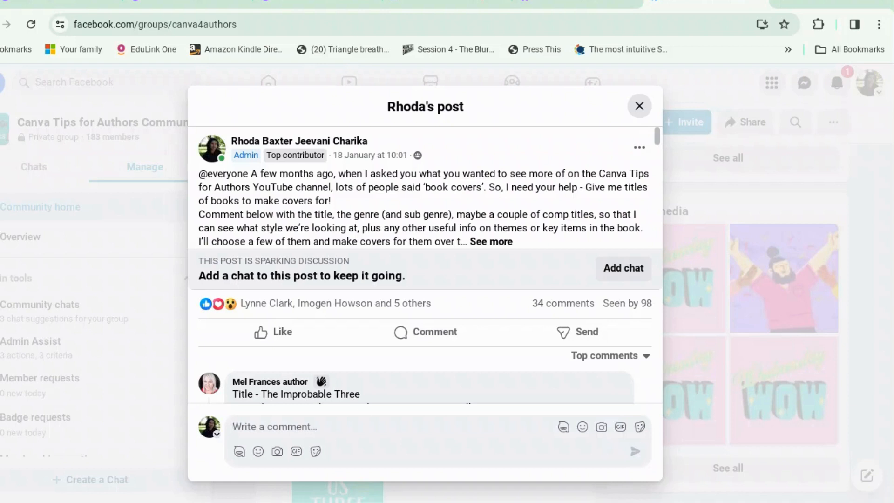
{"action": "scroll", "coordinate": [547, 245], "scroll_direction": "down", "scroll_amount": 2}
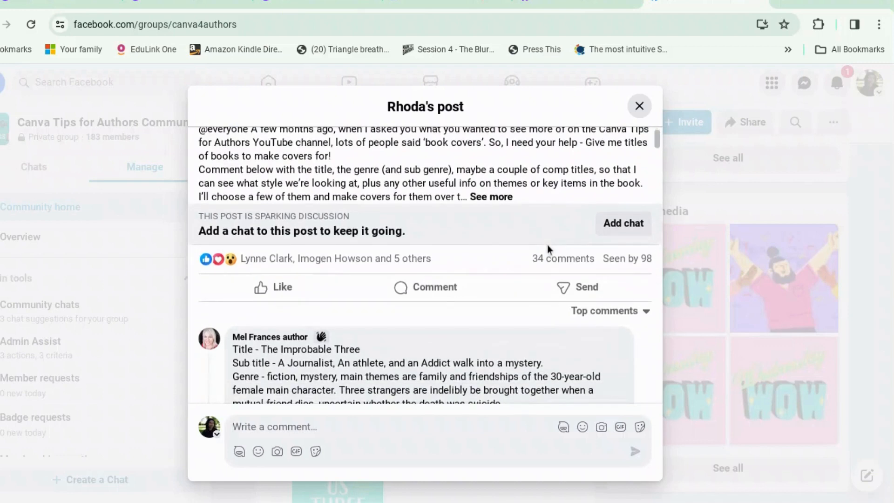
{"action": "scroll", "coordinate": [548, 251], "scroll_direction": "down", "scroll_amount": 1}
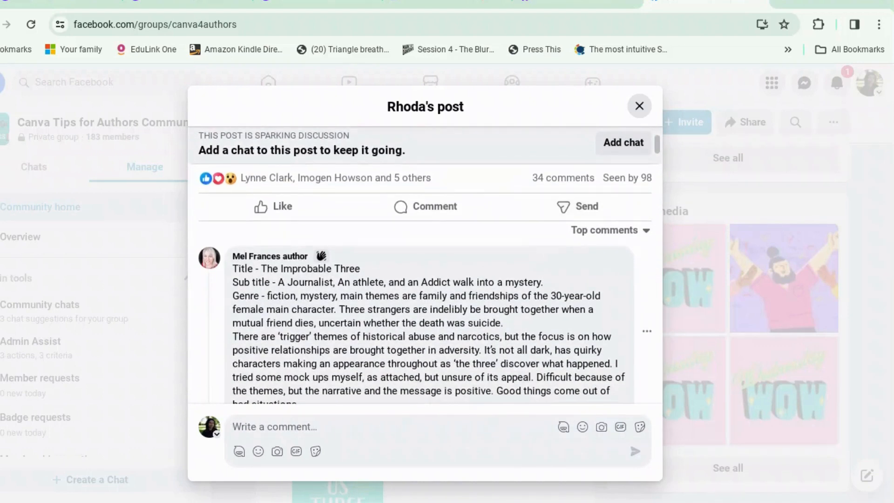
{"action": "scroll", "coordinate": [525, 261], "scroll_direction": "down", "scroll_amount": 2}
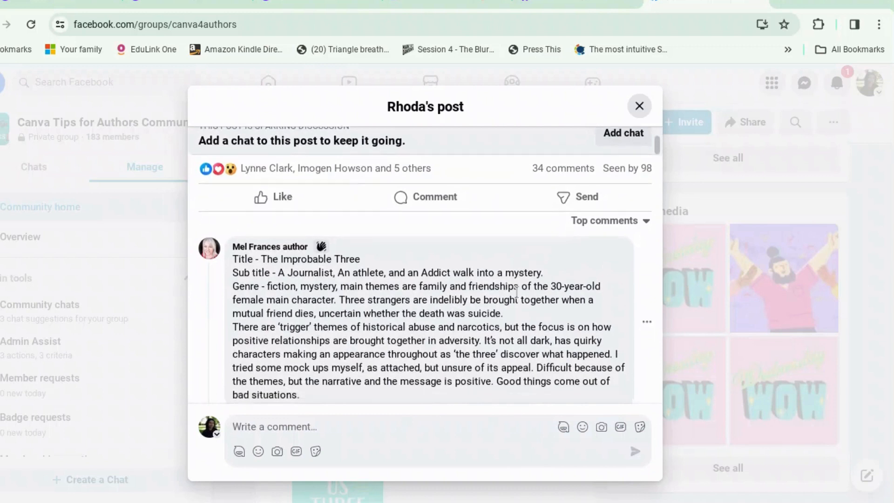
{"action": "scroll", "coordinate": [516, 292], "scroll_direction": "down", "scroll_amount": 1}
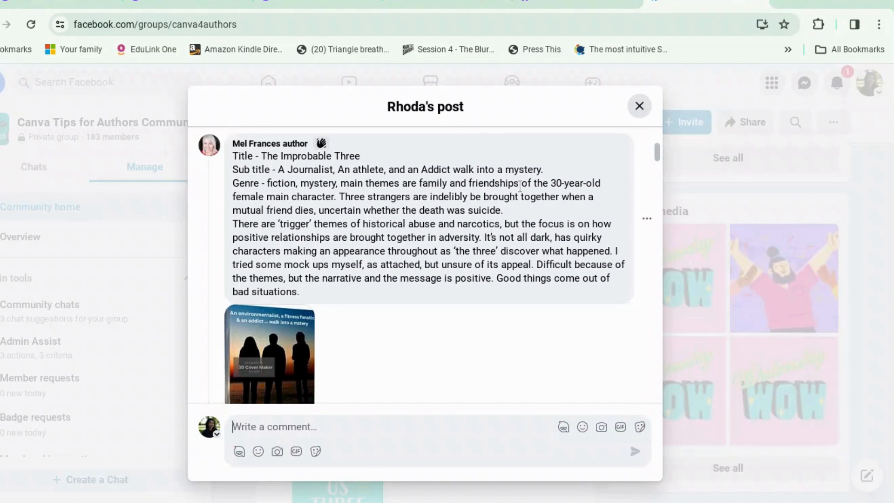
{"action": "scroll", "coordinate": [485, 232], "scroll_direction": "down", "scroll_amount": 1}
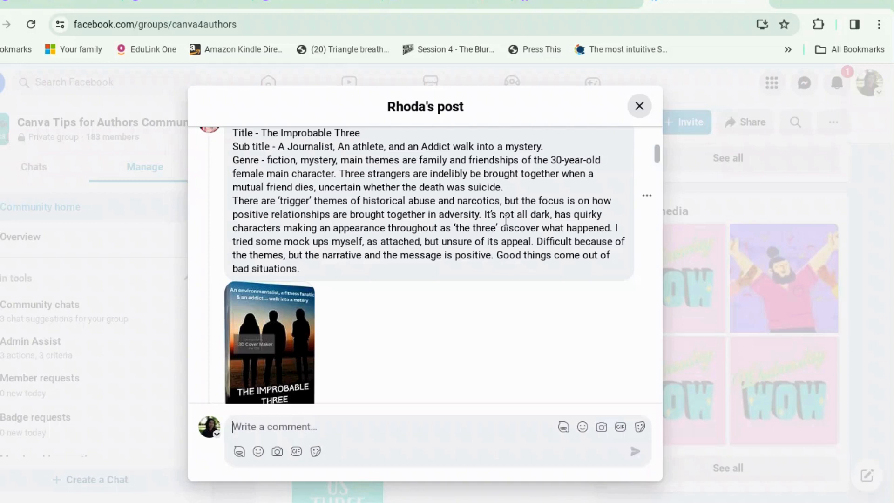
{"action": "scroll", "coordinate": [506, 220], "scroll_direction": "down", "scroll_amount": 2}
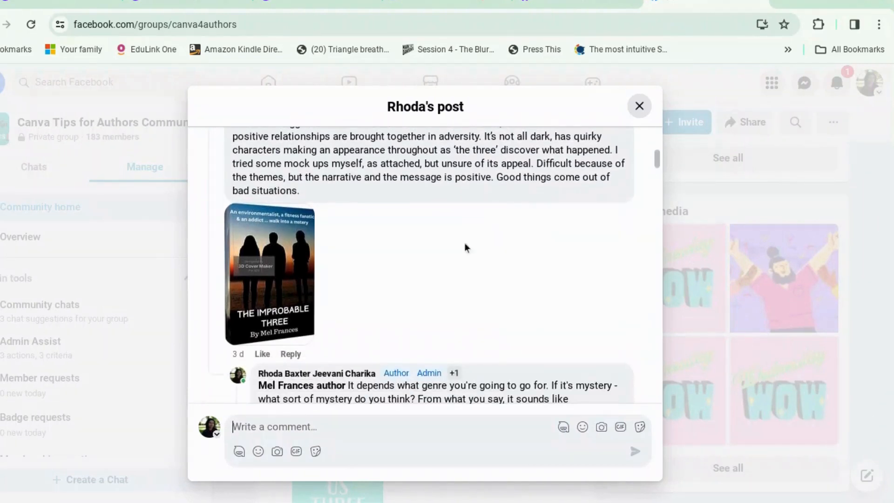
{"action": "left_click", "coordinate": [289, 273]}
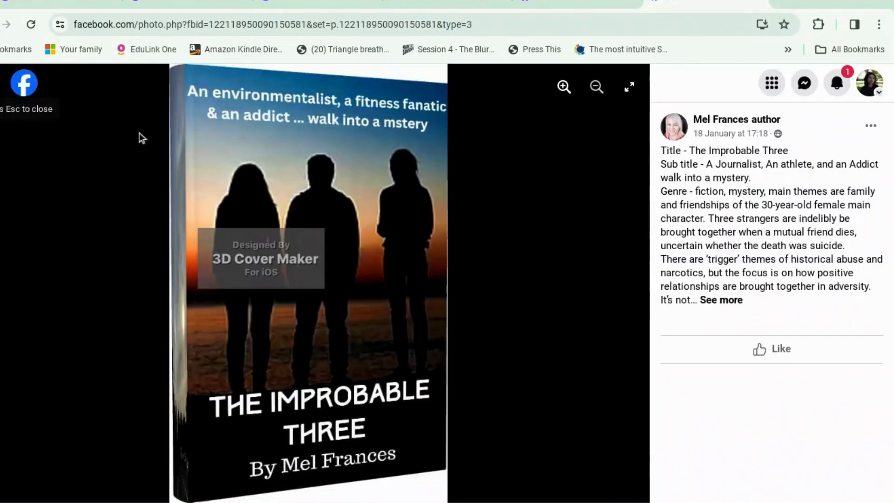
{"action": "left_click", "coordinate": [4, 84]}
Read the replies about the book's genre, location and significant objects, and close the post.
{"action": "scroll", "coordinate": [481, 279], "scroll_direction": "down", "scroll_amount": 4}
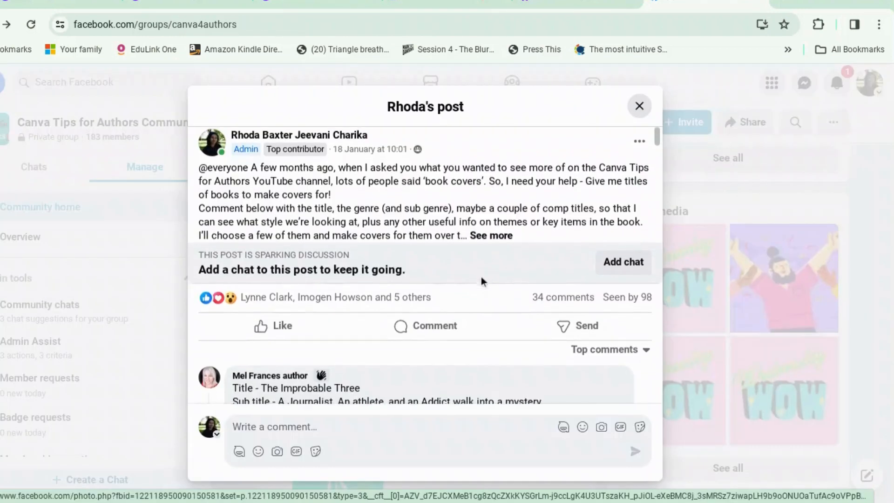
{"action": "scroll", "coordinate": [481, 280], "scroll_direction": "down", "scroll_amount": 10}
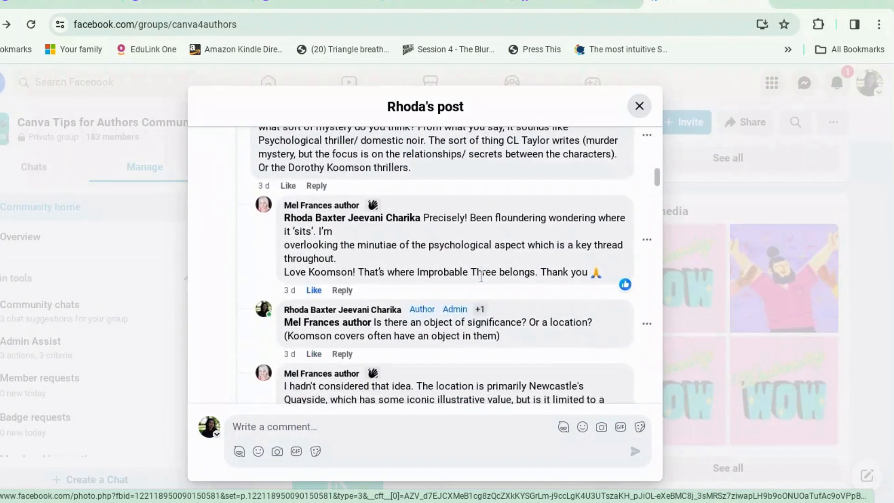
{"action": "scroll", "coordinate": [481, 277], "scroll_direction": "up", "scroll_amount": 2}
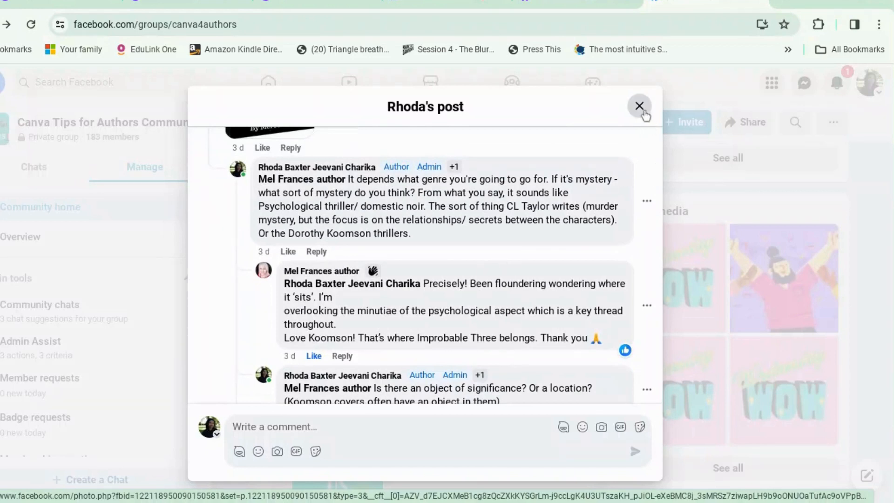
{"action": "scroll", "coordinate": [521, 322], "scroll_direction": "down", "scroll_amount": 2}
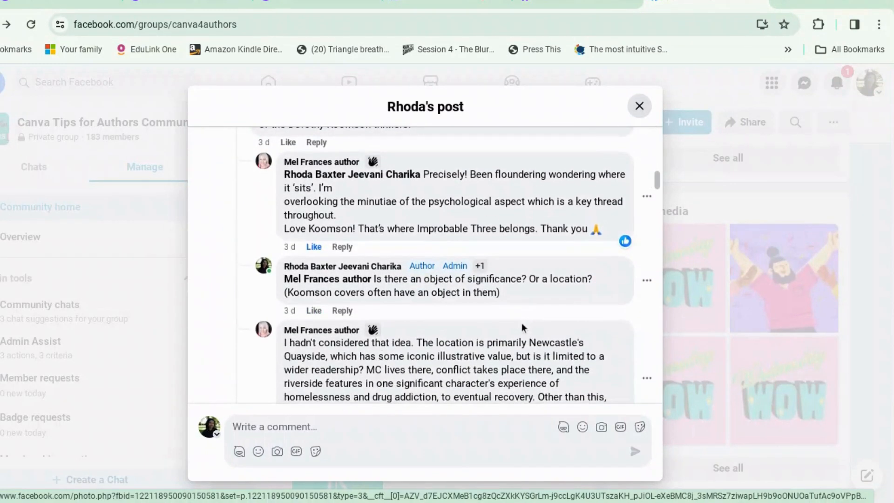
{"action": "scroll", "coordinate": [522, 322], "scroll_direction": "down", "scroll_amount": 2}
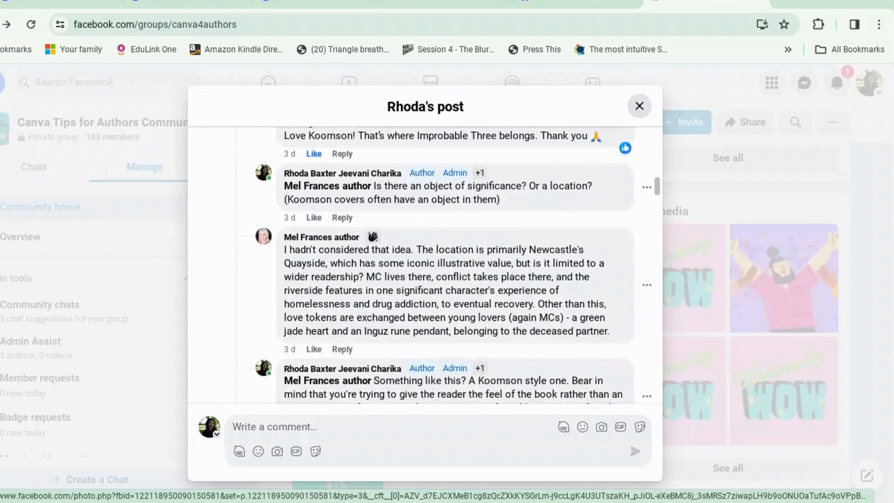
{"action": "left_click", "coordinate": [639, 107]}
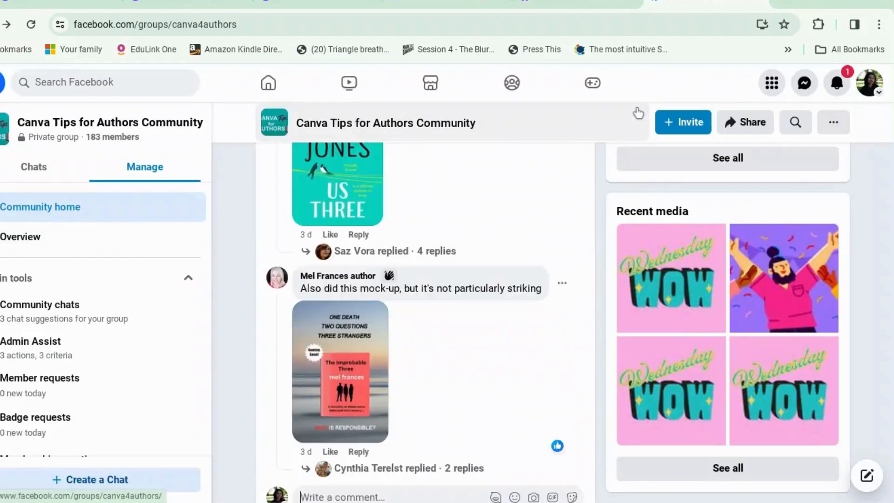
Open the My books page of Dorothy Koomson's website, dorothykoomson.co.uk/my-books, in the browser.
{"action": "left_click", "coordinate": [659, 22]}
{"action": "type", "text": "dorothy"}
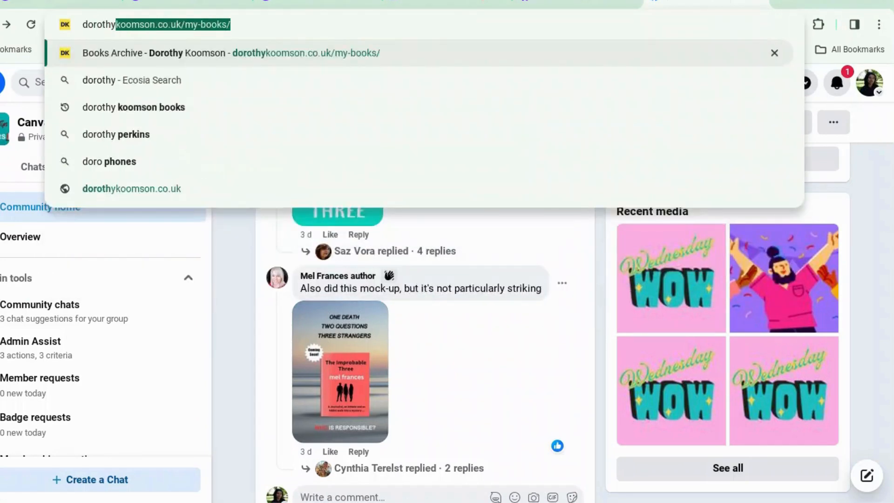
{"action": "key", "text": "BackSpace"}
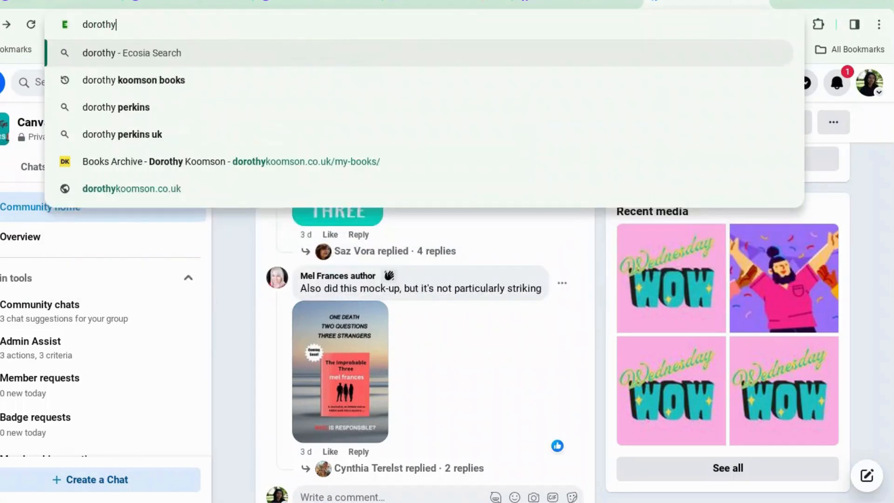
{"action": "left_click", "coordinate": [598, 169]}
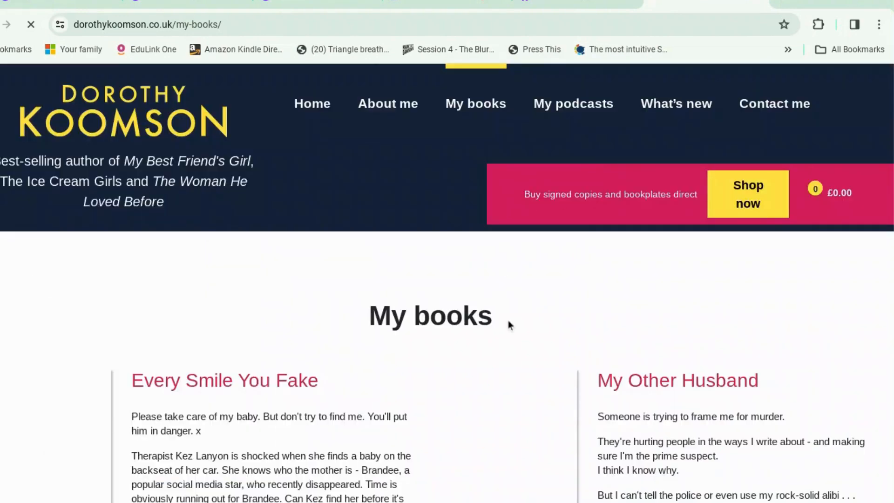
Survey the book covers on the My books page down to That Day You Left and return to the first ones.
{"action": "scroll", "coordinate": [509, 324], "scroll_direction": "down", "scroll_amount": 2}
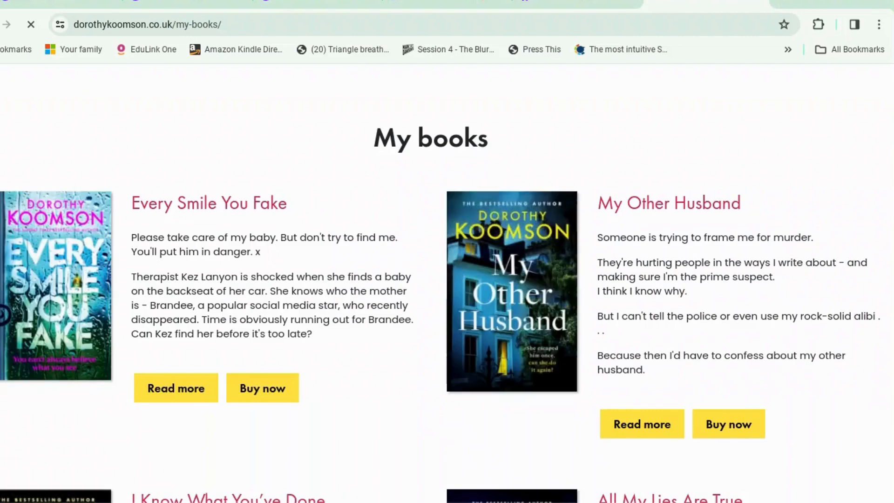
{"action": "scroll", "coordinate": [508, 320], "scroll_direction": "down", "scroll_amount": 1}
{"action": "scroll", "coordinate": [508, 320], "scroll_direction": "down", "scroll_amount": 10}
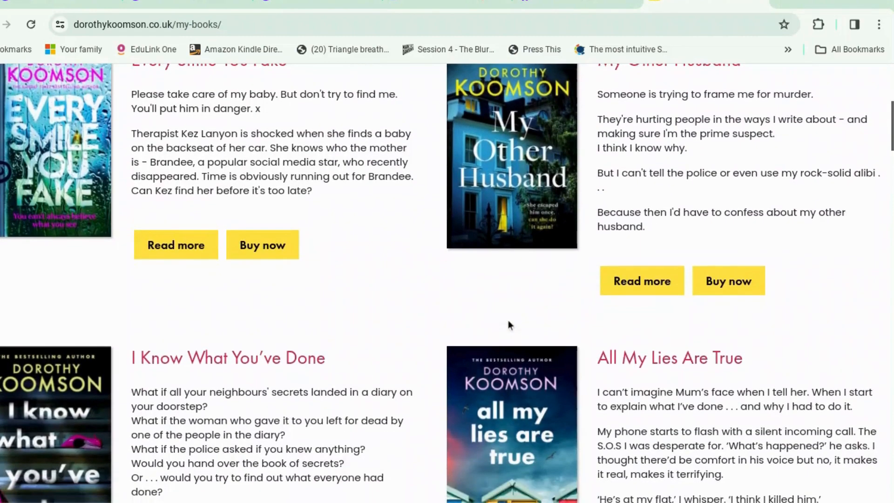
{"action": "scroll", "coordinate": [508, 323], "scroll_direction": "down", "scroll_amount": 6}
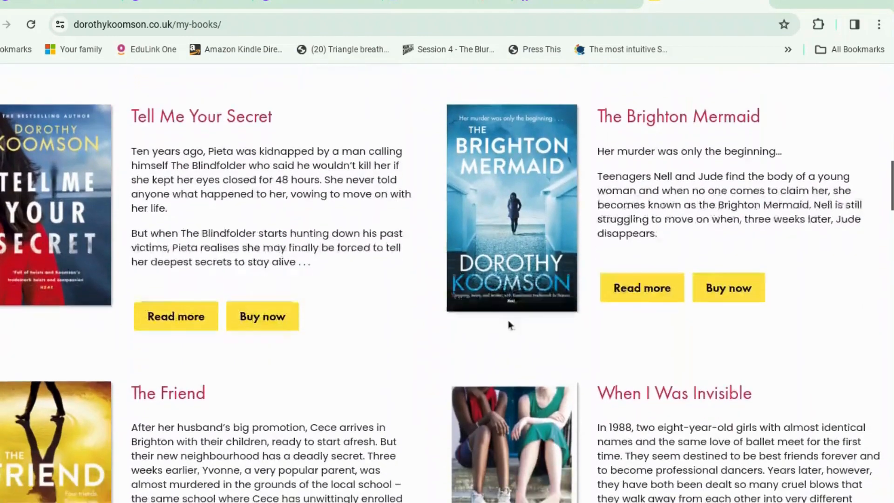
{"action": "scroll", "coordinate": [507, 320], "scroll_direction": "down", "scroll_amount": 4}
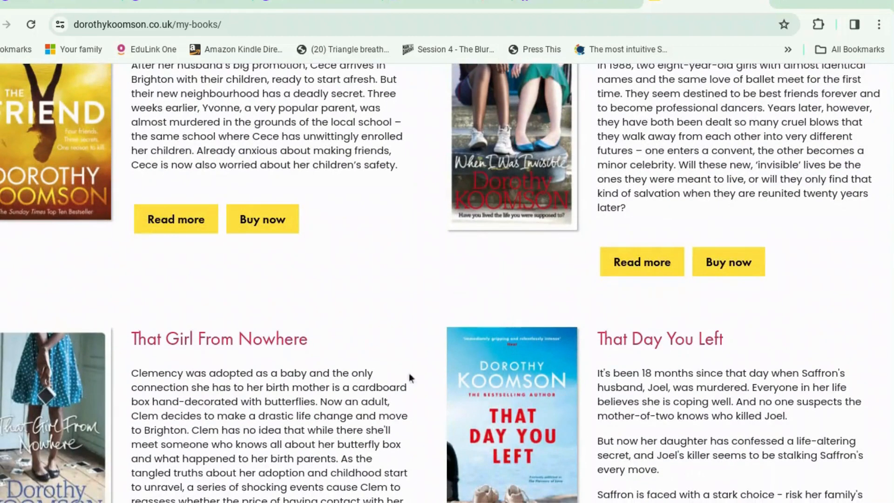
{"action": "scroll", "coordinate": [362, 324], "scroll_direction": "up", "scroll_amount": 20}
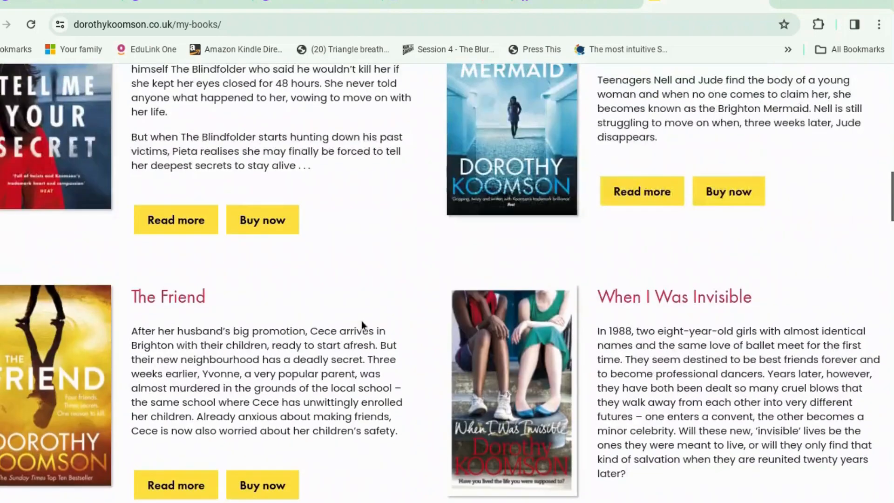
Examine the style of the Every Smile You Fake, My Other Husband, I Know What You've Done and All My Lies Are True covers.
{"action": "scroll", "coordinate": [364, 325], "scroll_direction": "down", "scroll_amount": 2}
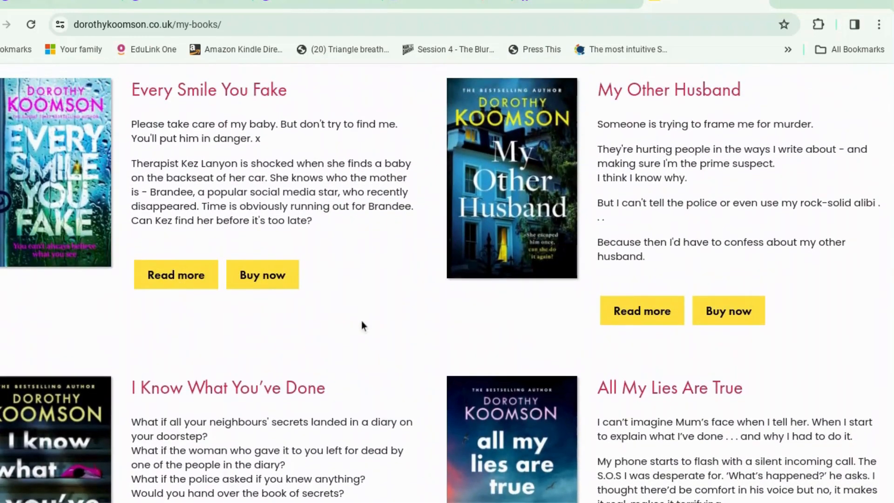
{"action": "scroll", "coordinate": [362, 325], "scroll_direction": "down", "scroll_amount": 1}
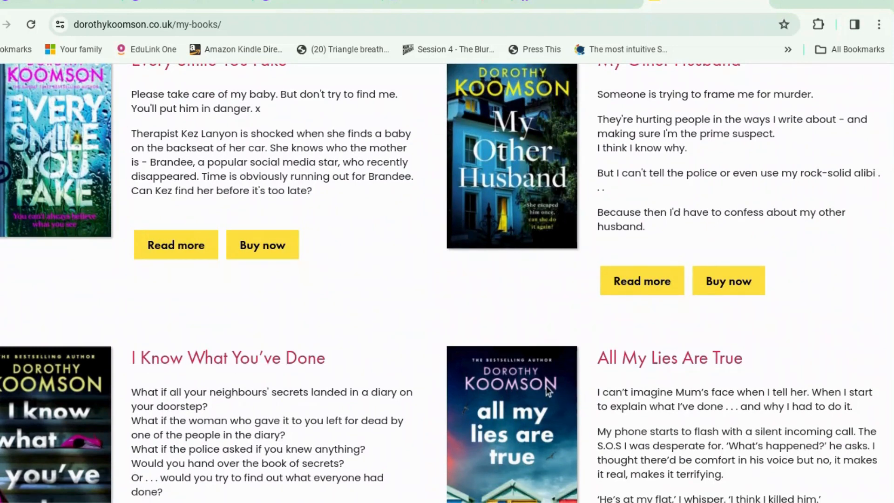
{"action": "scroll", "coordinate": [435, 313], "scroll_direction": "down", "scroll_amount": 1}
{"action": "scroll", "coordinate": [435, 313], "scroll_direction": "up", "scroll_amount": 1}
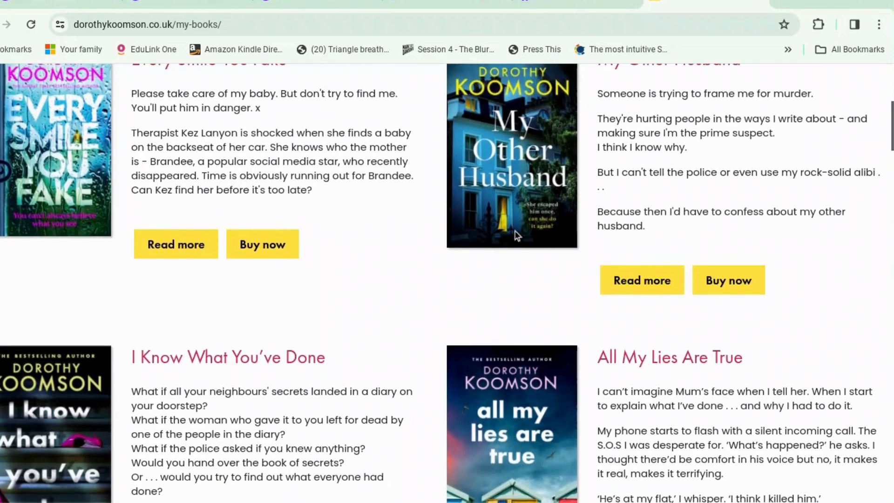
{"action": "scroll", "coordinate": [339, 286], "scroll_direction": "down", "scroll_amount": 2}
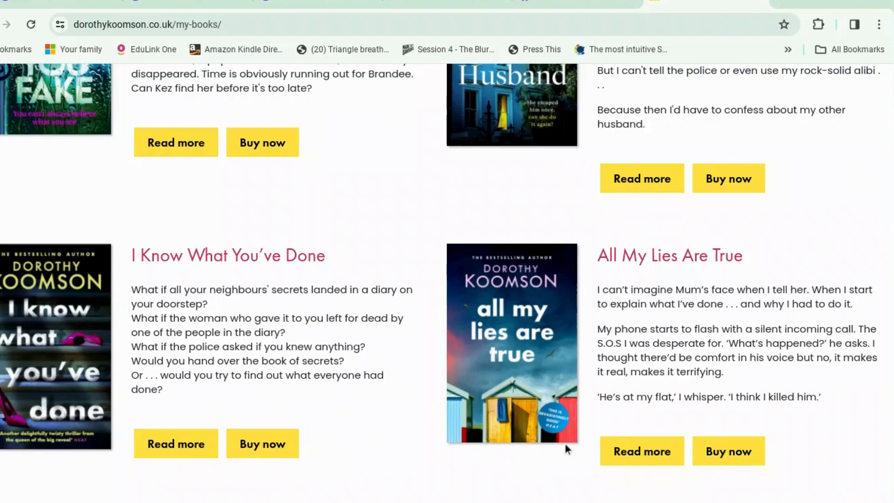
{"action": "scroll", "coordinate": [507, 334], "scroll_direction": "up", "scroll_amount": 1}
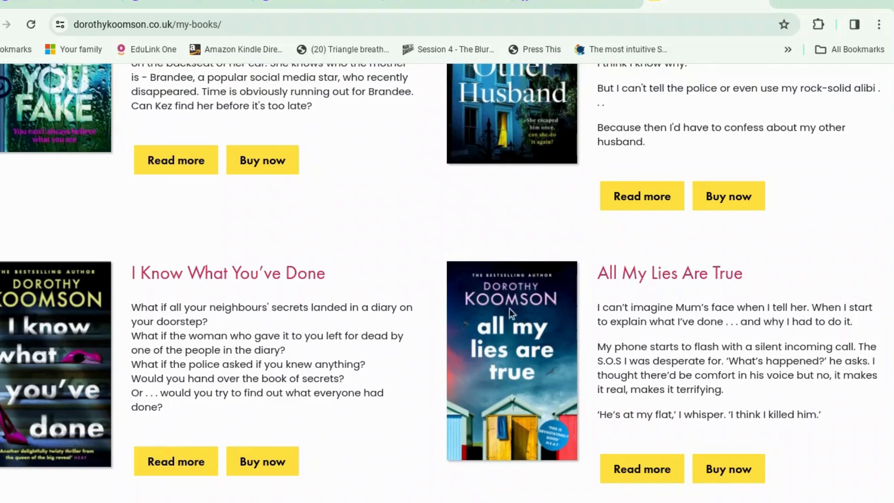
{"action": "scroll", "coordinate": [533, 309], "scroll_direction": "up", "scroll_amount": 3}
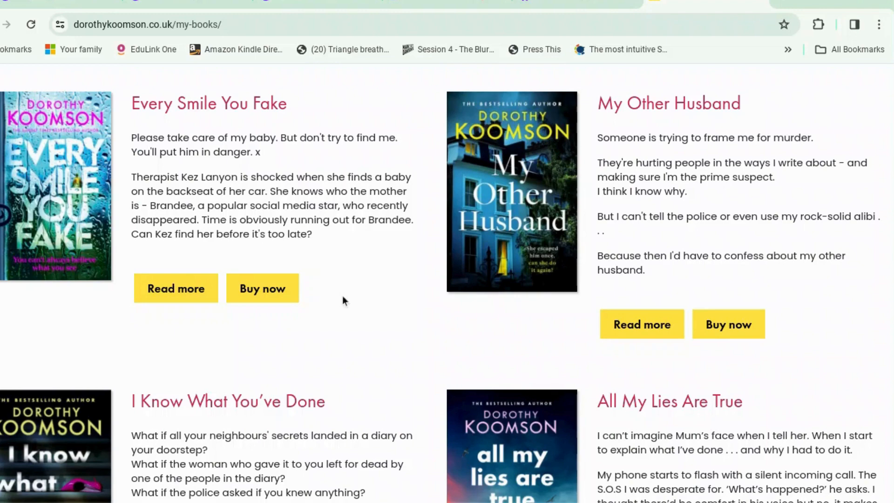
{"action": "scroll", "coordinate": [344, 300], "scroll_direction": "down", "scroll_amount": 2}
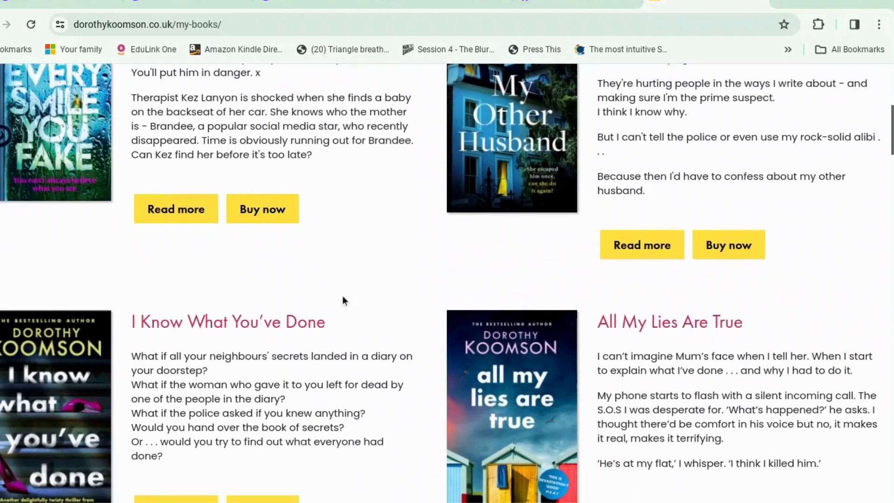
Compare the Tell Me Your Secret and The Brighton Mermaid covers with the earlier thriller covers on the My books page.
{"action": "scroll", "coordinate": [343, 297], "scroll_direction": "down", "scroll_amount": 6}
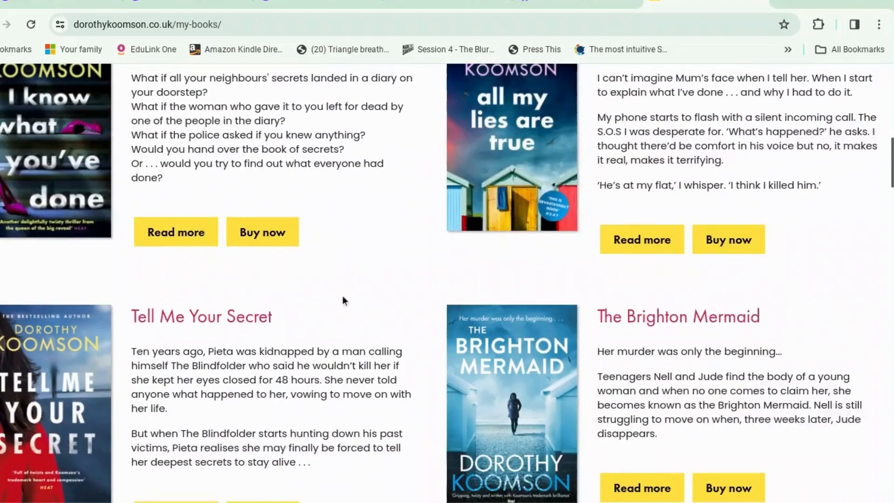
{"action": "scroll", "coordinate": [343, 299], "scroll_direction": "down", "scroll_amount": 3}
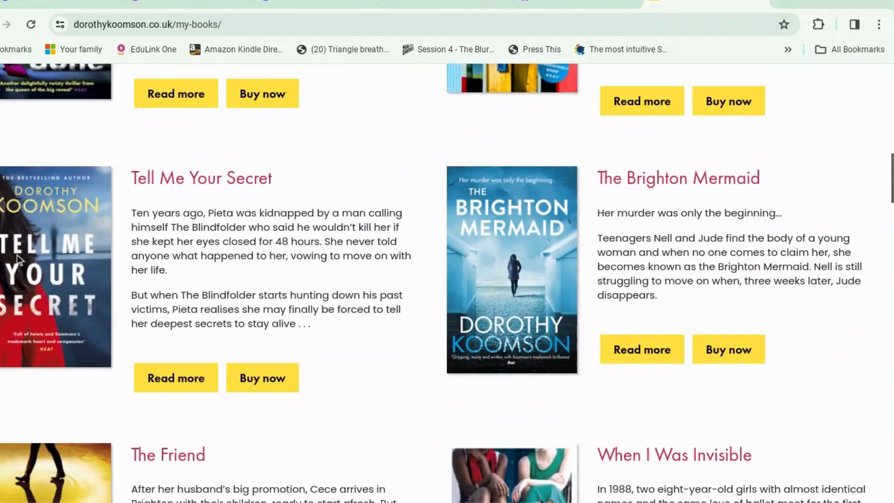
{"action": "scroll", "coordinate": [254, 280], "scroll_direction": "up", "scroll_amount": 3}
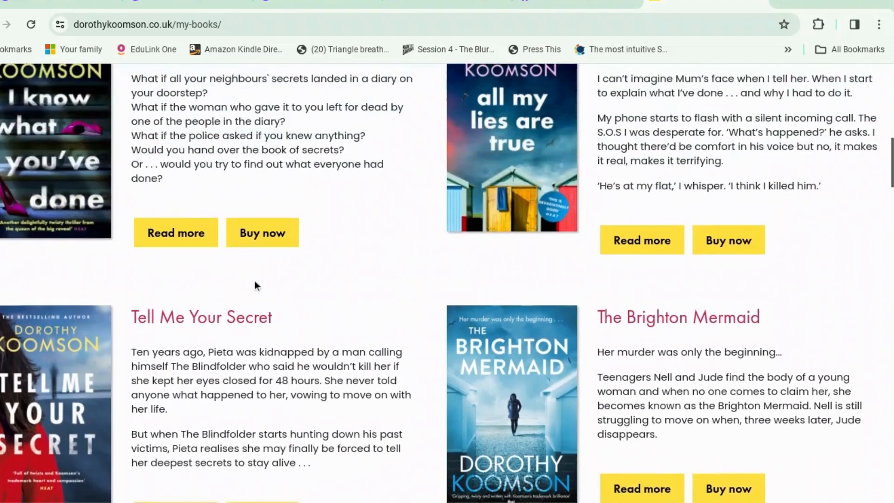
{"action": "scroll", "coordinate": [254, 286], "scroll_direction": "up", "scroll_amount": 2}
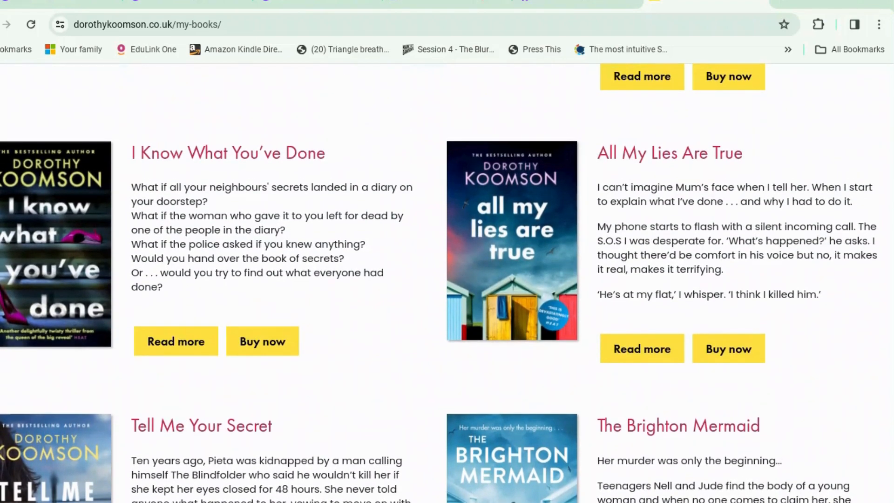
{"action": "scroll", "coordinate": [254, 280], "scroll_direction": "up", "scroll_amount": 5}
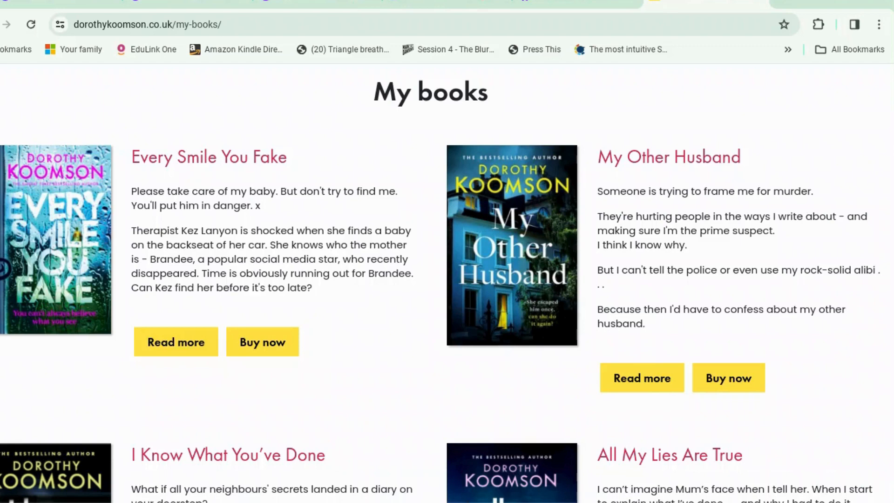
Switch to the Canva design of The Improbable Three and examine the finished cover's pendant, title text and gradient overlay at 15% zoom.
{"action": "left_click", "coordinate": [185, 3]}
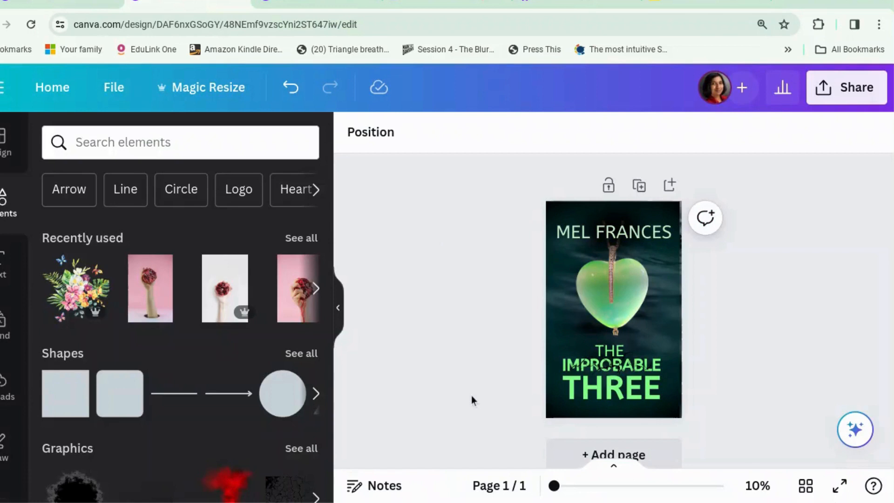
{"action": "left_click_drag", "start_coordinate": [554, 486], "coordinate": [573, 488]}
{"action": "scroll", "coordinate": [759, 404], "scroll_direction": "down", "scroll_amount": 1}
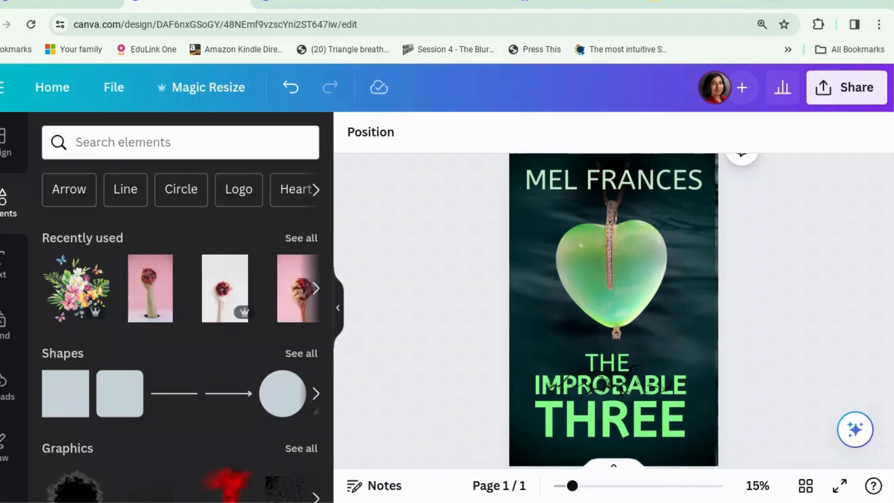
{"action": "left_click", "coordinate": [708, 345]}
{"action": "scroll", "coordinate": [712, 373], "scroll_direction": "down", "scroll_amount": 2}
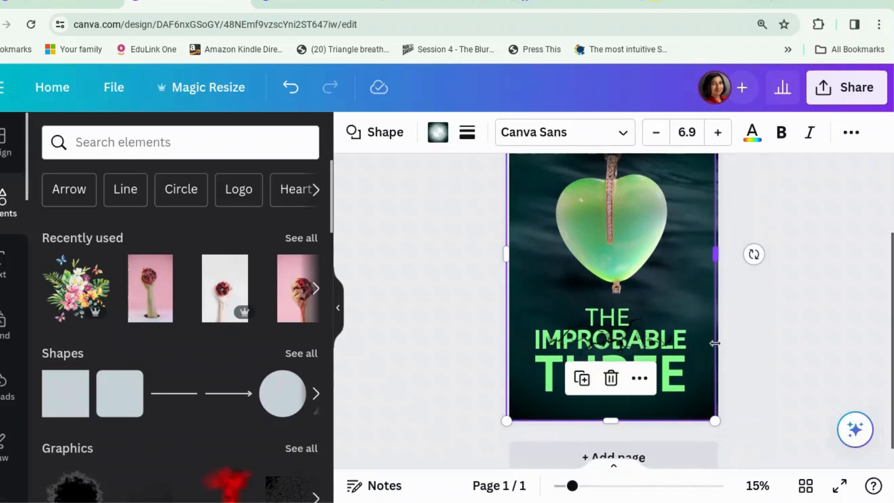
{"action": "left_click_drag", "start_coordinate": [699, 326], "coordinate": [702, 325]}
{"action": "left_click", "coordinate": [763, 325]}
{"action": "scroll", "coordinate": [762, 325], "scroll_direction": "up", "scroll_amount": 2}
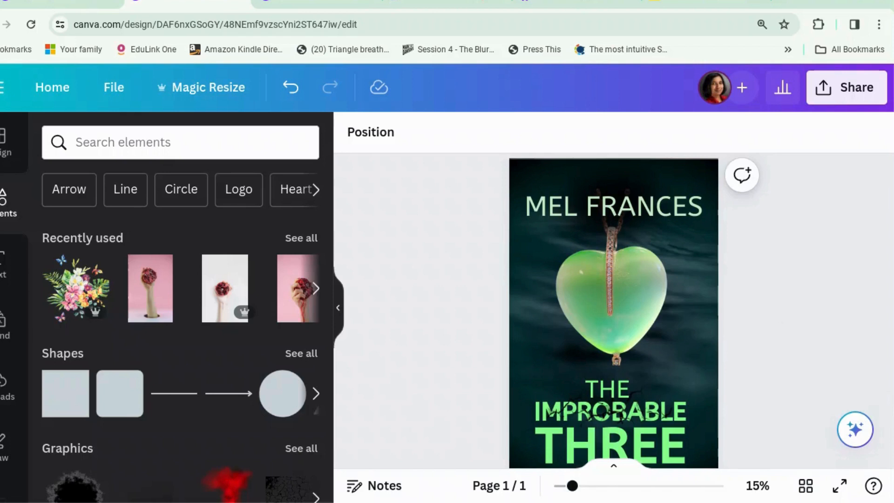
{"action": "scroll", "coordinate": [827, 302], "scroll_direction": "down", "scroll_amount": 1}
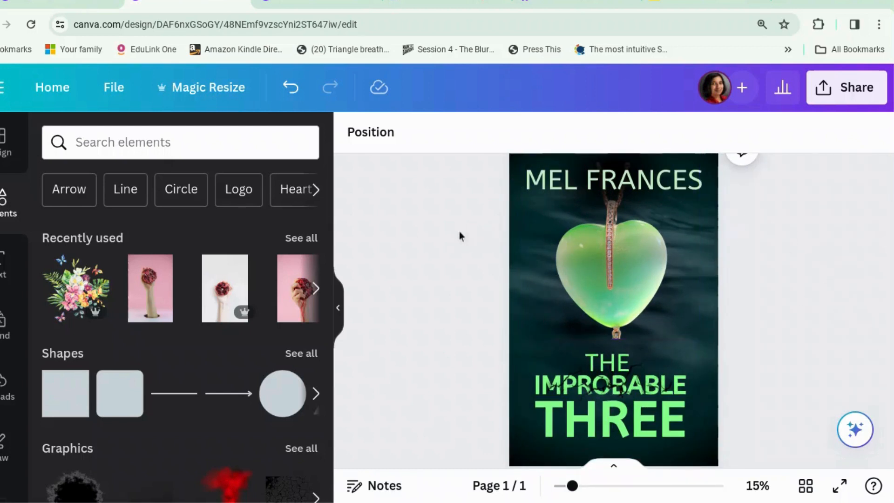
{"action": "scroll", "coordinate": [819, 313], "scroll_direction": "down", "scroll_amount": 1}
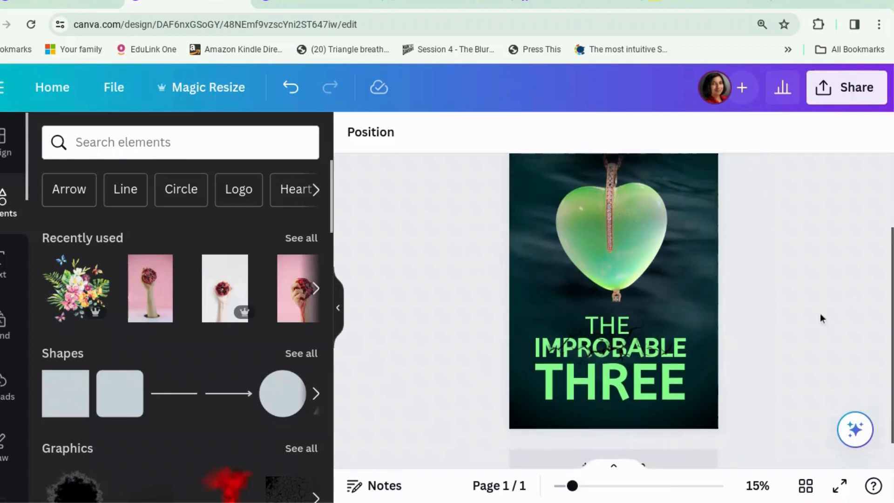
{"action": "scroll", "coordinate": [820, 313], "scroll_direction": "up", "scroll_amount": 2}
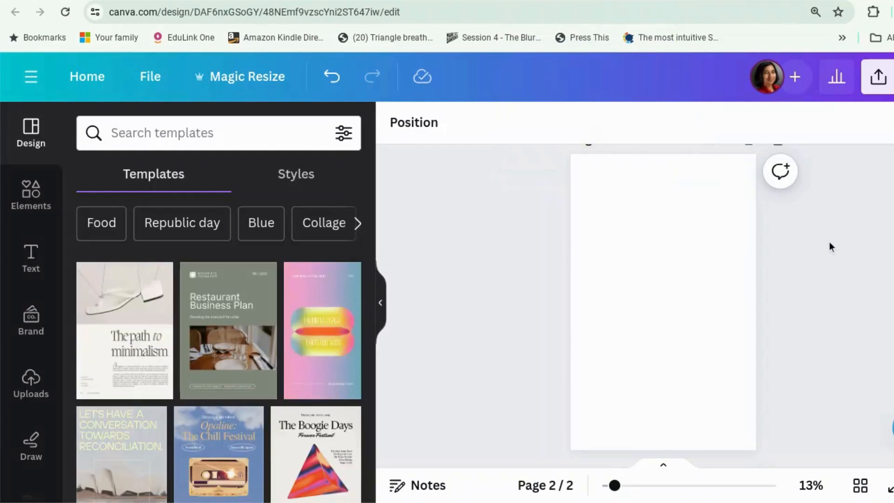
Check the design's pixel dimensions and set the background of the blank page 2 to the black document colour.
{"action": "left_click", "coordinate": [151, 77]}
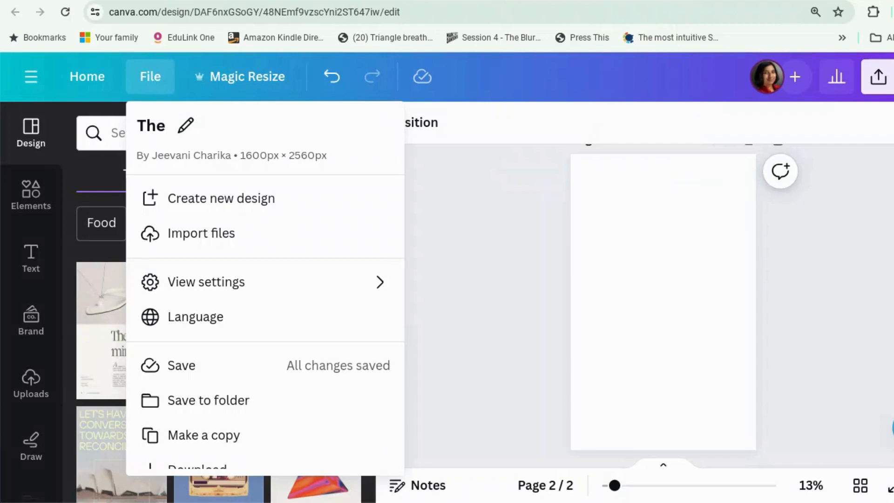
{"action": "left_click", "coordinate": [465, 240]}
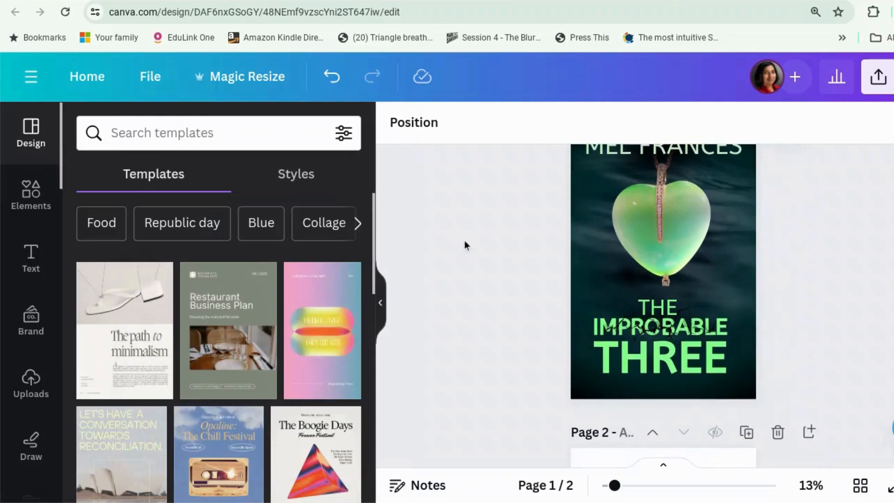
{"action": "scroll", "coordinate": [464, 240], "scroll_direction": "down", "scroll_amount": 4}
{"action": "scroll", "coordinate": [471, 246], "scroll_direction": "down", "scroll_amount": 2}
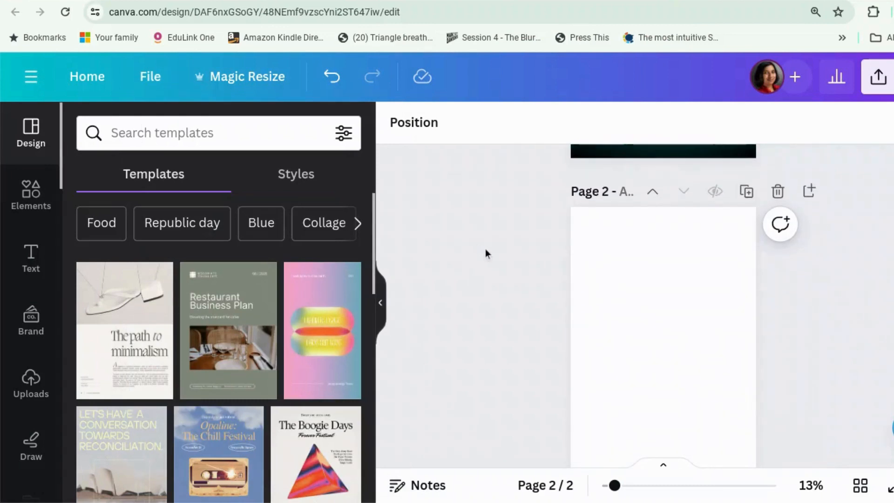
{"action": "left_click", "coordinate": [603, 276]}
{"action": "scroll", "coordinate": [622, 293], "scroll_direction": "down", "scroll_amount": 1}
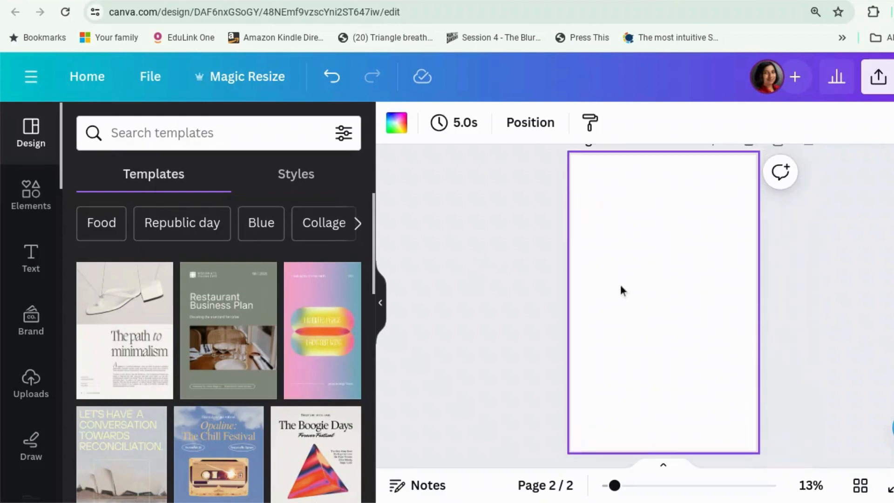
{"action": "left_click", "coordinate": [404, 130]}
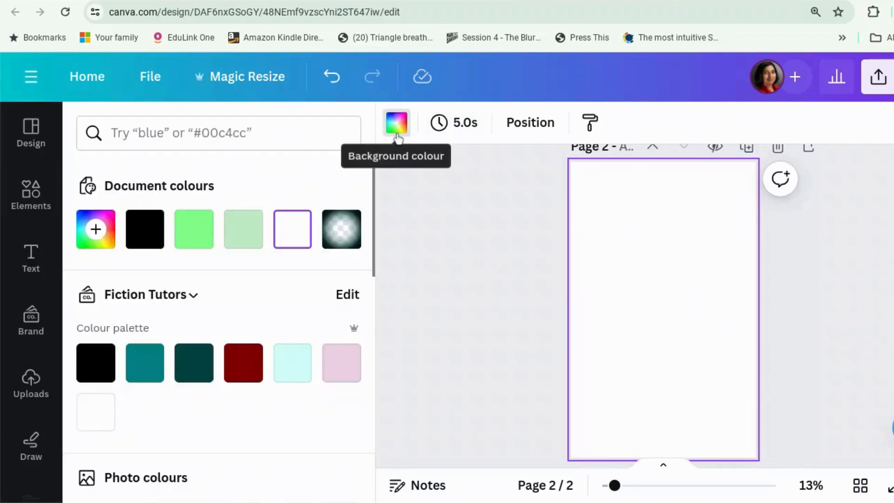
{"action": "left_click", "coordinate": [149, 231]}
{"action": "left_click", "coordinate": [437, 304]}
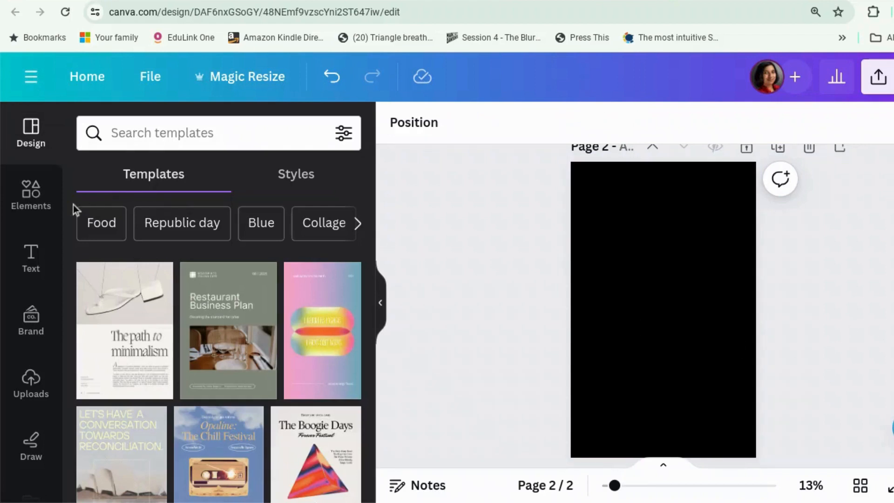
Add the green heart pendant photo from the recently used elements to page 2 and remove its background.
{"action": "left_click", "coordinate": [40, 203]}
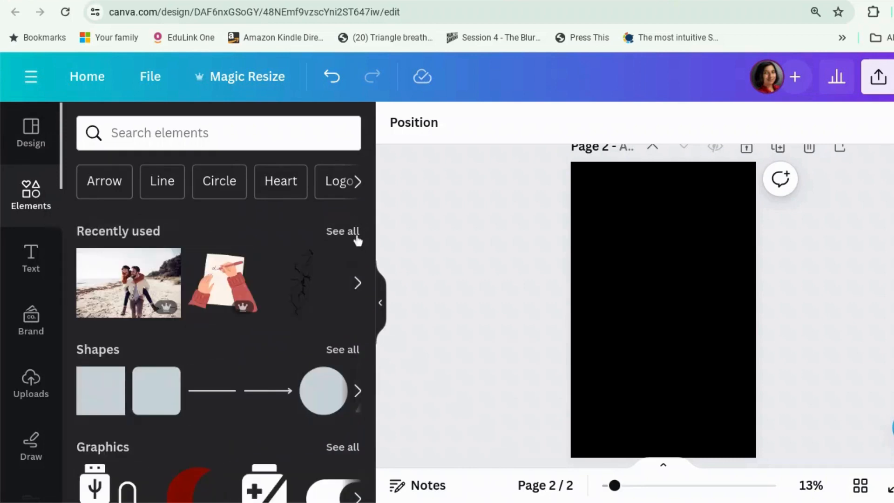
{"action": "left_click", "coordinate": [351, 233]}
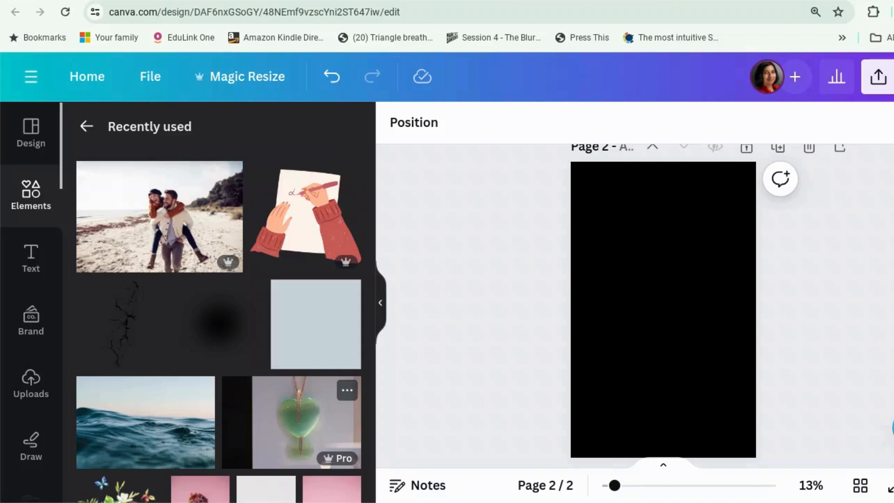
{"action": "left_click", "coordinate": [309, 429]}
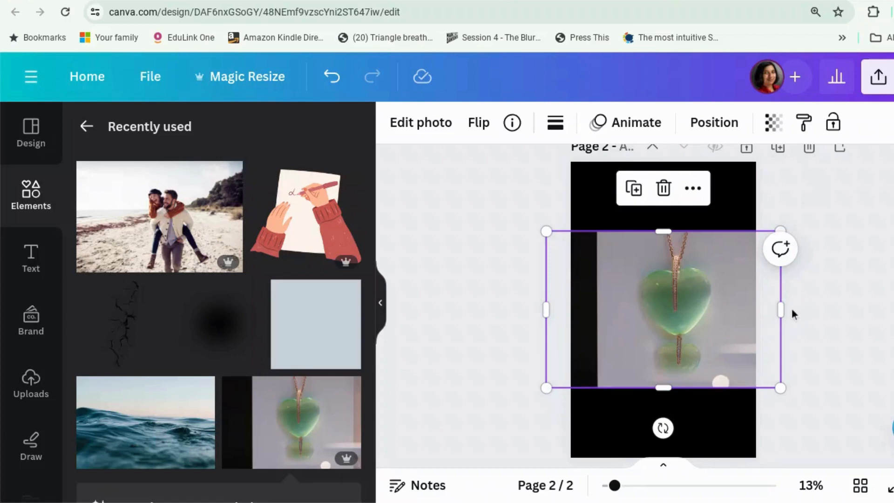
{"action": "left_click_drag", "start_coordinate": [717, 306], "coordinate": [692, 293]}
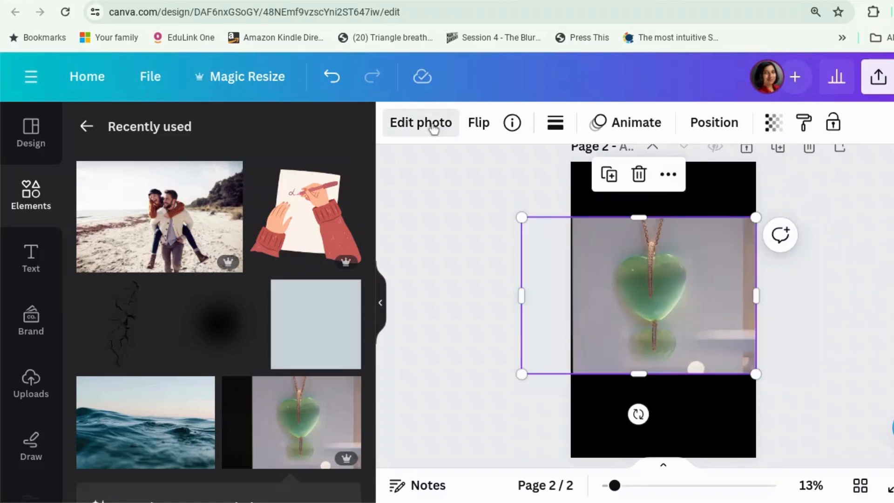
{"action": "left_click", "coordinate": [432, 125]}
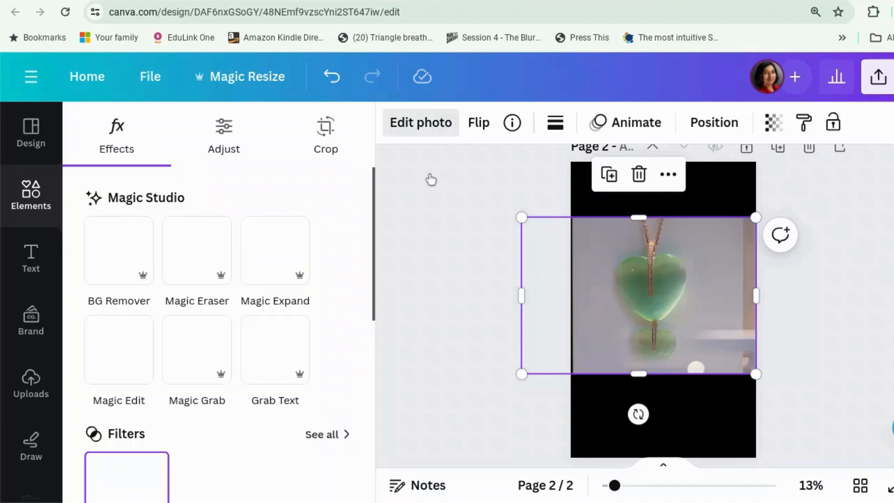
{"action": "left_click", "coordinate": [120, 275]}
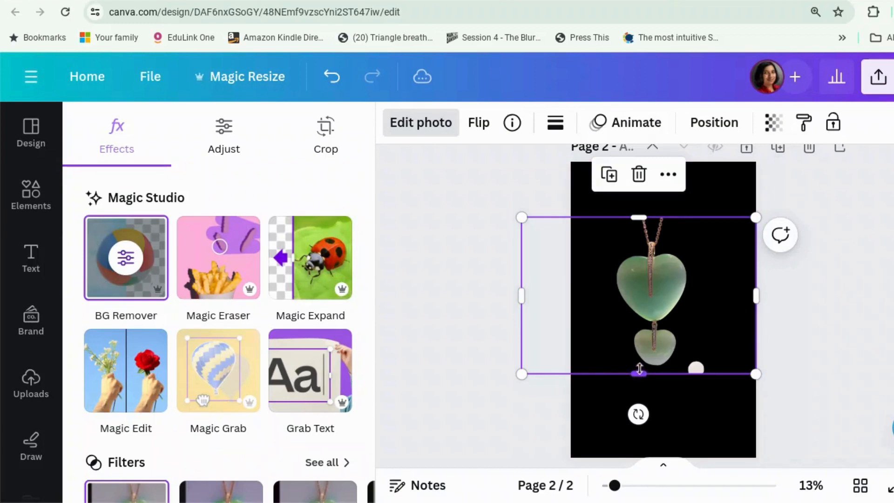
Crop the pendant photo closely around the large heart and its chain, and centre it horizontally on the page.
{"action": "left_click_drag", "start_coordinate": [640, 369], "coordinate": [645, 329]}
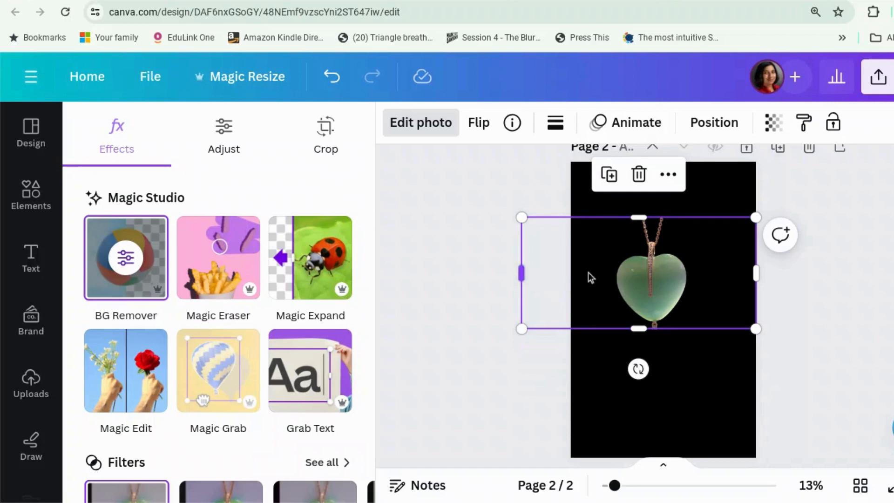
{"action": "left_click_drag", "start_coordinate": [588, 273], "coordinate": [611, 273]}
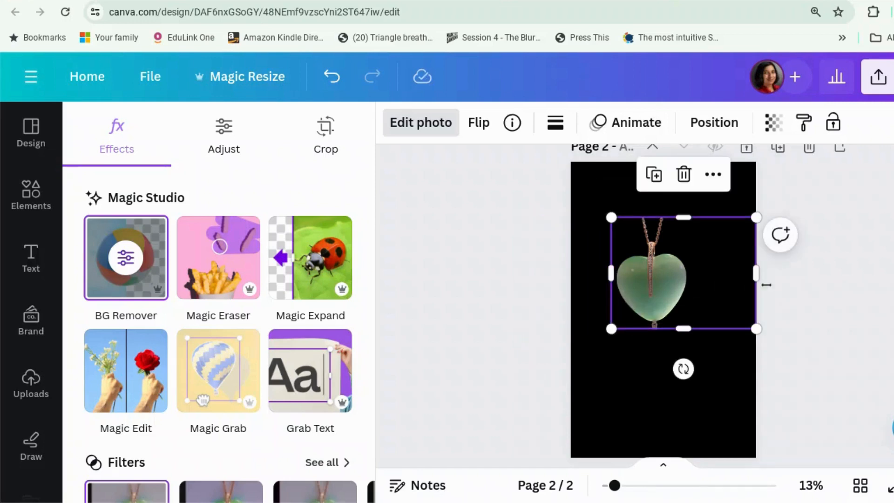
{"action": "left_click_drag", "start_coordinate": [755, 273], "coordinate": [681, 288]}
{"action": "left_click", "coordinate": [673, 294]}
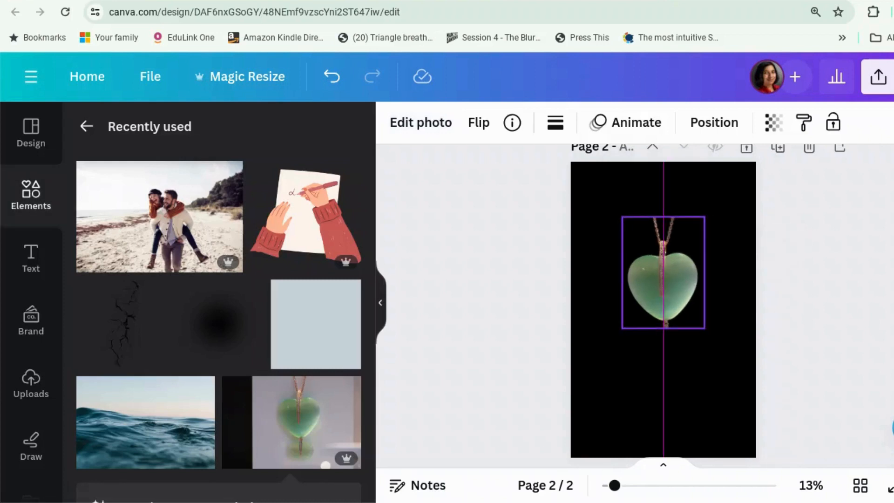
{"action": "left_click_drag", "start_coordinate": [682, 289], "coordinate": [682, 289]}
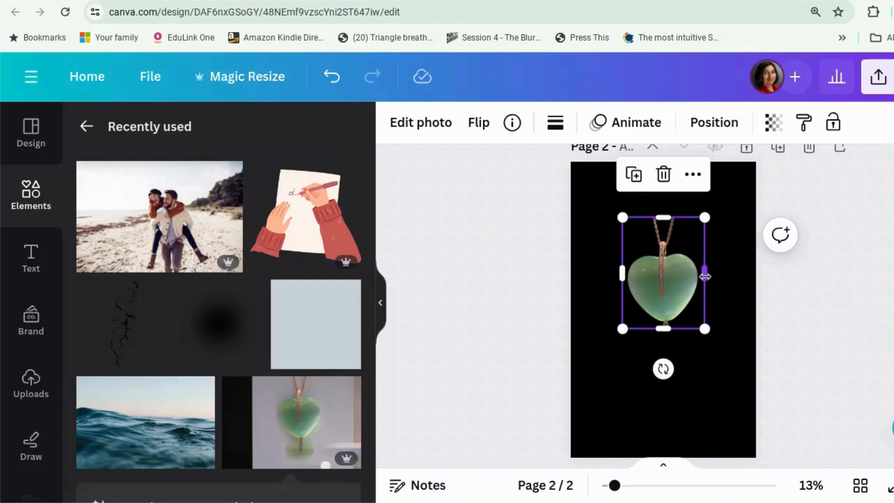
{"action": "left_click_drag", "start_coordinate": [704, 275], "coordinate": [675, 283]}
{"action": "left_click", "coordinate": [861, 307]}
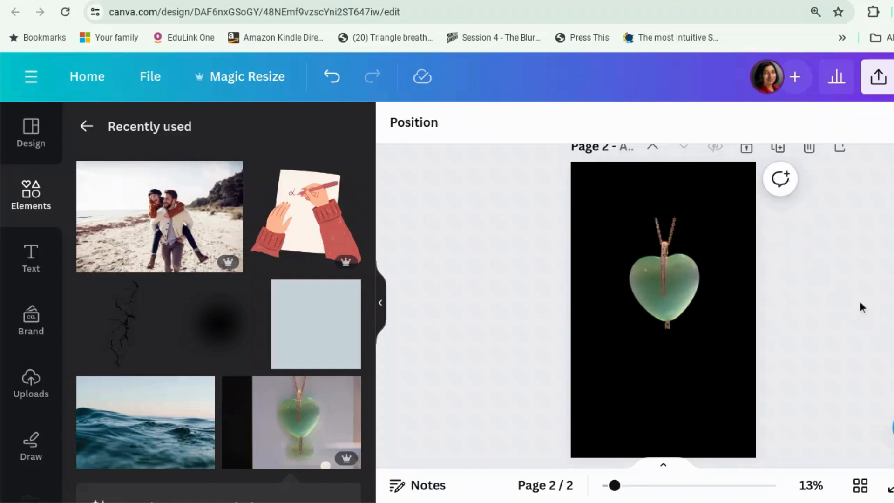
Enlarge the heart pendant so it spans about half of the page width in the upper part of the cover.
{"action": "left_click", "coordinate": [678, 291]}
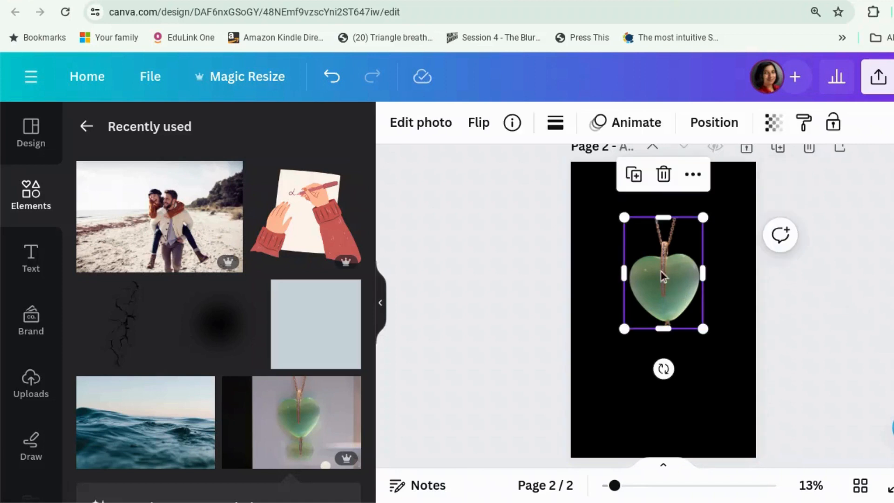
{"action": "left_click_drag", "start_coordinate": [625, 218], "coordinate": [604, 204]}
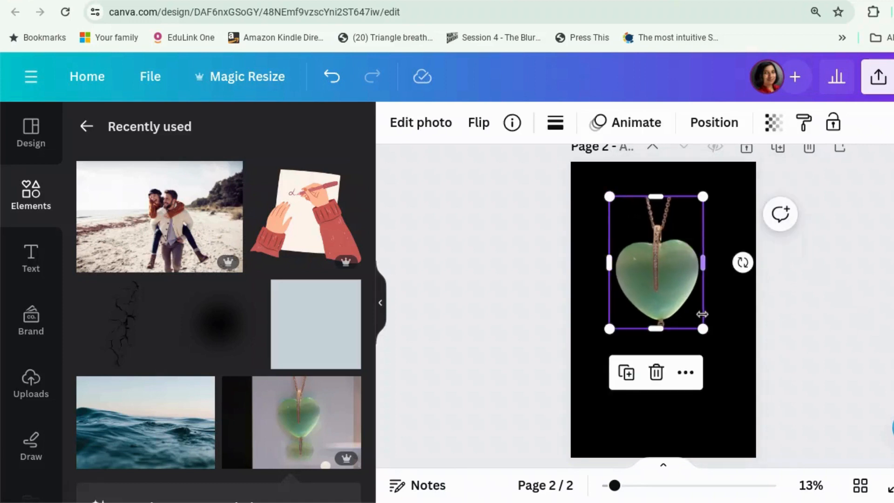
{"action": "left_click_drag", "start_coordinate": [703, 324], "coordinate": [723, 332]}
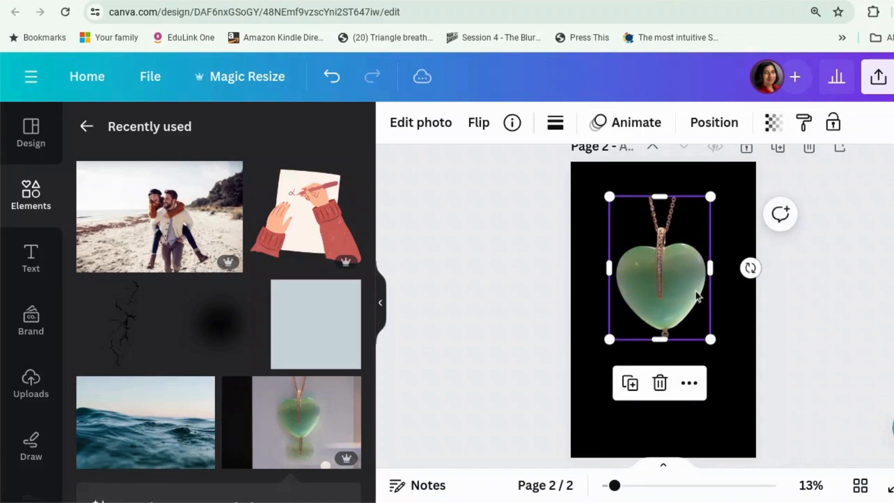
{"action": "left_click", "coordinate": [878, 331]}
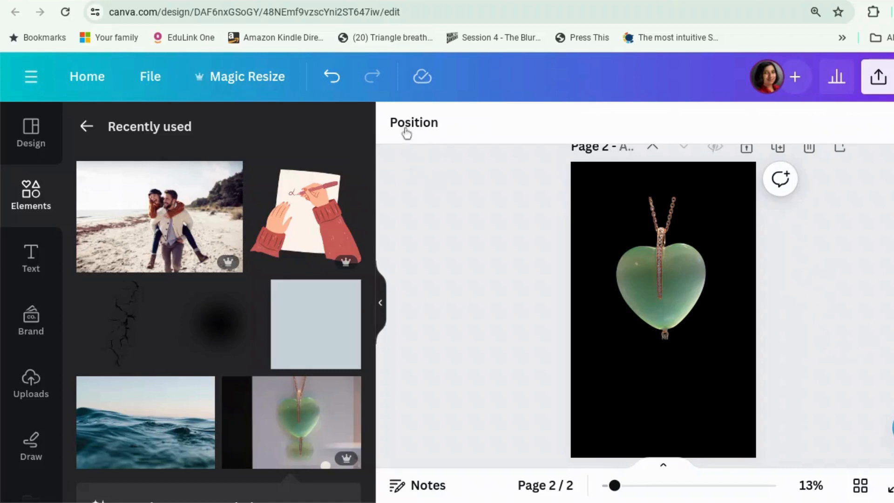
Adjust the heart pendant photo's light settings to brightness 74, contrast 27, highlights 11 and shadows -2.
{"action": "left_click", "coordinate": [615, 414]}
{"action": "left_click", "coordinate": [693, 283]}
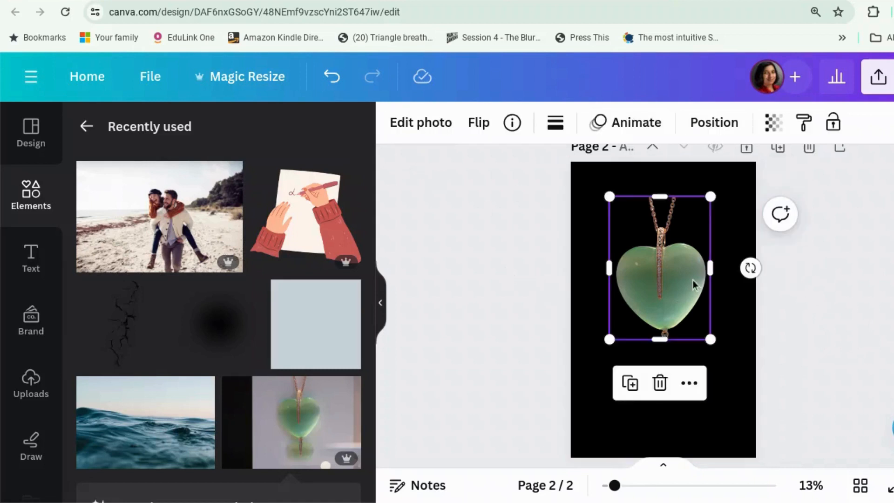
{"action": "left_click", "coordinate": [440, 126]}
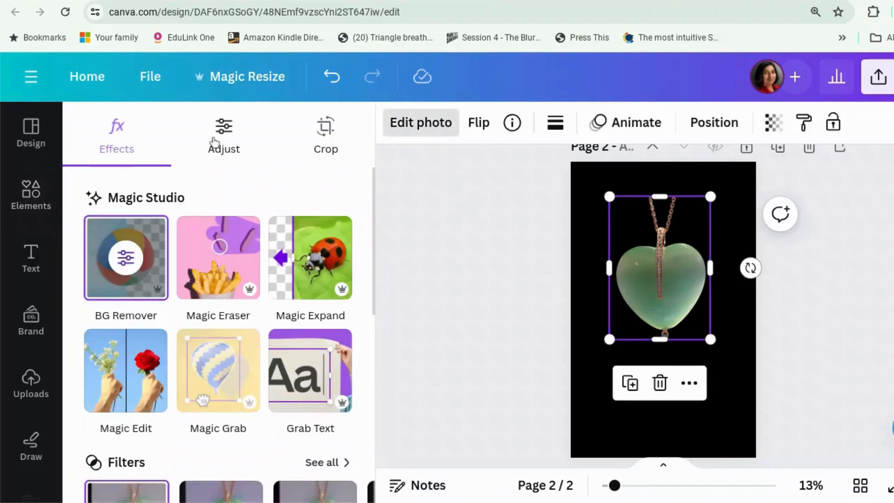
{"action": "left_click", "coordinate": [215, 141]}
{"action": "scroll", "coordinate": [234, 280], "scroll_direction": "down", "scroll_amount": 5}
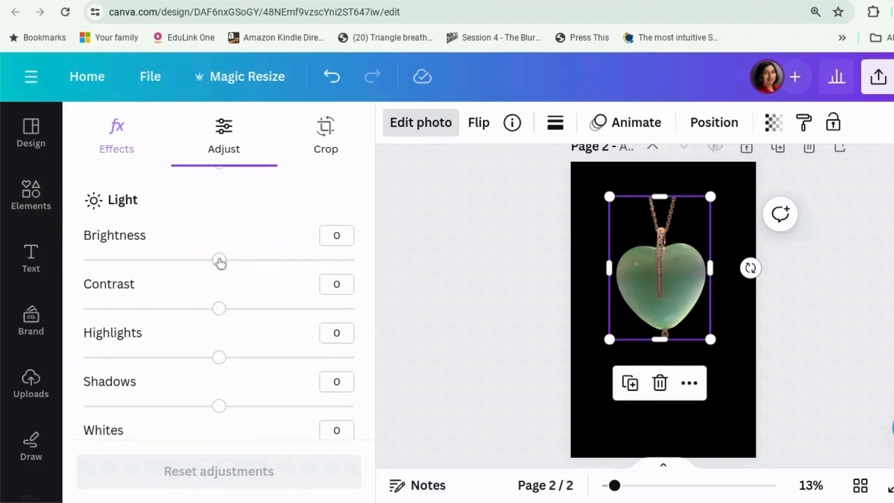
{"action": "left_click_drag", "start_coordinate": [220, 264], "coordinate": [319, 267]}
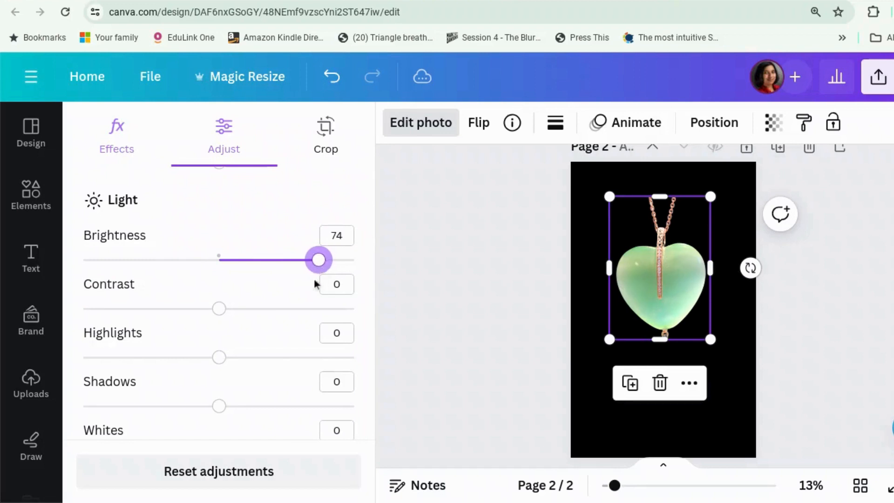
{"action": "left_click_drag", "start_coordinate": [228, 313], "coordinate": [254, 310]}
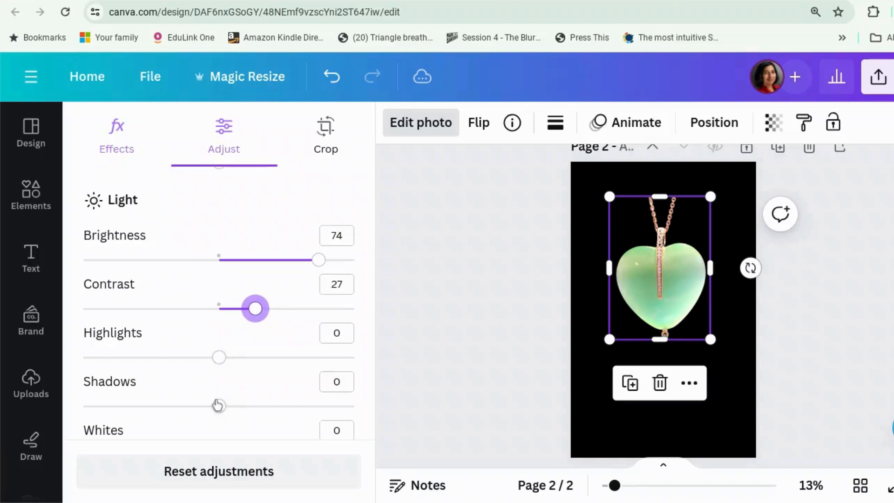
{"action": "mouse_move", "coordinate": [217, 405]}
{"action": "left_mouse_down"}
{"action": "mouse_move", "coordinate": [193, 406]}
{"action": "mouse_move", "coordinate": [217, 409]}
{"action": "left_mouse_up"}
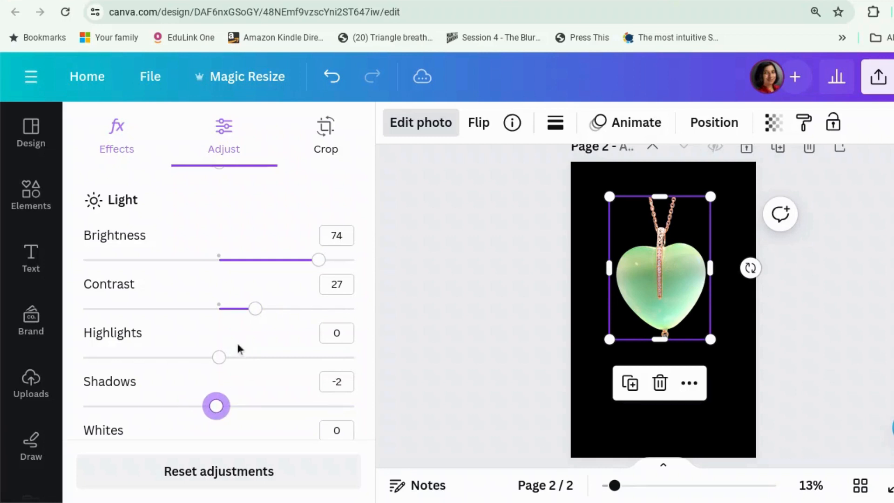
{"action": "left_click_drag", "start_coordinate": [220, 358], "coordinate": [232, 358]}
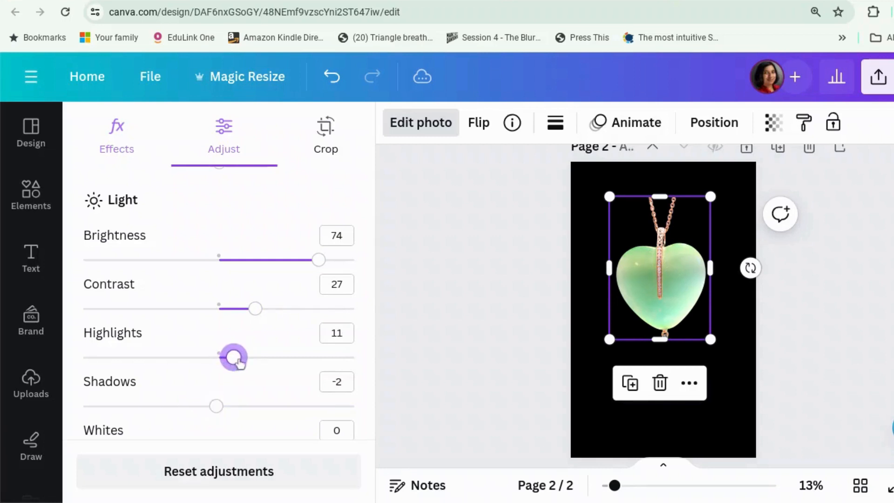
{"action": "left_click", "coordinate": [480, 360]}
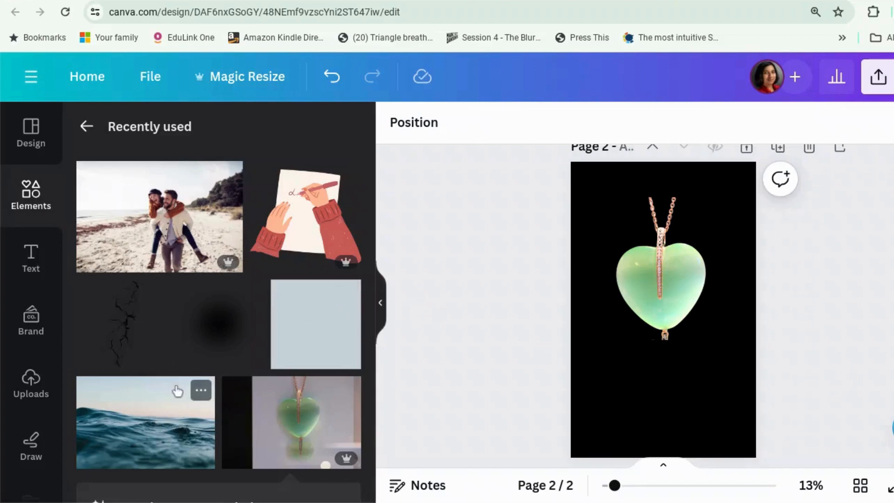
Add the recently used ocean waves photo to page 2 and enlarge it to cover the whole page.
{"action": "left_click", "coordinate": [169, 434]}
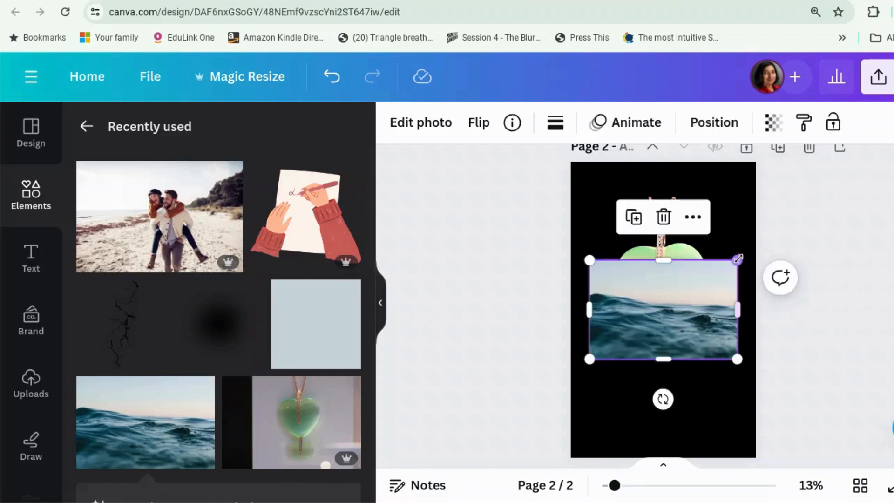
{"action": "left_click_drag", "start_coordinate": [739, 259], "coordinate": [890, 136]}
{"action": "left_click_drag", "start_coordinate": [589, 359], "coordinate": [389, 498]}
{"action": "left_click_drag", "start_coordinate": [481, 419], "coordinate": [496, 358]}
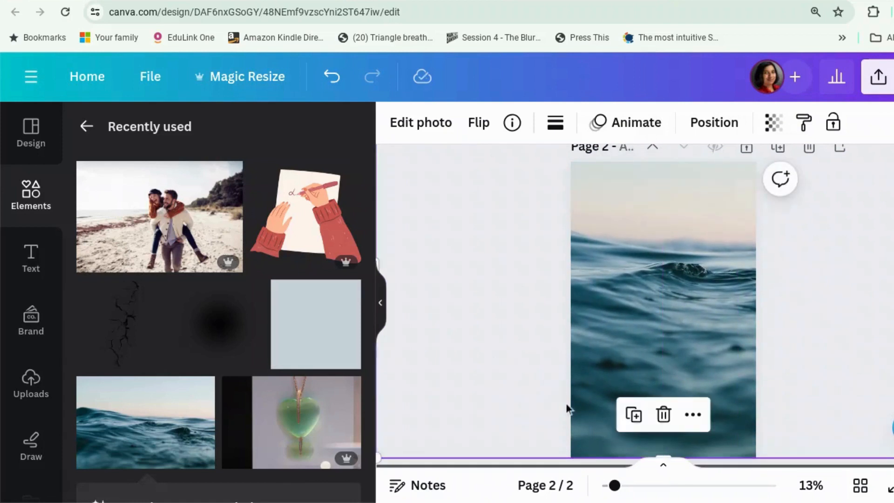
{"action": "left_click_drag", "start_coordinate": [615, 485], "coordinate": [600, 486]}
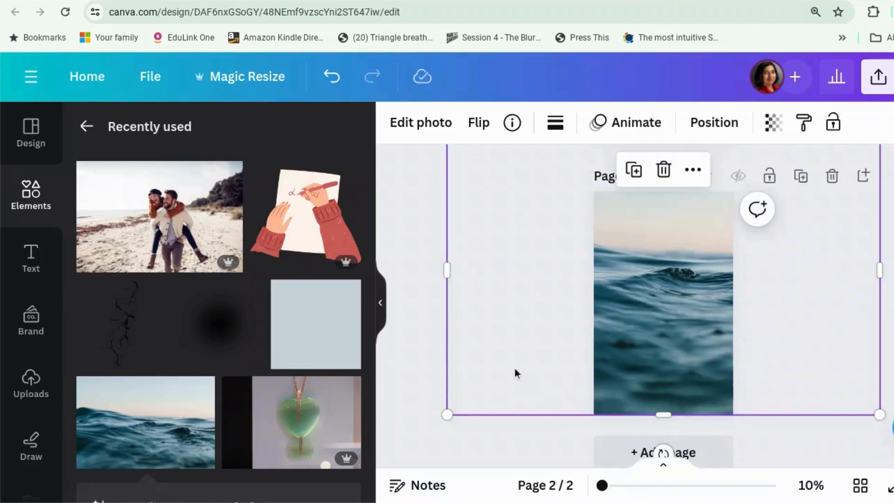
{"action": "mouse_move", "coordinate": [442, 273]}
{"action": "left_mouse_down"}
{"action": "mouse_move", "coordinate": [522, 271]}
{"action": "mouse_move", "coordinate": [440, 270]}
{"action": "left_mouse_up"}
Crop most of the sky off the ocean photo, and enlarge and reposition it so the waves fill the page.
{"action": "scroll", "coordinate": [558, 274], "scroll_direction": "up", "scroll_amount": 3}
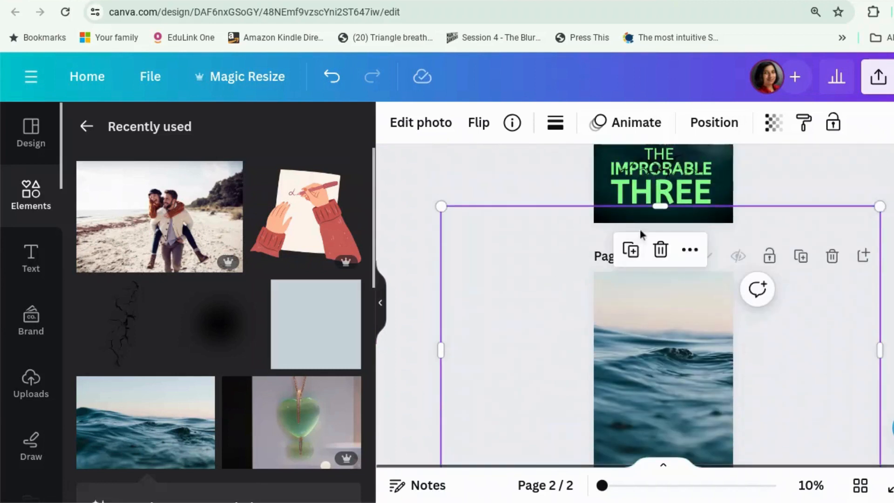
{"action": "left_click_drag", "start_coordinate": [661, 206], "coordinate": [660, 346]}
{"action": "left_click_drag", "start_coordinate": [669, 412], "coordinate": [684, 356]}
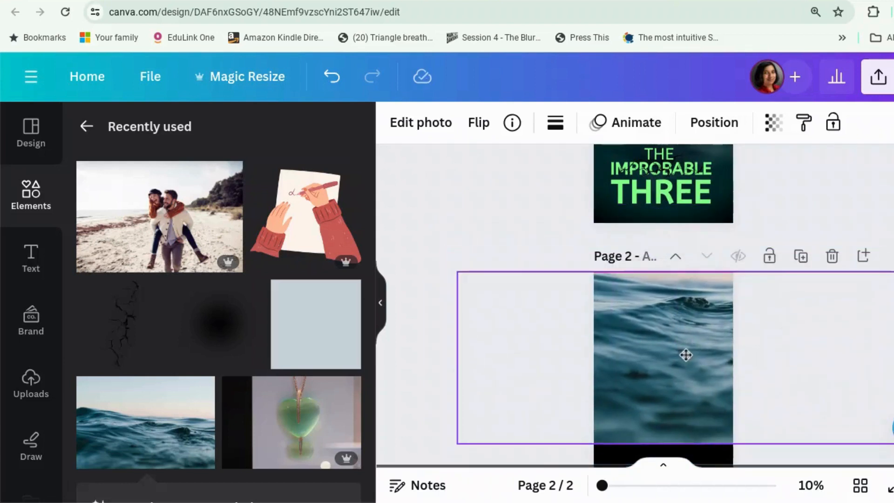
{"action": "scroll", "coordinate": [747, 404], "scroll_direction": "down", "scroll_amount": 2}
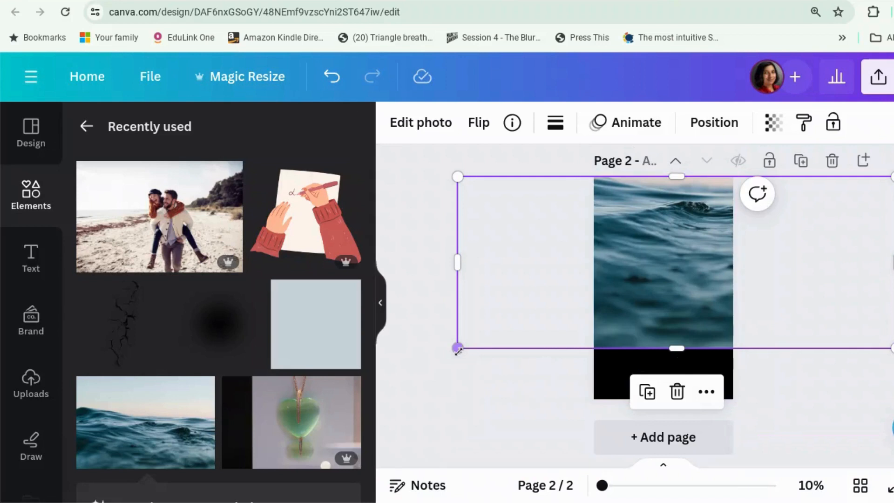
{"action": "left_click_drag", "start_coordinate": [458, 348], "coordinate": [105, 438]}
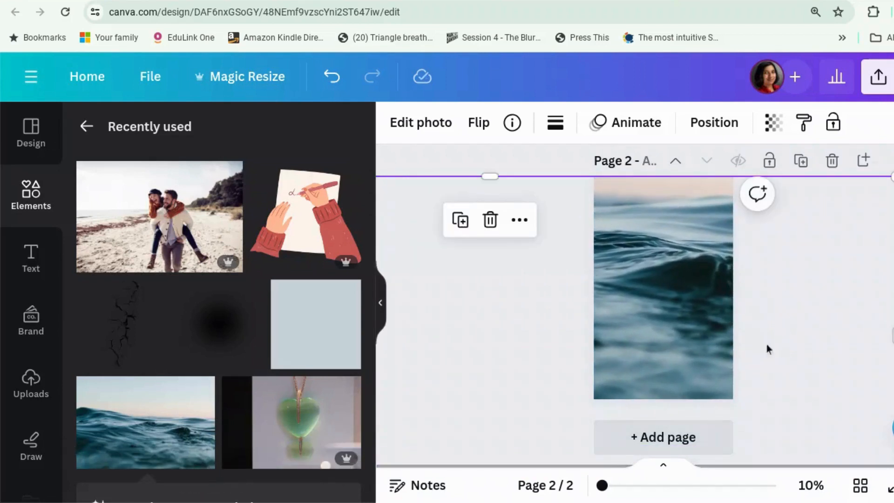
{"action": "left_click_drag", "start_coordinate": [767, 344], "coordinate": [824, 317]}
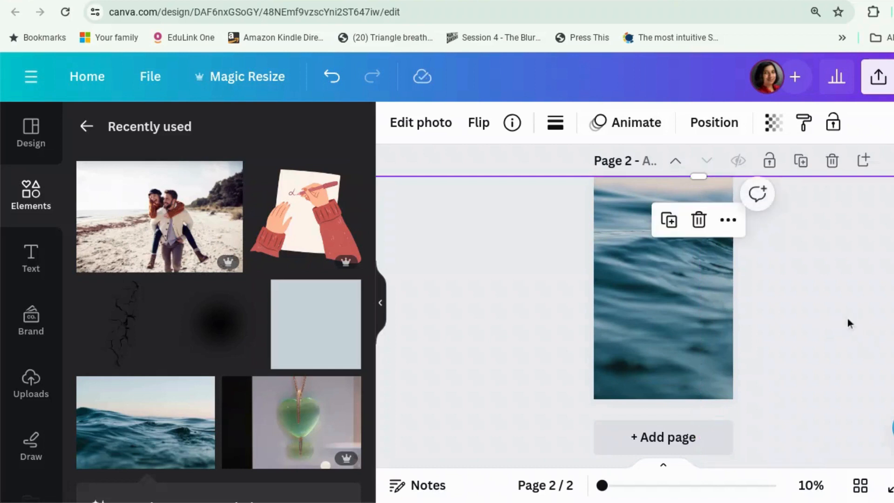
{"action": "left_click", "coordinate": [847, 318]}
{"action": "left_click", "coordinate": [685, 298]}
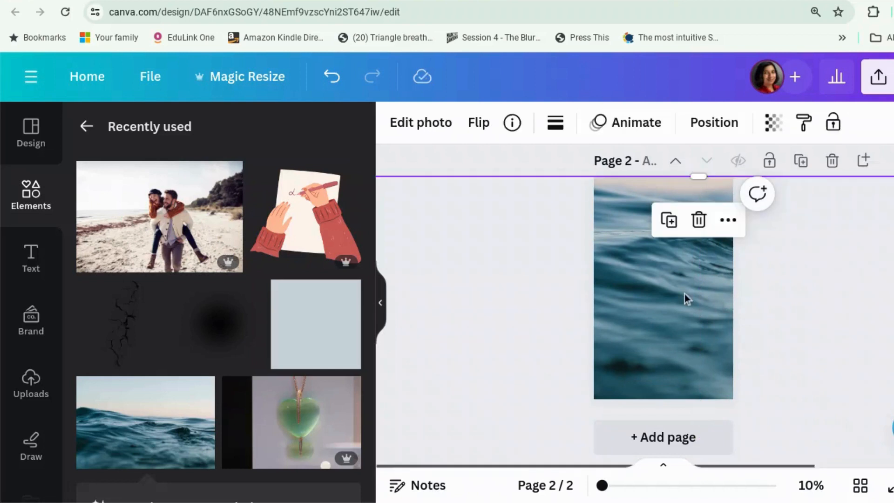
Reorder the layers on page 2 so the ocean photo lies behind the heart pendant.
{"action": "left_click", "coordinate": [722, 133]}
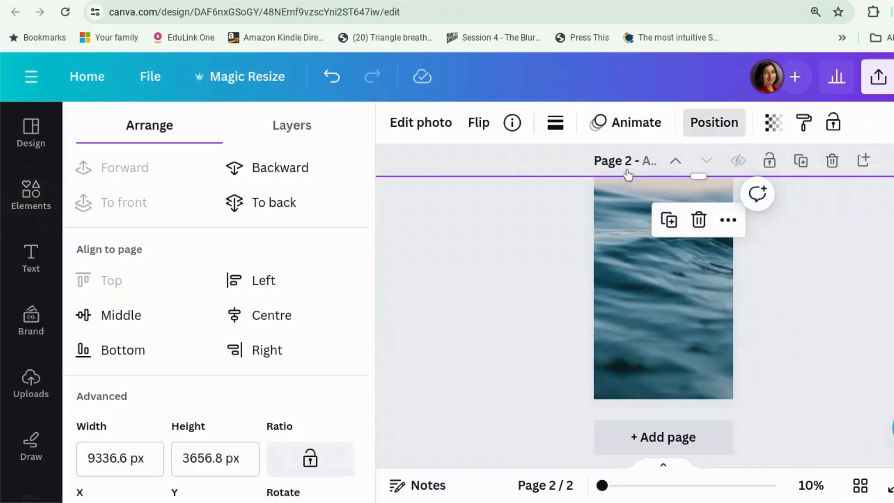
{"action": "left_click", "coordinate": [300, 133]}
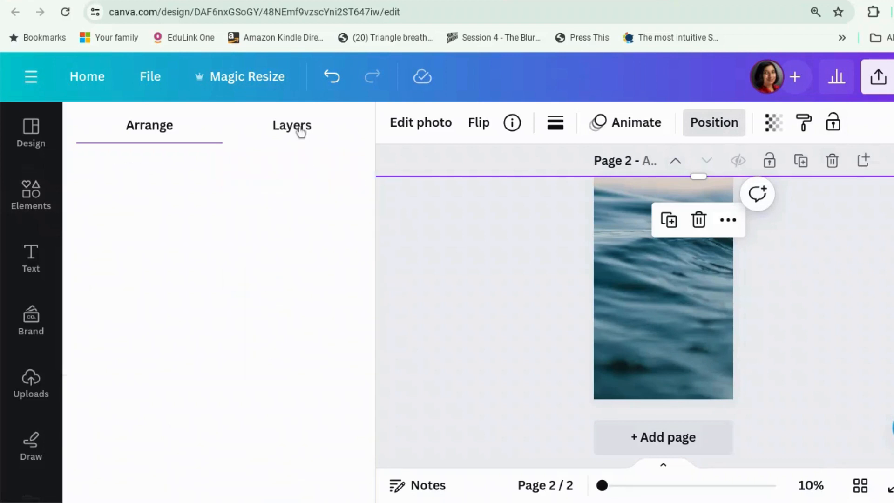
{"action": "left_click_drag", "start_coordinate": [239, 234], "coordinate": [242, 316]}
{"action": "left_click", "coordinate": [831, 333]}
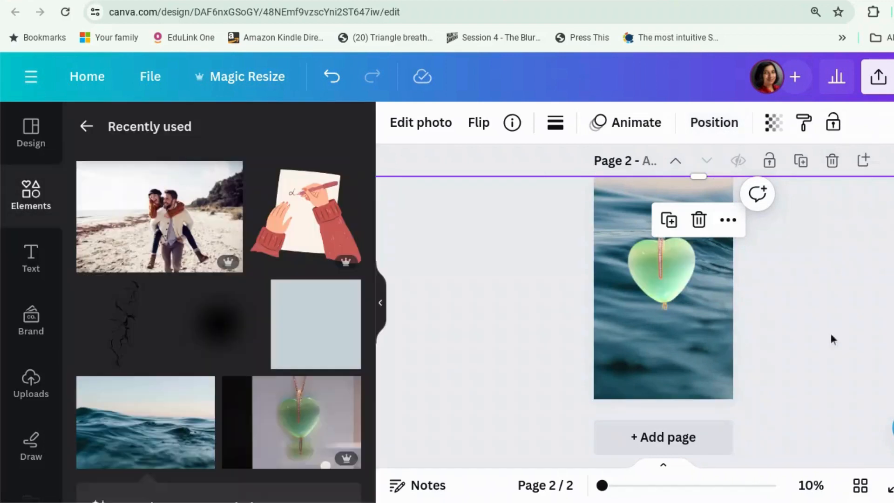
Darken the ocean photo with brightness -86 and contrast 30, and compare it with the finished cover on page 1.
{"action": "scroll", "coordinate": [816, 336], "scroll_direction": "up", "scroll_amount": 2}
{"action": "scroll", "coordinate": [704, 375], "scroll_direction": "down", "scroll_amount": 1}
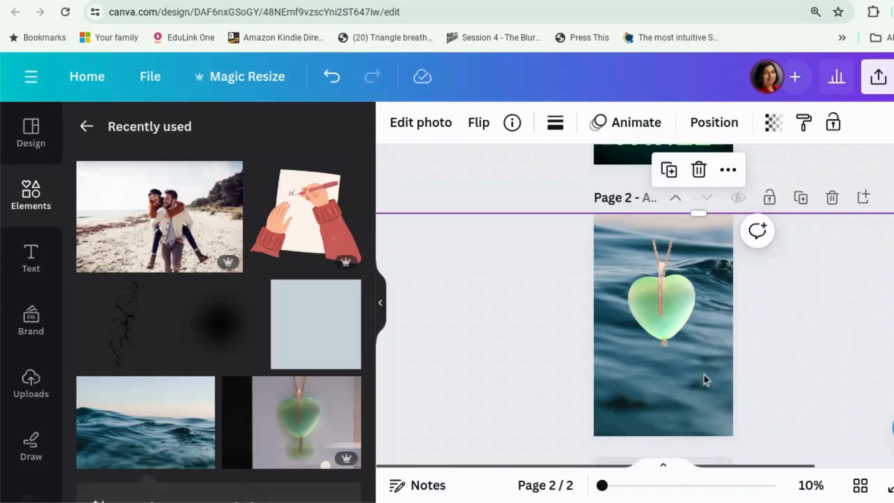
{"action": "left_click", "coordinate": [443, 136]}
{"action": "left_click", "coordinate": [228, 147]}
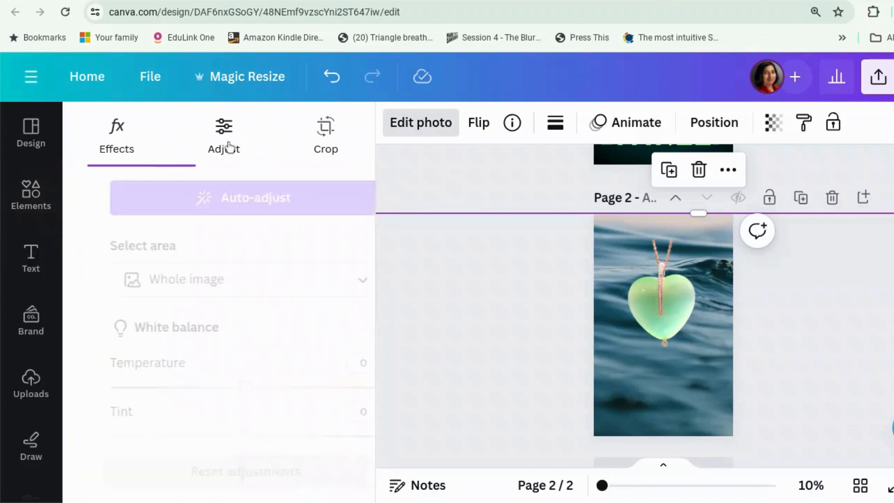
{"action": "scroll", "coordinate": [215, 186], "scroll_direction": "down", "scroll_amount": 5}
{"action": "scroll", "coordinate": [215, 204], "scroll_direction": "down", "scroll_amount": 1}
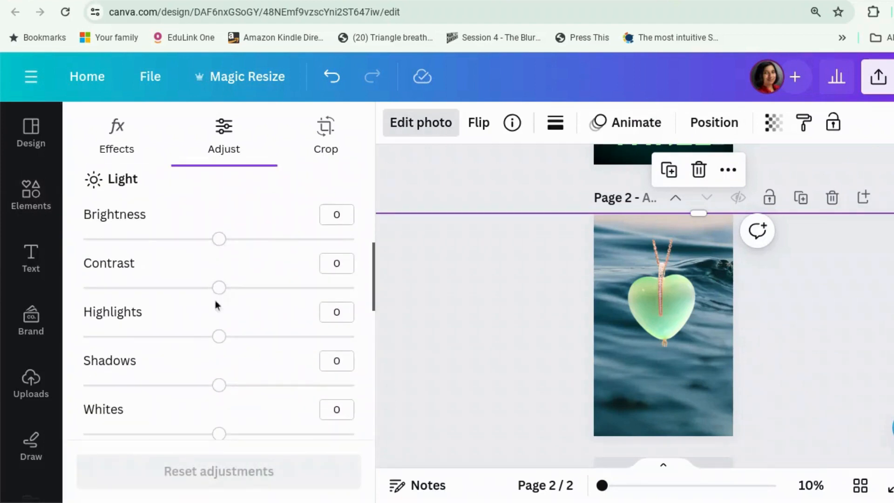
{"action": "left_click_drag", "start_coordinate": [219, 239], "coordinate": [103, 238]}
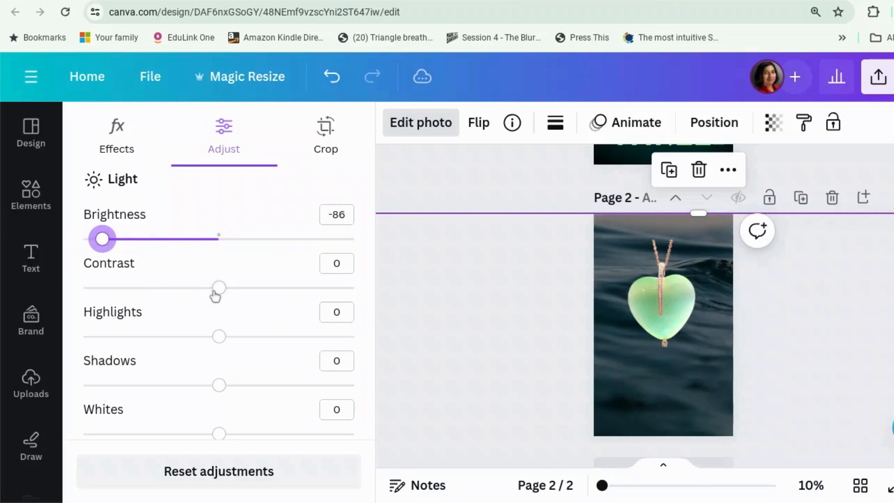
{"action": "left_click_drag", "start_coordinate": [215, 293], "coordinate": [260, 299]}
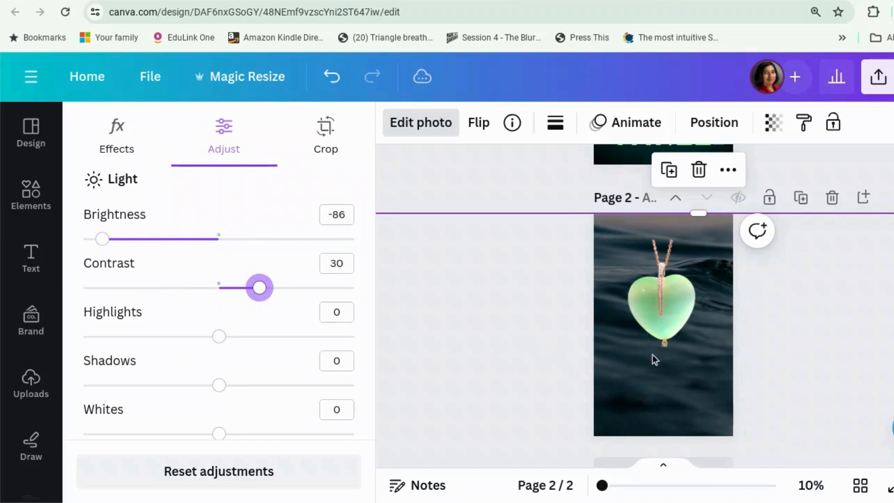
{"action": "scroll", "coordinate": [689, 353], "scroll_direction": "up", "scroll_amount": 2}
{"action": "scroll", "coordinate": [844, 366], "scroll_direction": "up", "scroll_amount": 3}
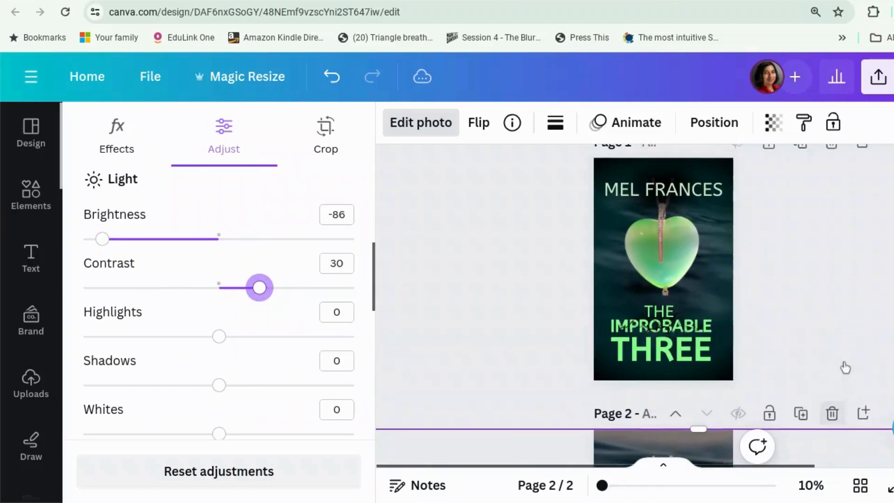
{"action": "scroll", "coordinate": [844, 365], "scroll_direction": "down", "scroll_amount": 2}
{"action": "scroll", "coordinate": [844, 366], "scroll_direction": "down", "scroll_amount": 3}
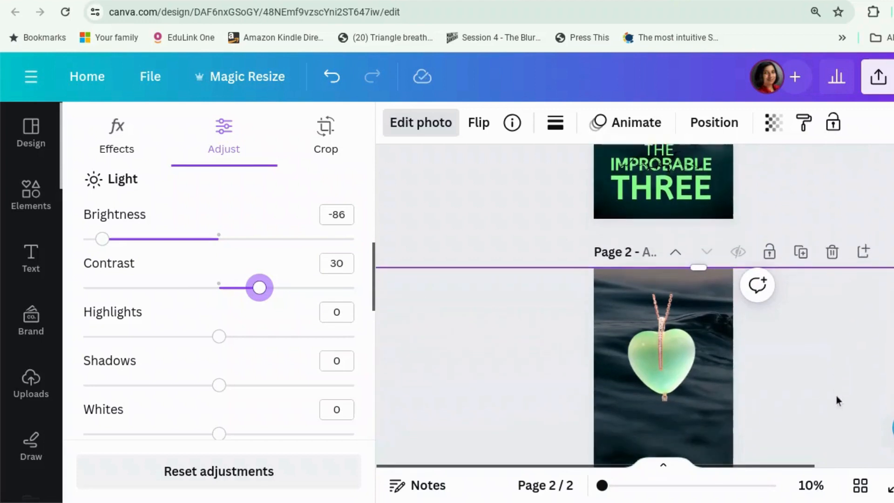
{"action": "left_click", "coordinate": [833, 370]}
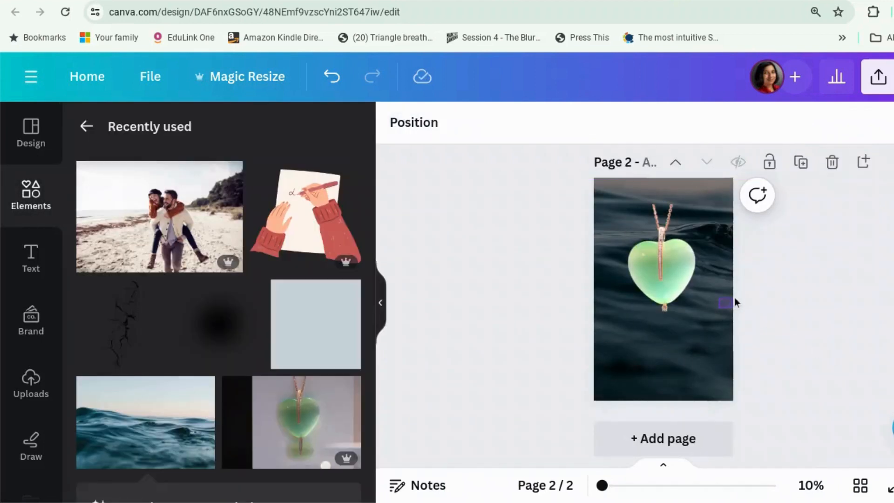
Shift the darkened ocean photo slightly upward to move the remaining sky strip off the page.
{"action": "left_click", "coordinate": [721, 326]}
{"action": "mouse_move", "coordinate": [795, 323]}
{"action": "left_mouse_down"}
{"action": "mouse_move", "coordinate": [797, 298]}
{"action": "mouse_move", "coordinate": [796, 309]}
{"action": "left_mouse_up"}
{"action": "left_click", "coordinate": [845, 305]}
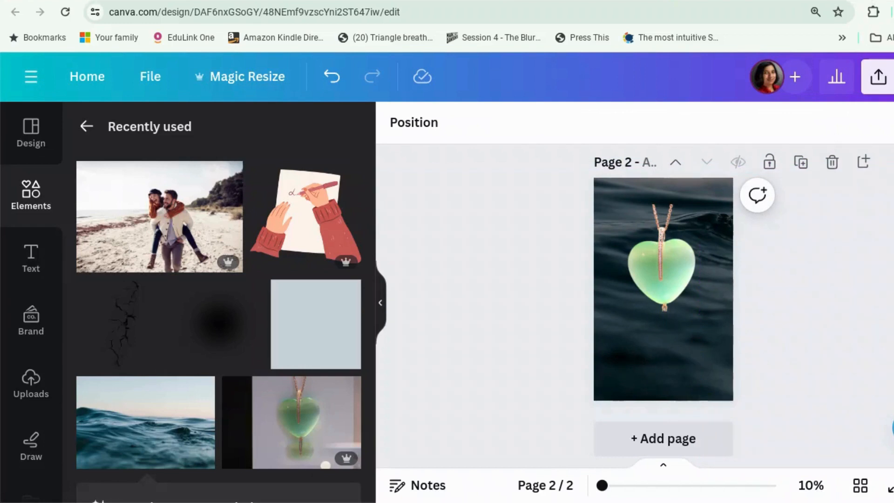
Switch to the dorothykoomson.co.uk books page, examine how the thriller covers treat titles and backgrounds, and return to the Canva design.
{"action": "key", "text": "ctrl+t"}
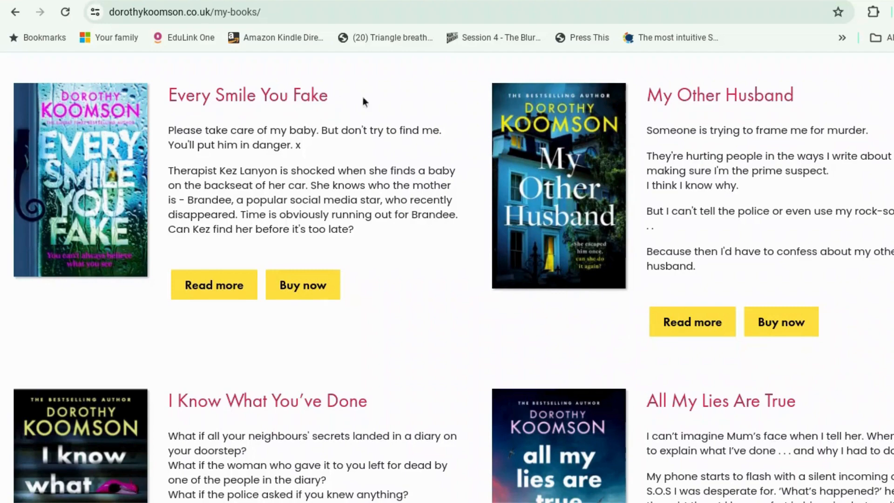
{"action": "scroll", "coordinate": [482, 275], "scroll_direction": "down", "scroll_amount": 5}
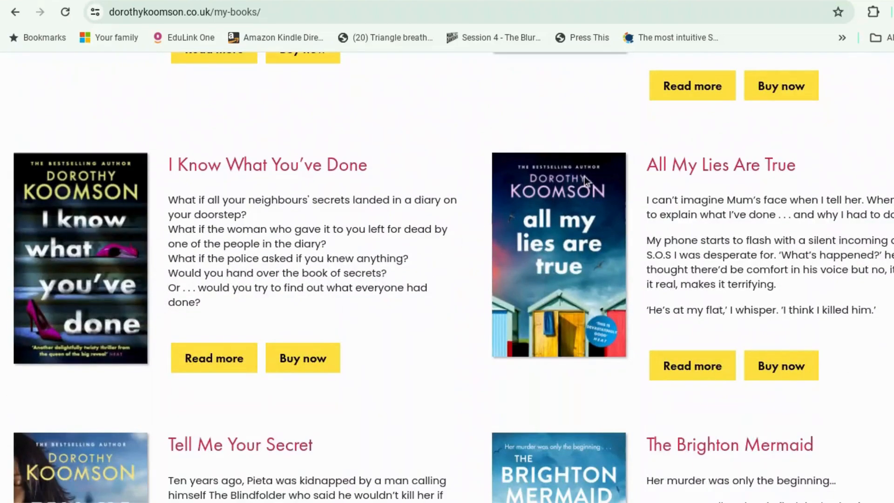
{"action": "scroll", "coordinate": [626, 267], "scroll_direction": "down", "scroll_amount": 2}
{"action": "scroll", "coordinate": [625, 270], "scroll_direction": "up", "scroll_amount": 6}
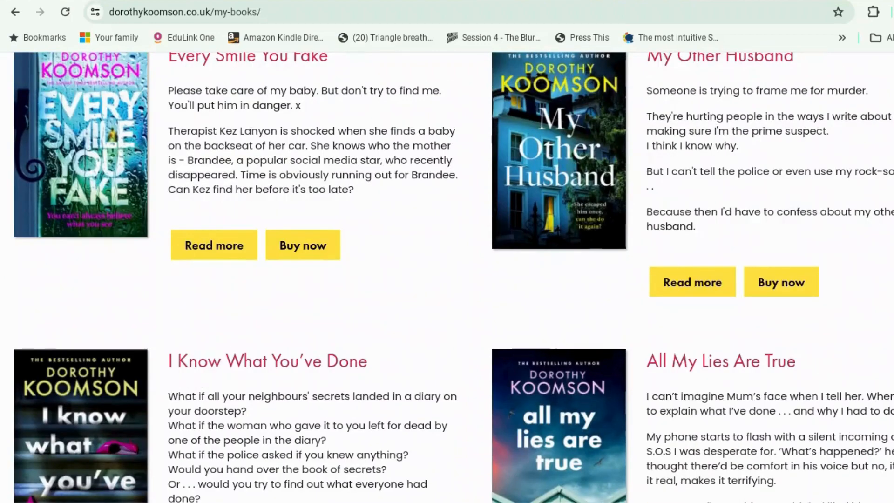
{"action": "left_click", "coordinate": [454, 1]}
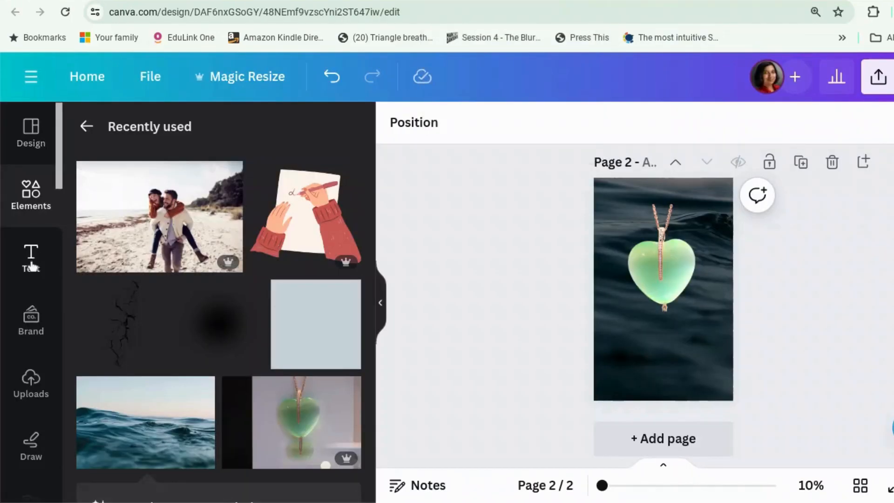
Add a square shape to page 2 and stretch it to cover the whole page.
{"action": "left_click", "coordinate": [30, 196]}
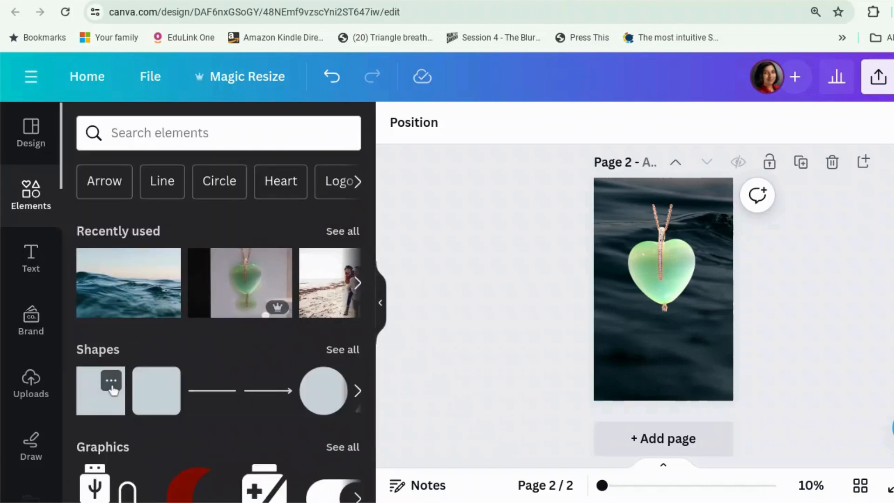
{"action": "left_click", "coordinate": [98, 402]}
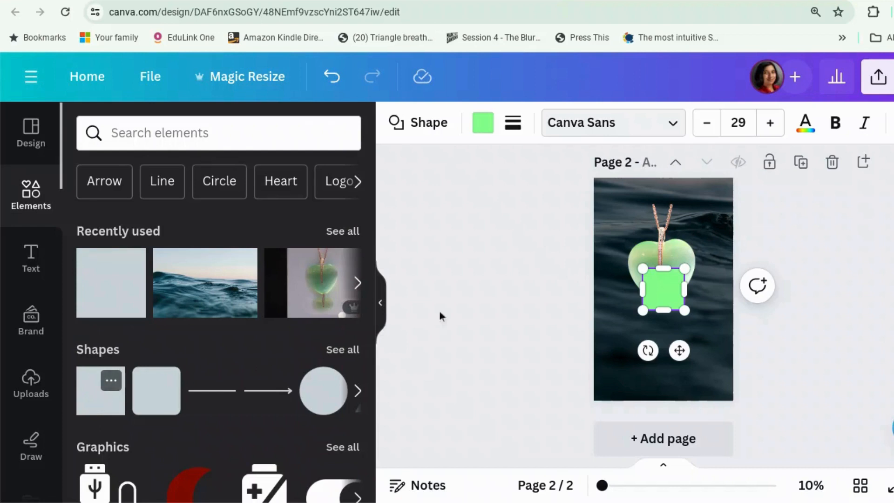
{"action": "left_click_drag", "start_coordinate": [643, 268], "coordinate": [594, 178]}
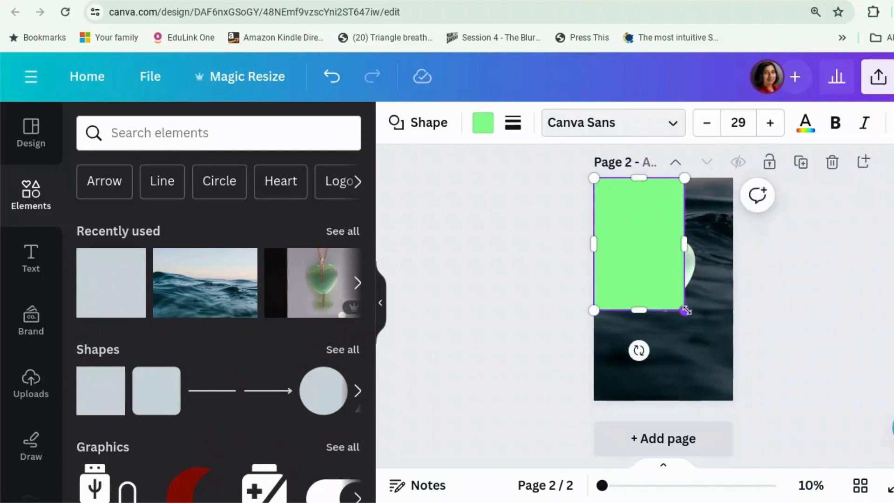
{"action": "left_click_drag", "start_coordinate": [686, 310], "coordinate": [733, 399]}
Fill the full-page shape with black #000000 and turn the fill into a radial gradient.
{"action": "left_click", "coordinate": [482, 122]}
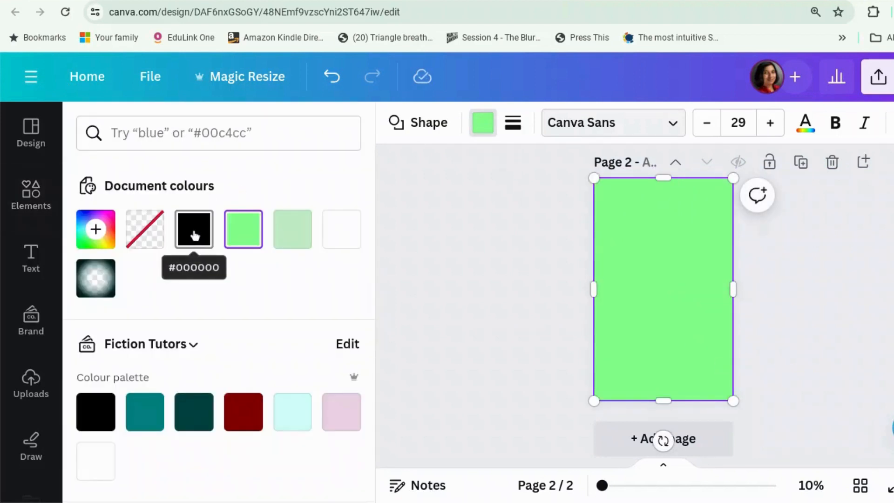
{"action": "left_click", "coordinate": [195, 235]}
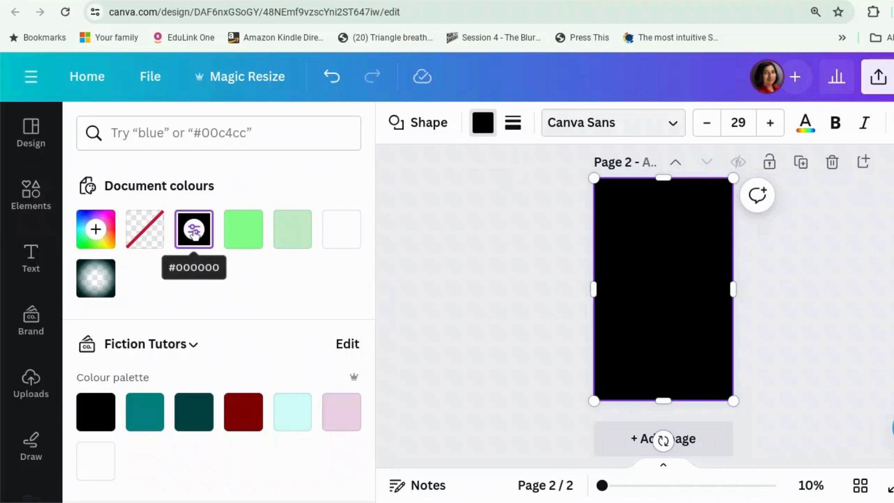
{"action": "left_click", "coordinate": [194, 232]}
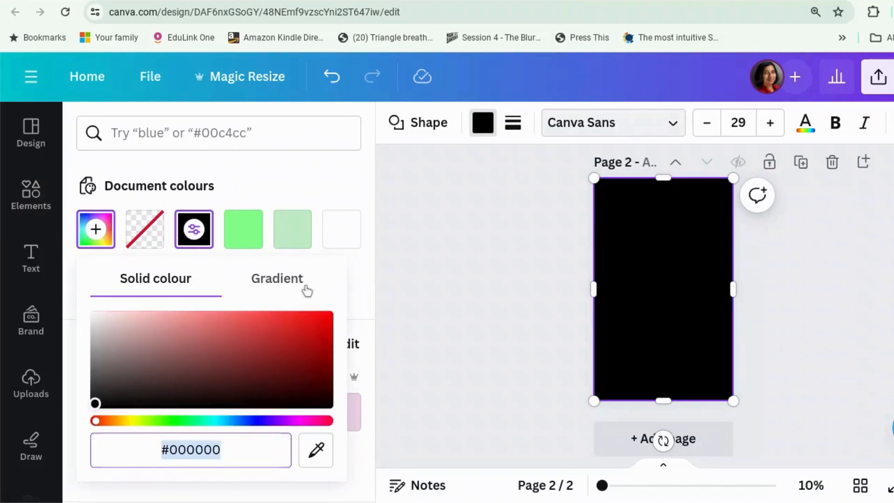
{"action": "left_click", "coordinate": [299, 285]}
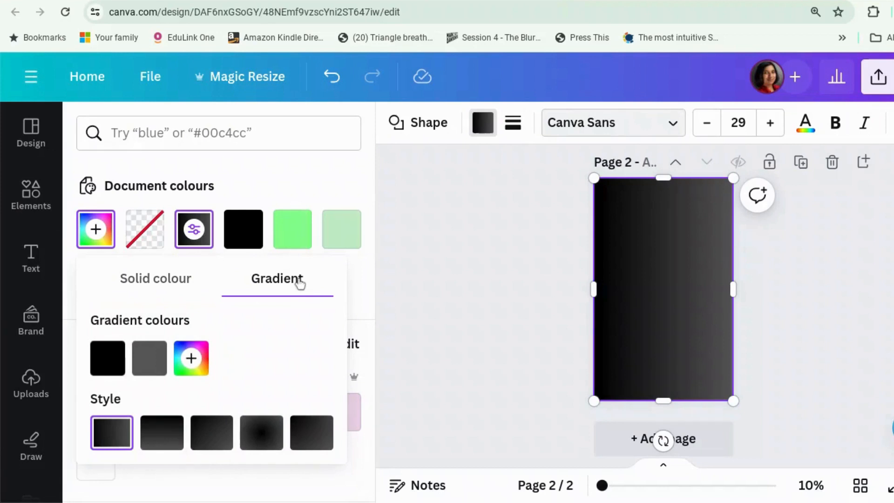
{"action": "left_click", "coordinate": [255, 438]}
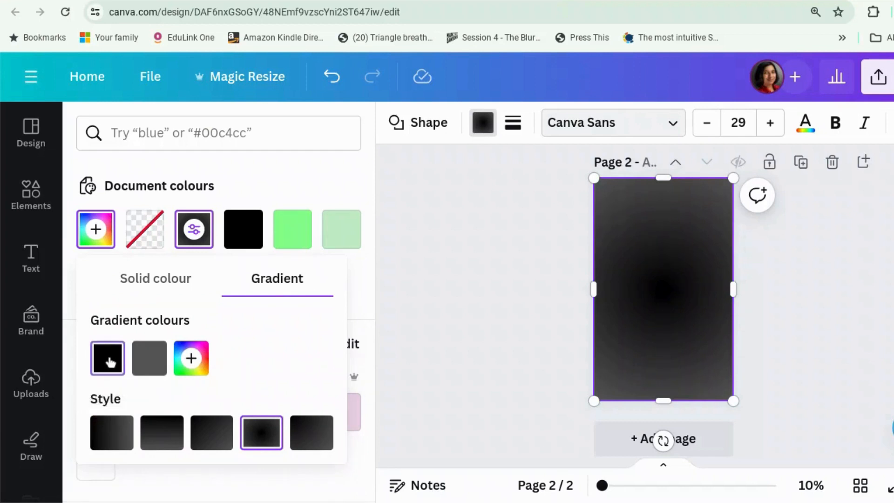
Swap the gradient's two colours so black lies outside the grey centre, and add two more #000000 stops.
{"action": "left_click_drag", "start_coordinate": [107, 359], "coordinate": [175, 364]}
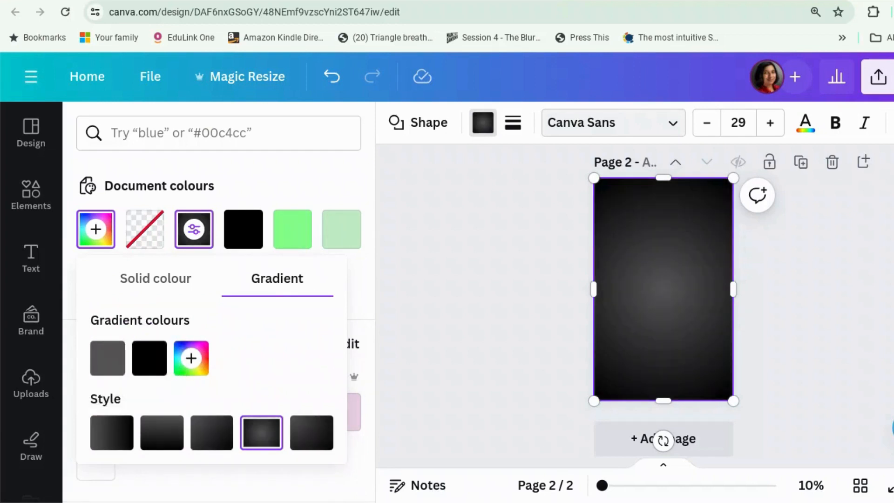
{"action": "left_click", "coordinate": [191, 357]}
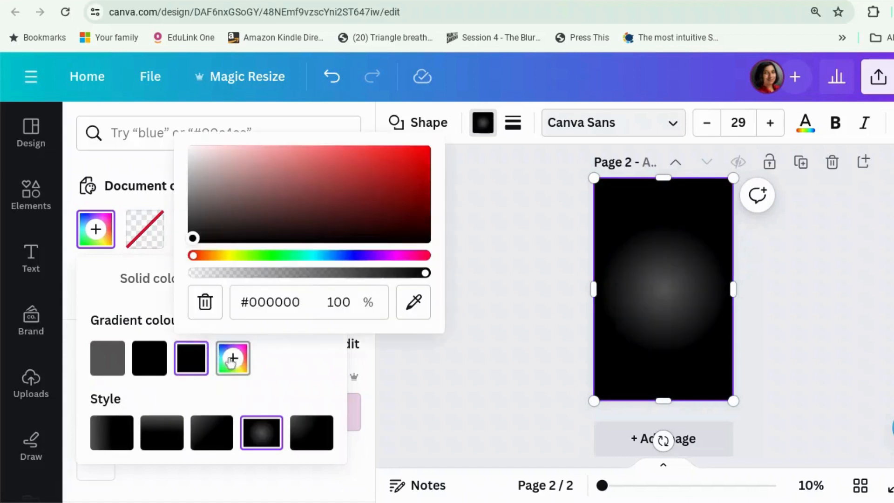
{"action": "left_click", "coordinate": [232, 359]}
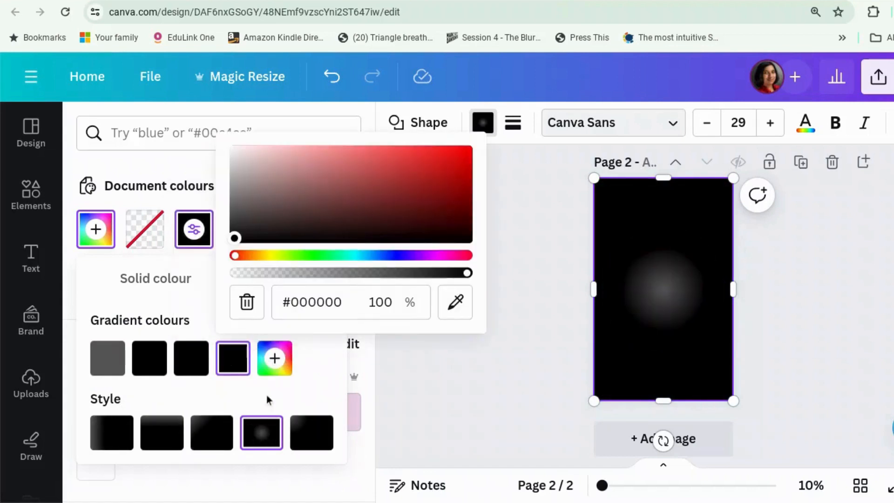
Set the opacity of the gradient's first three colours, from the centre outwards, to 0%, 5% and 30%.
{"action": "left_click", "coordinate": [106, 361]}
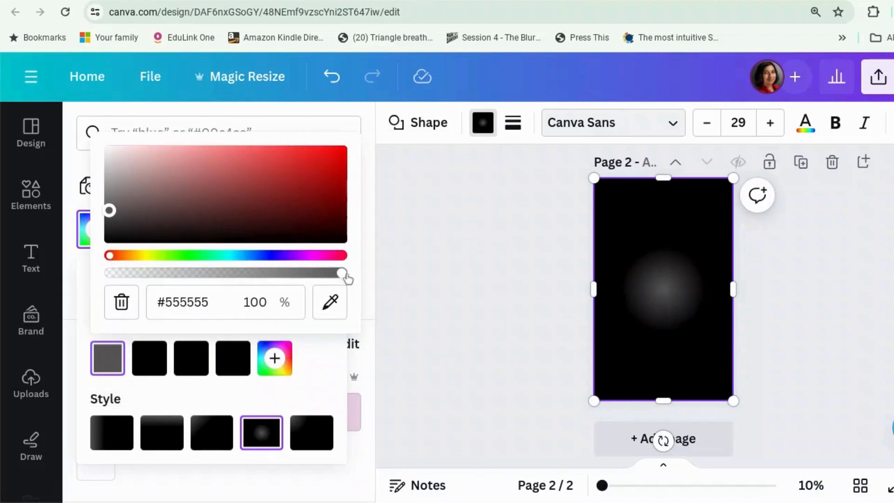
{"action": "left_click_drag", "start_coordinate": [304, 271], "coordinate": [112, 274]}
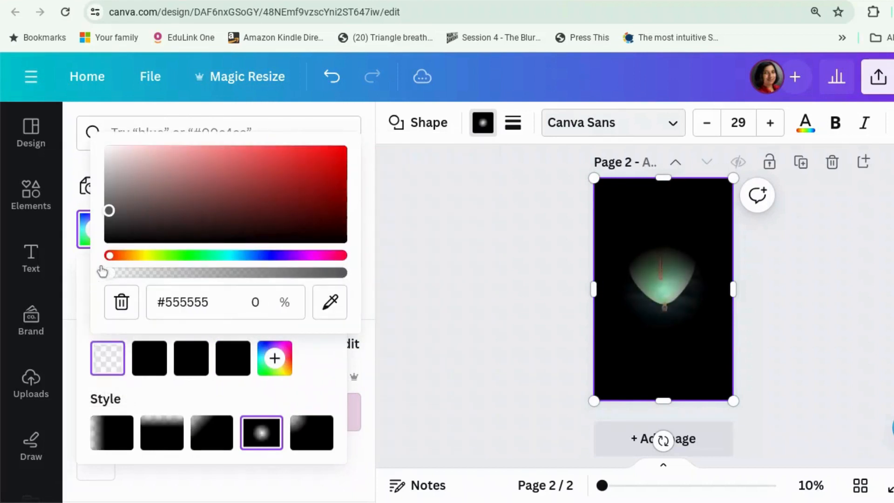
{"action": "left_click", "coordinate": [157, 369]}
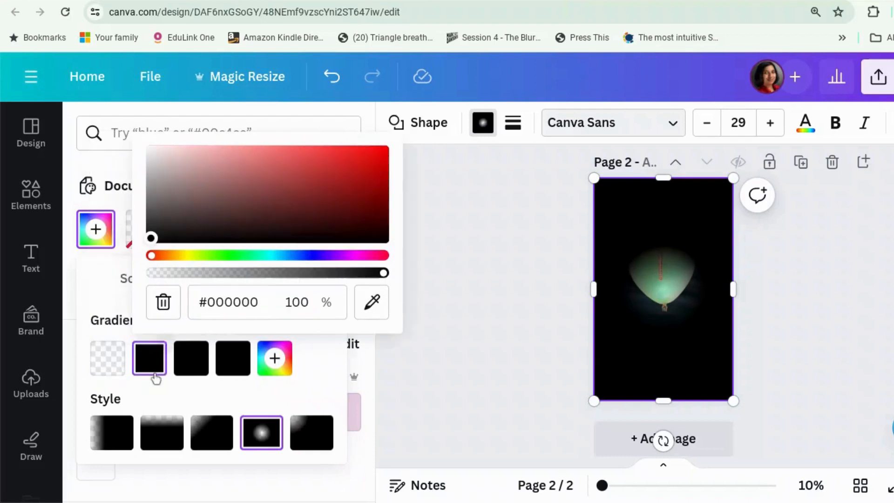
{"action": "left_click_drag", "start_coordinate": [301, 277], "coordinate": [175, 274]}
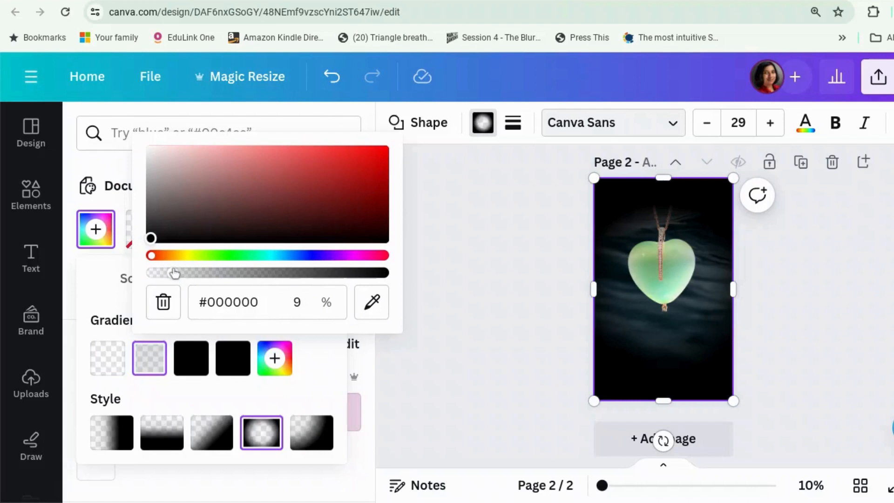
{"action": "left_click_drag", "start_coordinate": [170, 273], "coordinate": [162, 273]}
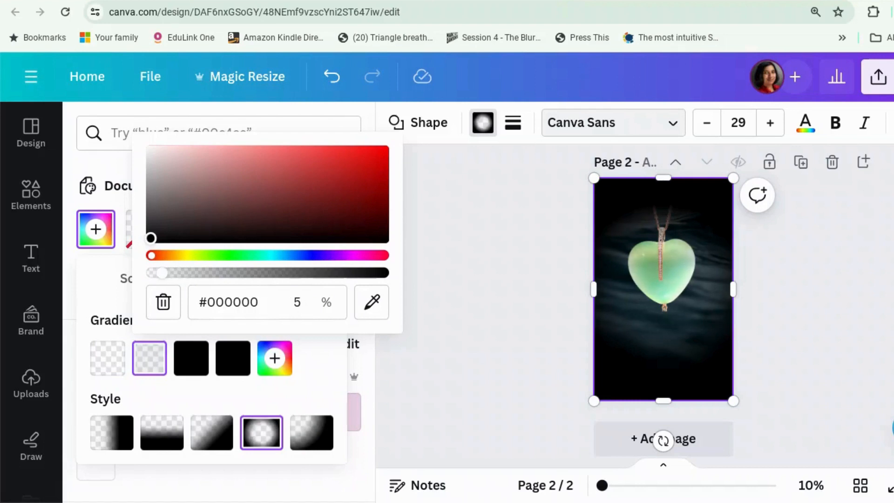
{"action": "left_click", "coordinate": [191, 358]}
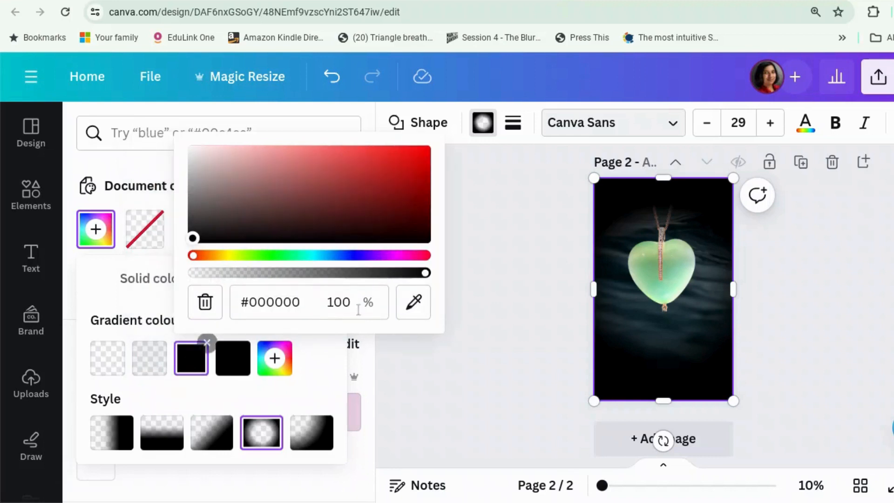
{"action": "left_click_drag", "start_coordinate": [429, 281], "coordinate": [263, 280]}
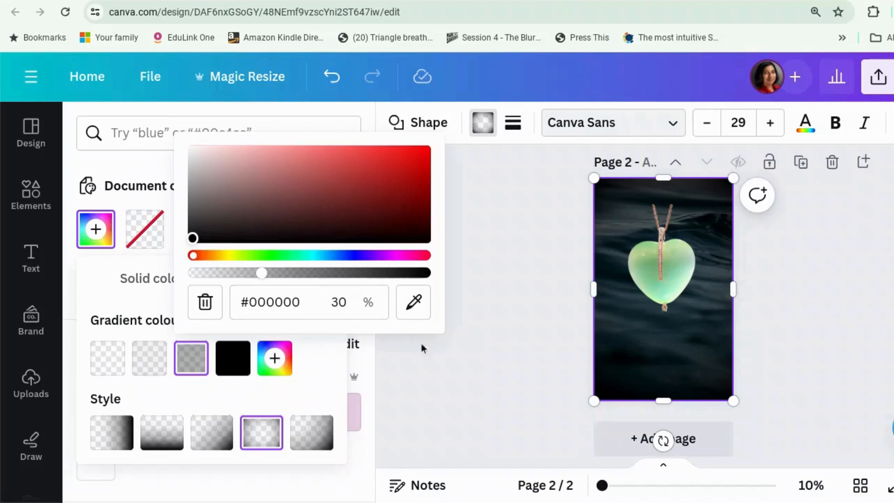
{"action": "left_click", "coordinate": [465, 381]}
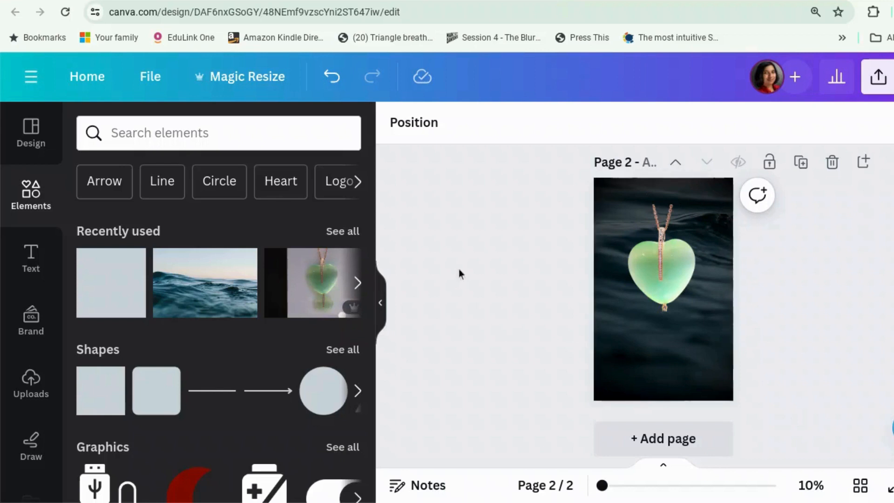
Add a fifth gradient colour, #000000 at 100%, to the overlay shape to strengthen the dark edges.
{"action": "left_click", "coordinate": [612, 256]}
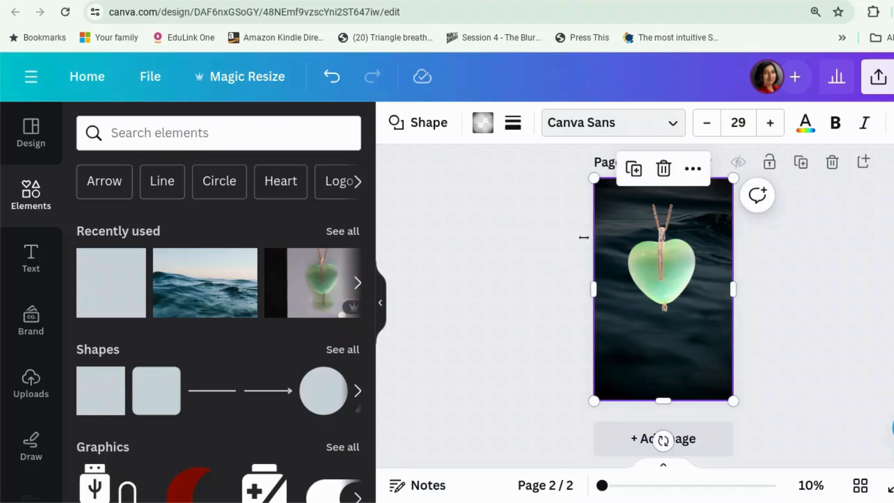
{"action": "left_click", "coordinate": [482, 133]}
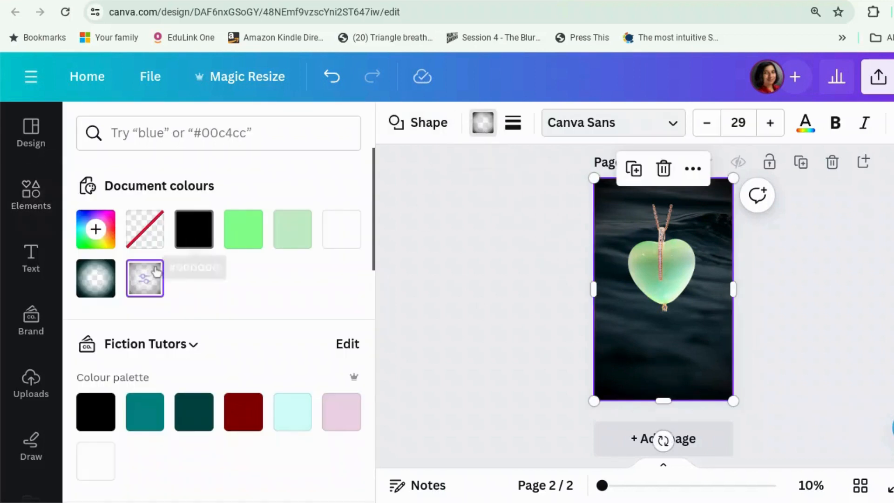
{"action": "left_click", "coordinate": [149, 279]}
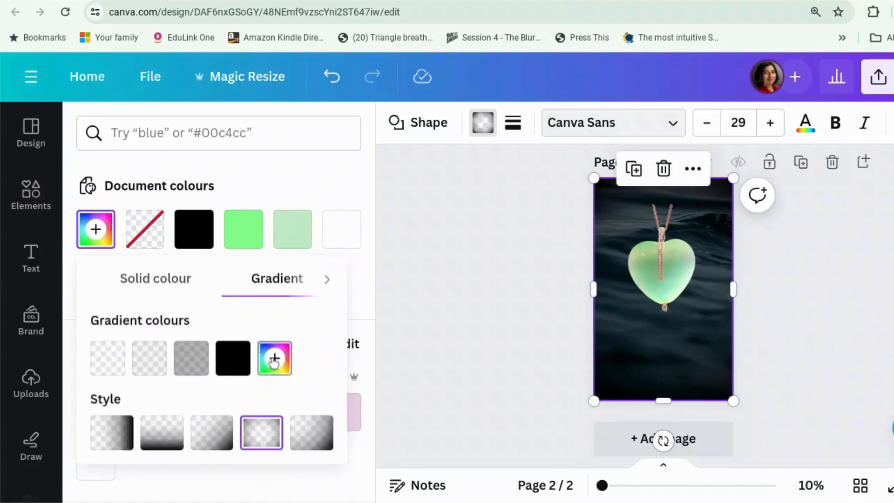
{"action": "left_click", "coordinate": [275, 359]}
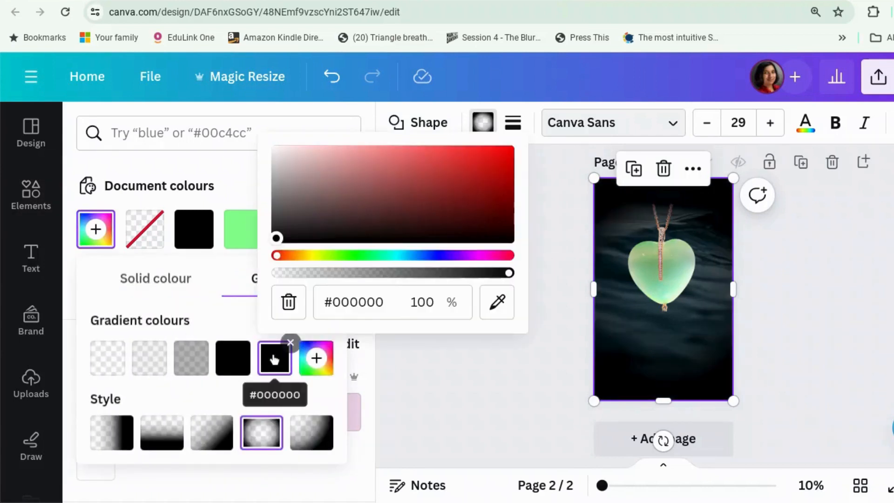
{"action": "left_click", "coordinate": [471, 409]}
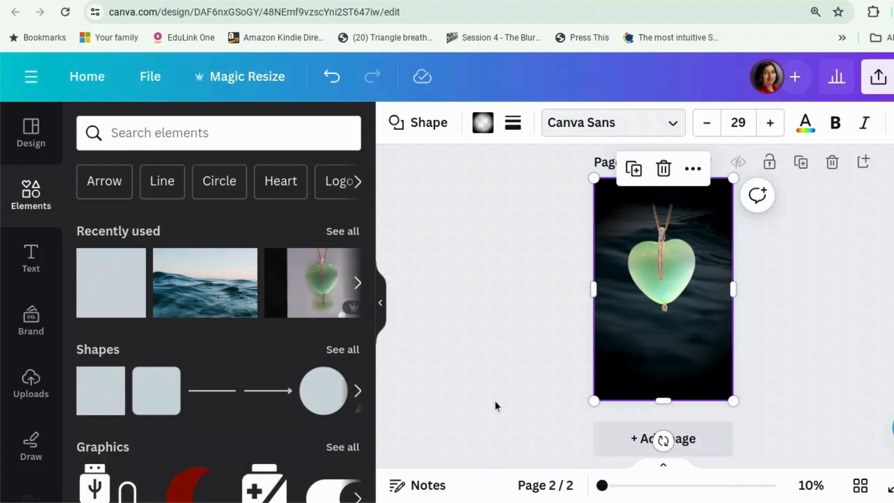
{"action": "left_click", "coordinate": [811, 380]}
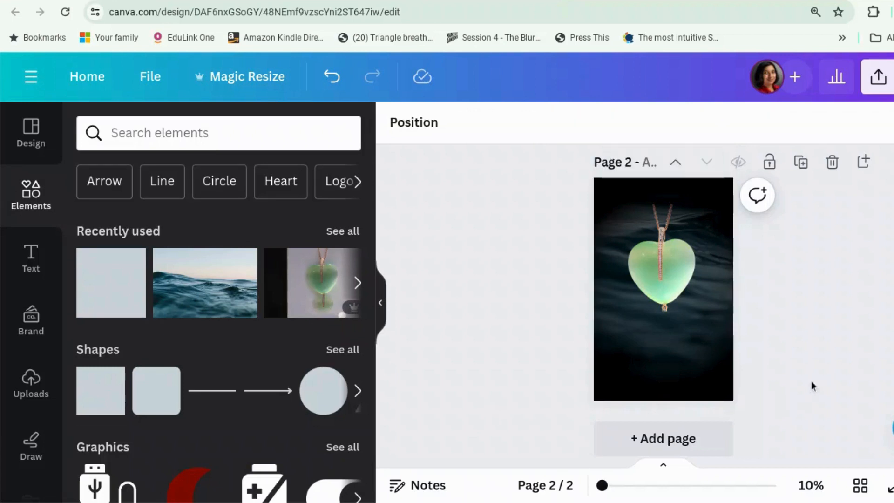
Compare the darkened edges on page 2 with the finished cover on page 1.
{"action": "scroll", "coordinate": [810, 387], "scroll_direction": "up", "scroll_amount": 5}
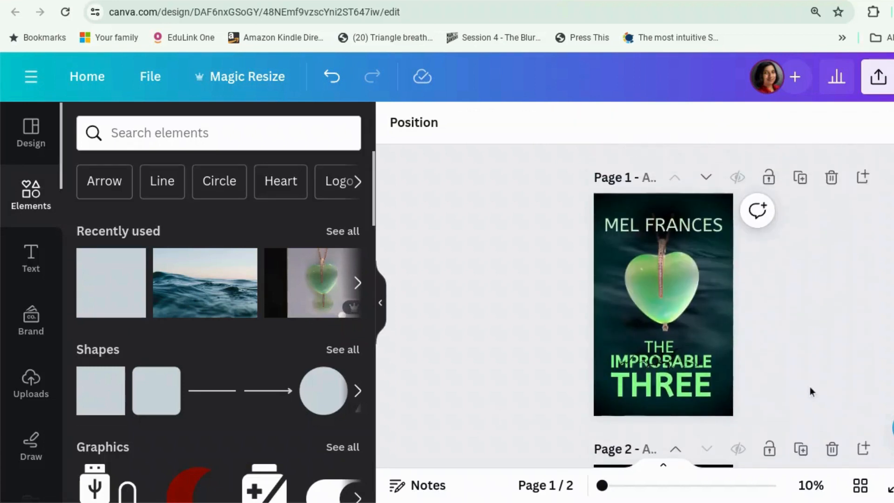
{"action": "scroll", "coordinate": [809, 391], "scroll_direction": "down", "scroll_amount": 3}
{"action": "scroll", "coordinate": [810, 388], "scroll_direction": "down", "scroll_amount": 3}
{"action": "scroll", "coordinate": [810, 388], "scroll_direction": "up", "scroll_amount": 4}
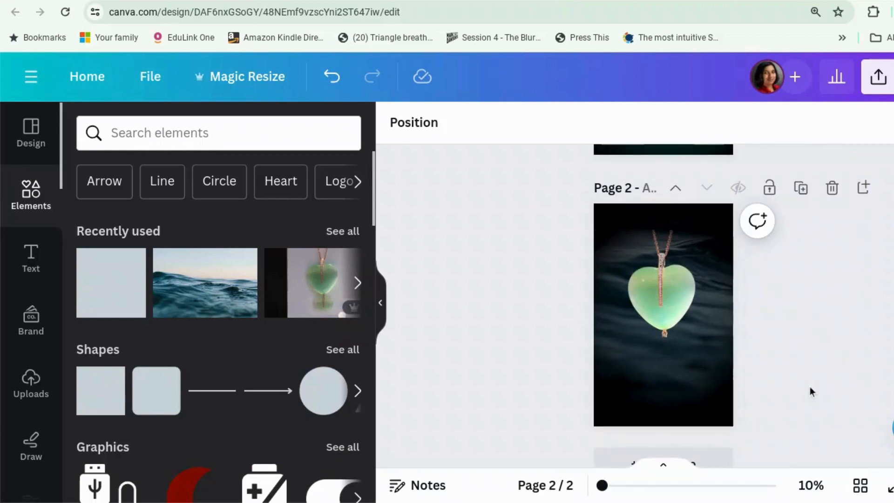
{"action": "scroll", "coordinate": [809, 391], "scroll_direction": "up", "scroll_amount": 2}
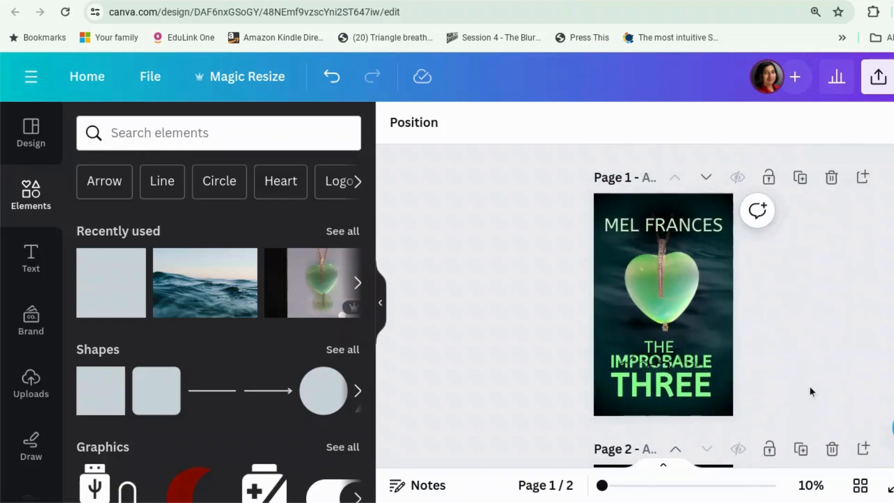
{"action": "scroll", "coordinate": [810, 391], "scroll_direction": "down", "scroll_amount": 3}
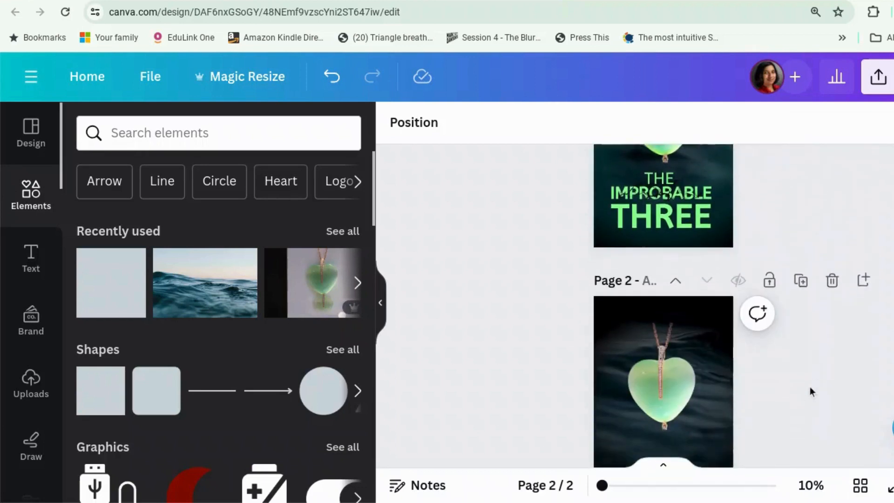
{"action": "scroll", "coordinate": [809, 387], "scroll_direction": "down", "scroll_amount": 2}
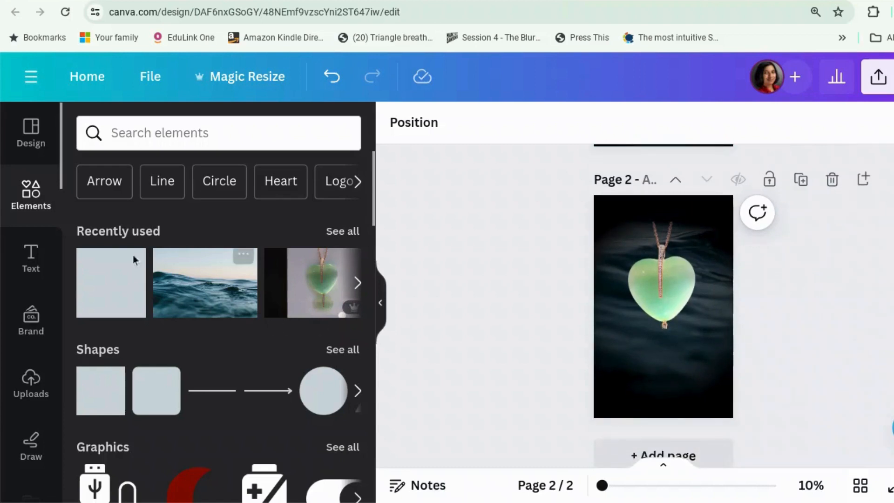
Add a heading reading "The" to page 2 and place it just below the heart pendant.
{"action": "left_click", "coordinate": [30, 259]}
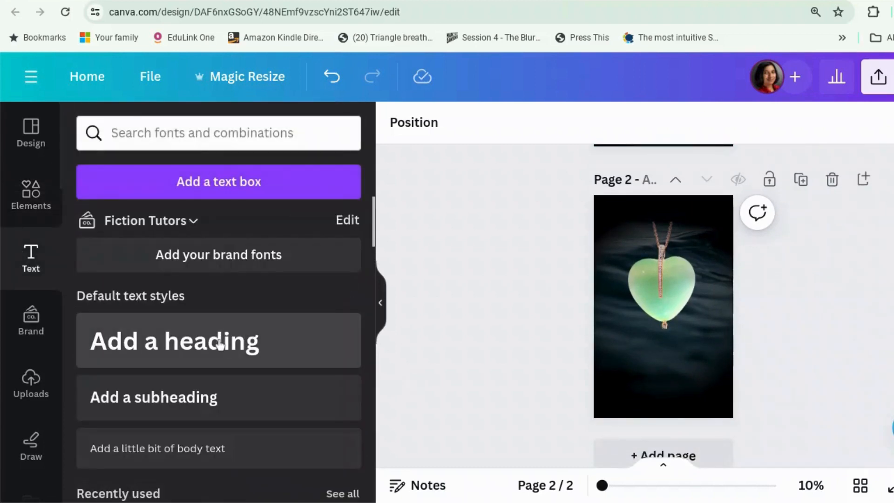
{"action": "left_click", "coordinate": [220, 343]}
{"action": "key", "text": "BackSpace"}
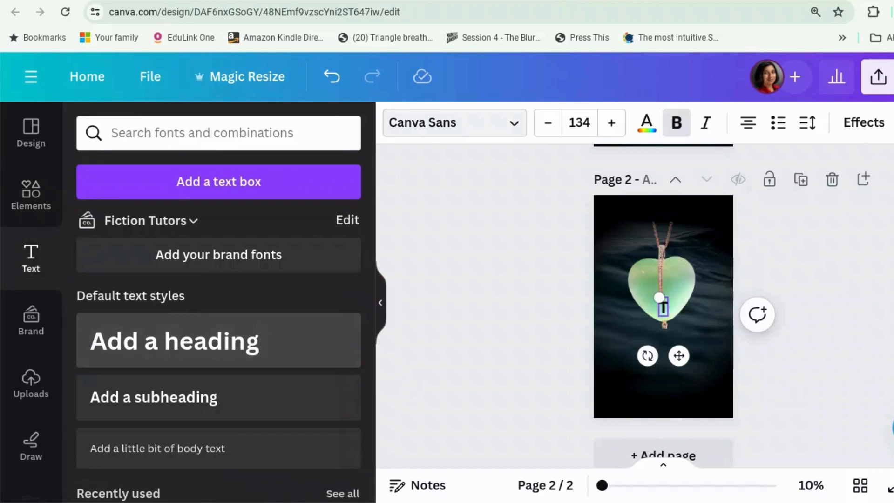
{"action": "type", "text": "The"}
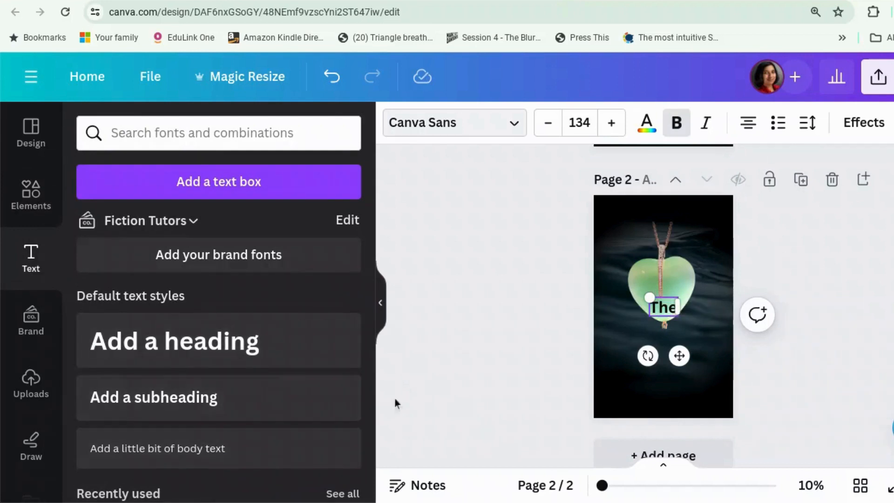
{"action": "left_click_drag", "start_coordinate": [679, 355], "coordinate": [677, 388]}
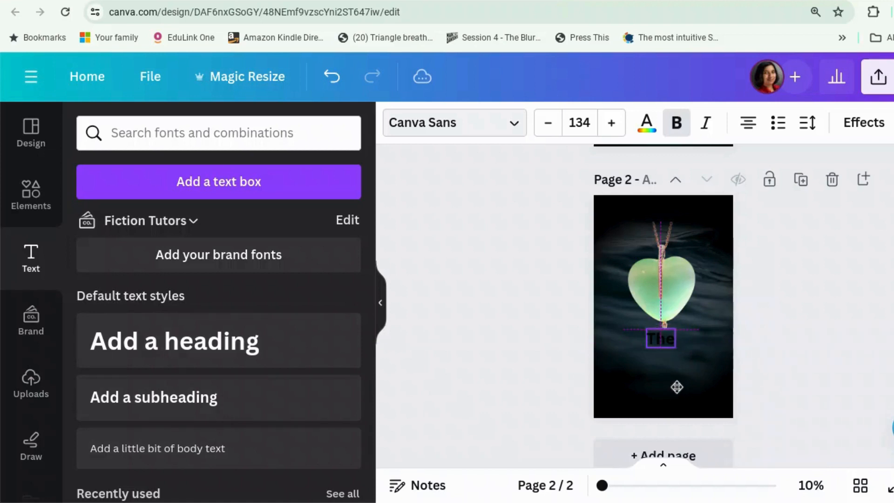
Change the colour of the "The" heading on page 2 to white, #FFFFFF.
{"action": "left_click", "coordinate": [647, 124]}
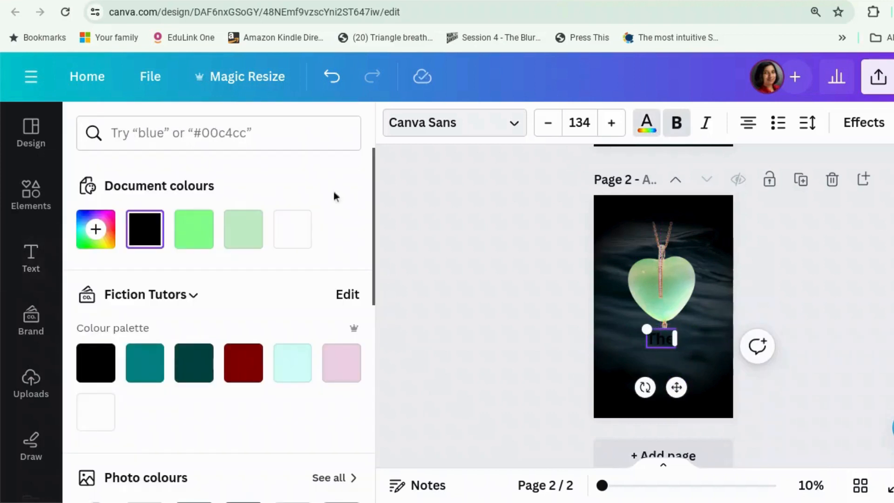
{"action": "left_click", "coordinate": [296, 235]}
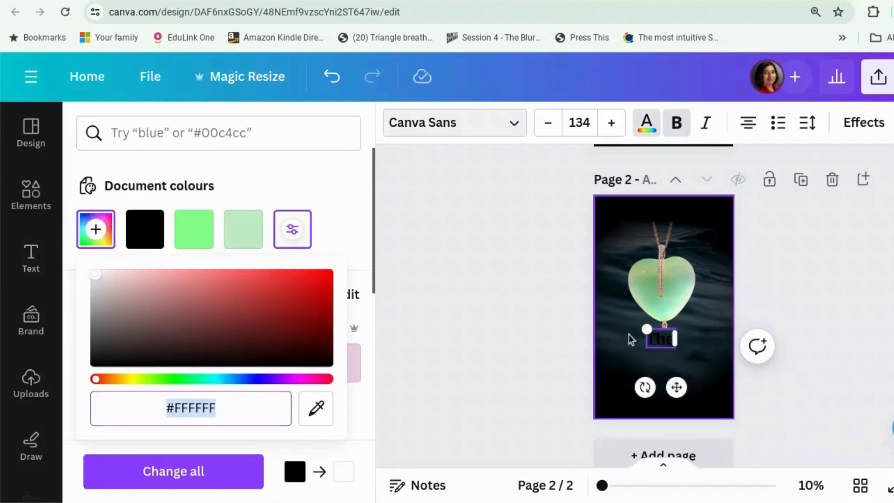
{"action": "left_click", "coordinate": [649, 339]}
{"action": "left_click_drag", "start_coordinate": [649, 339], "coordinate": [673, 339]}
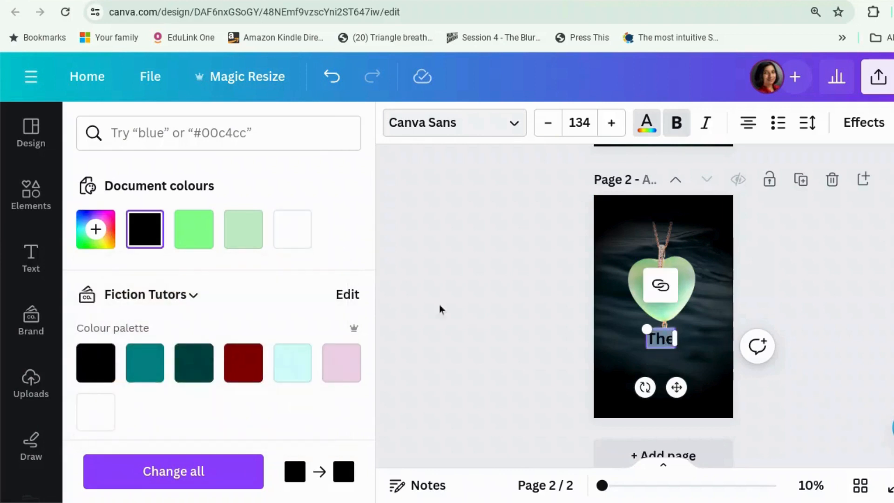
{"action": "left_click", "coordinate": [293, 231]}
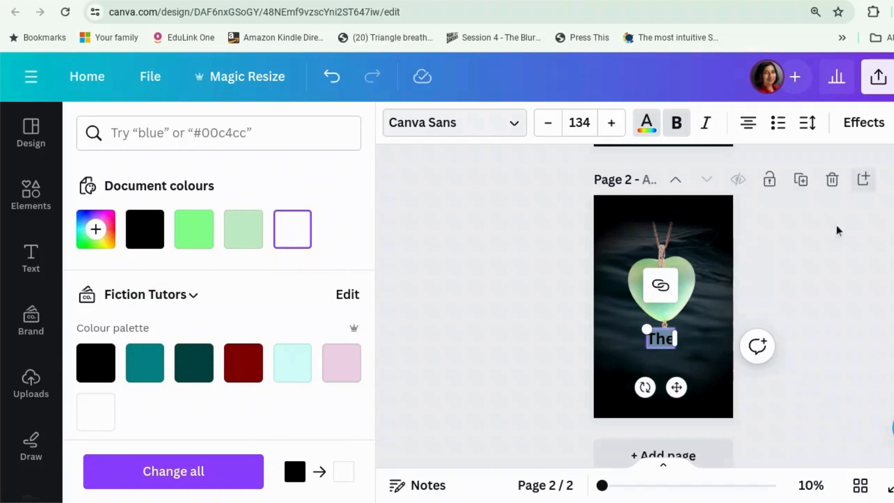
{"action": "key", "text": "Escape"}
{"action": "left_click", "coordinate": [804, 356]}
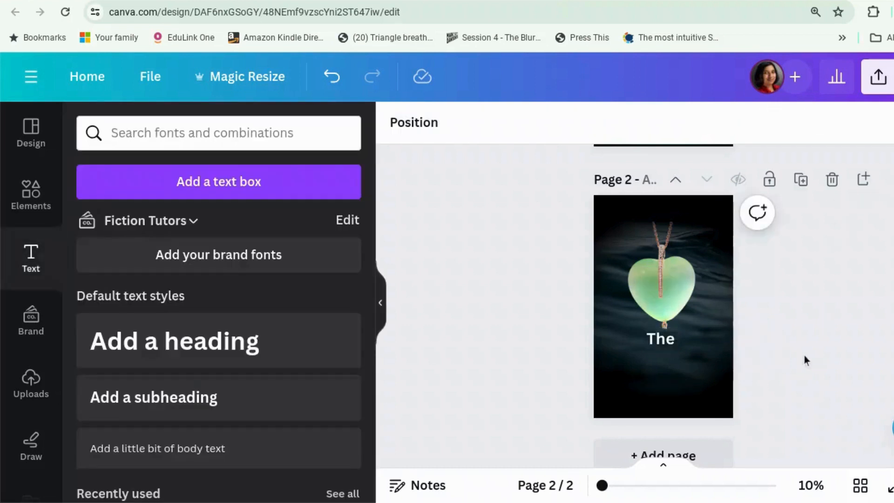
Consult the thriller covers on the author's books page in the browser and set the "The" heading's font to ABeeZee.
{"action": "left_click", "coordinate": [663, 343]}
{"action": "left_click", "coordinate": [514, 133]}
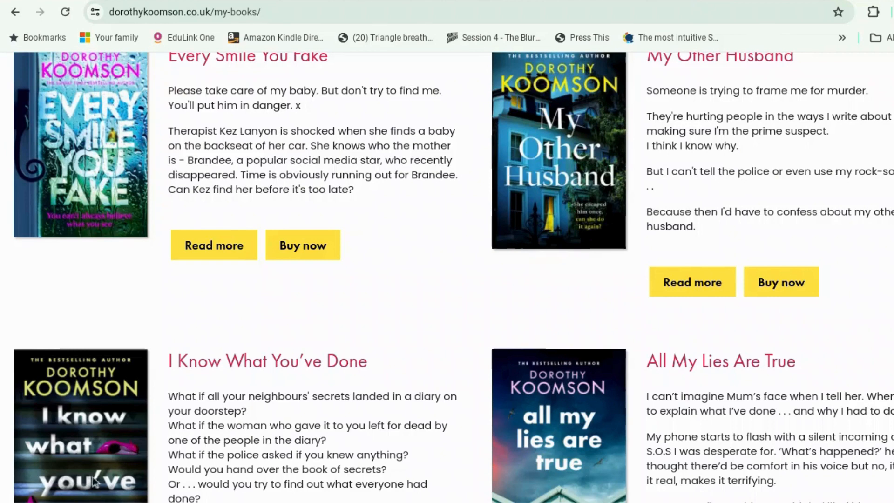
{"action": "scroll", "coordinate": [144, 432], "scroll_direction": "down", "scroll_amount": 2}
{"action": "scroll", "coordinate": [144, 431], "scroll_direction": "up", "scroll_amount": 1}
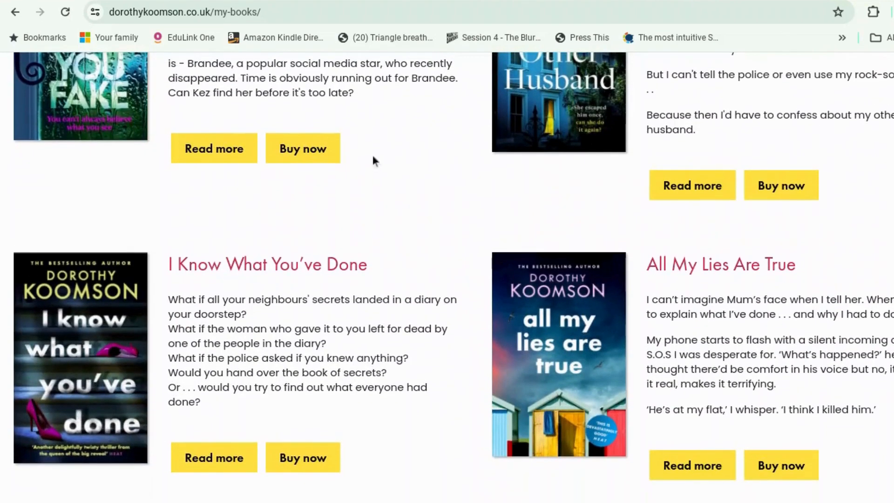
{"action": "key", "text": "ctrl+Tab"}
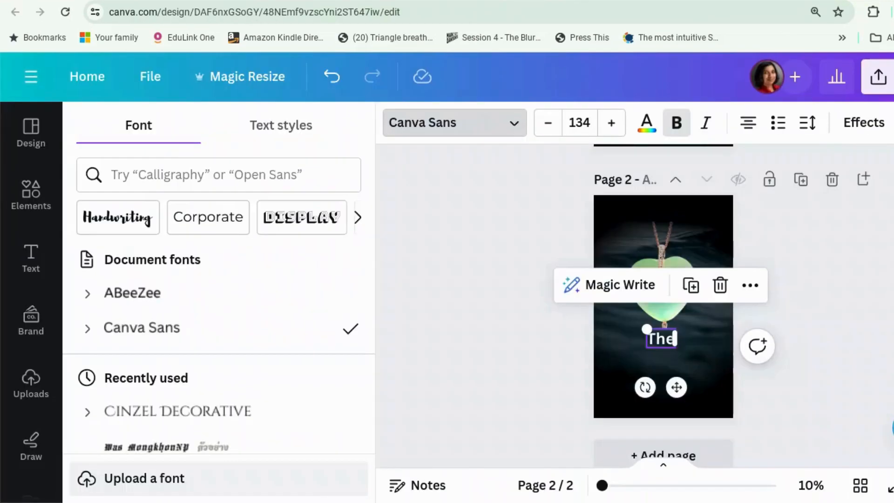
{"action": "left_click", "coordinate": [205, 292]}
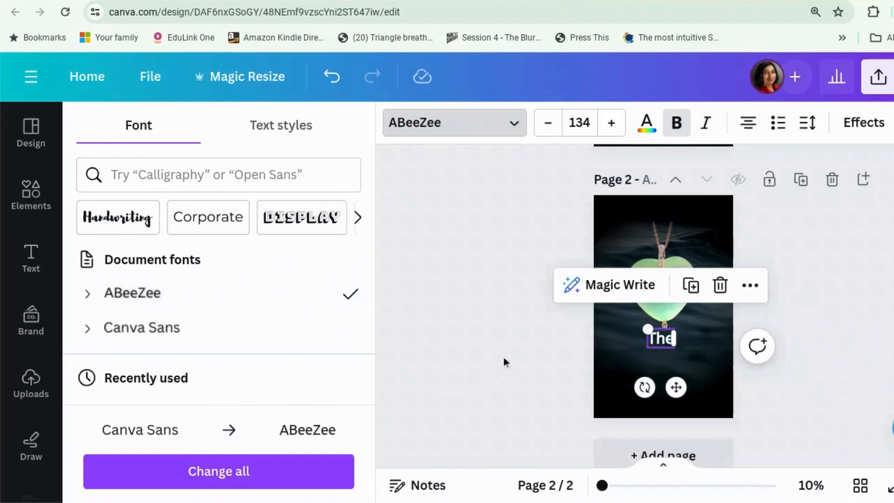
{"action": "left_click", "coordinate": [488, 389]}
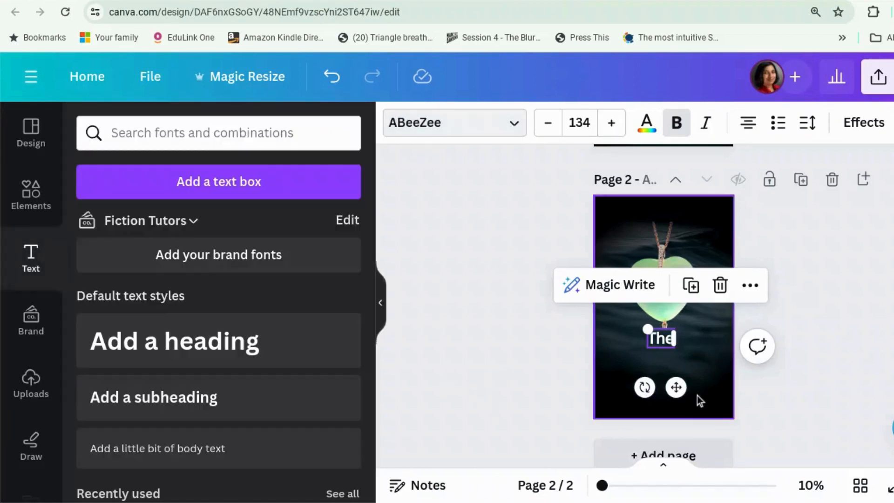
Duplicate the "The" heading, place the copy directly beneath it and change its text to "Improbable".
{"action": "left_click", "coordinate": [692, 287]}
{"action": "left_click_drag", "start_coordinate": [662, 340], "coordinate": [662, 355]}
{"action": "double_click", "coordinate": [663, 357]}
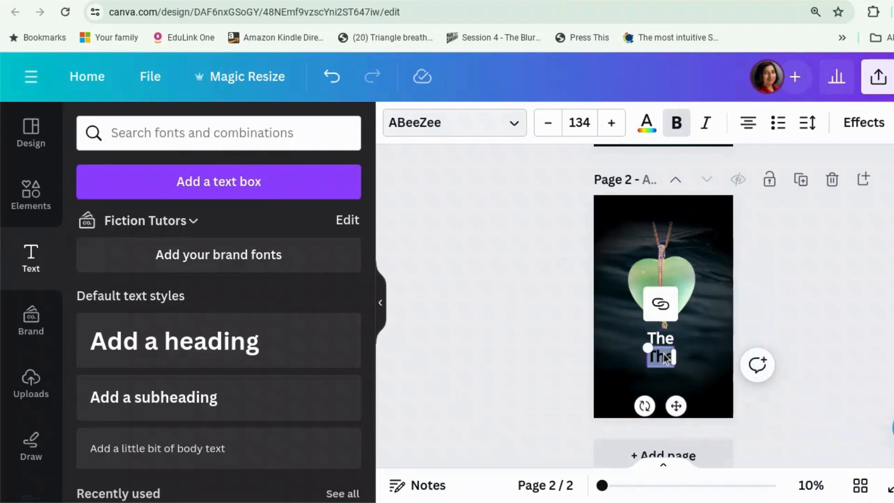
{"action": "type", "text": "improba"}
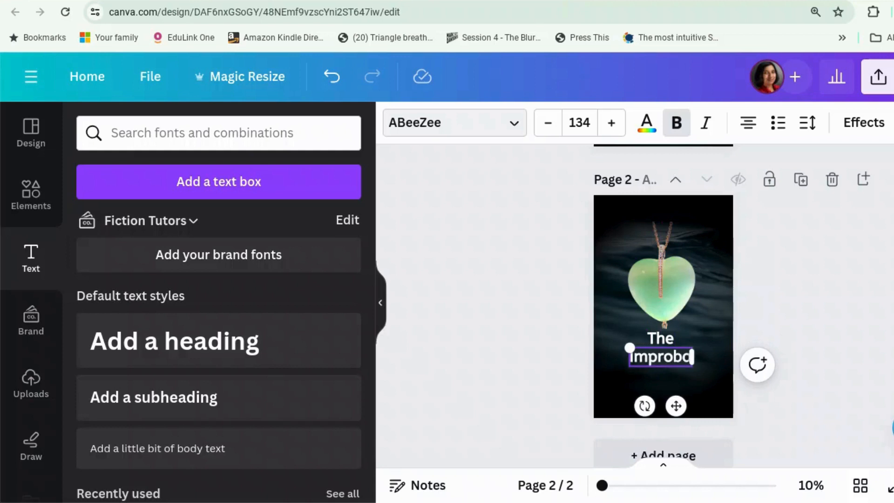
{"action": "type", "text": "lly"}
{"action": "key", "text": "BackSpace"}
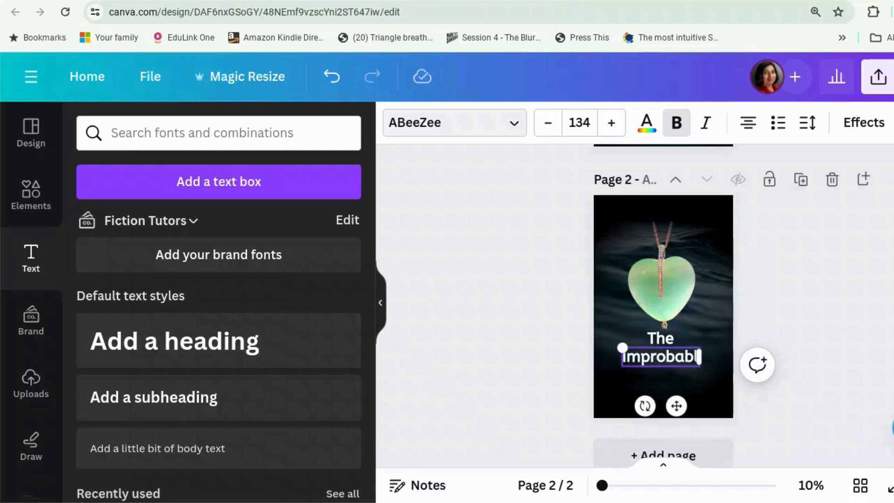
{"action": "type", "text": "e"}
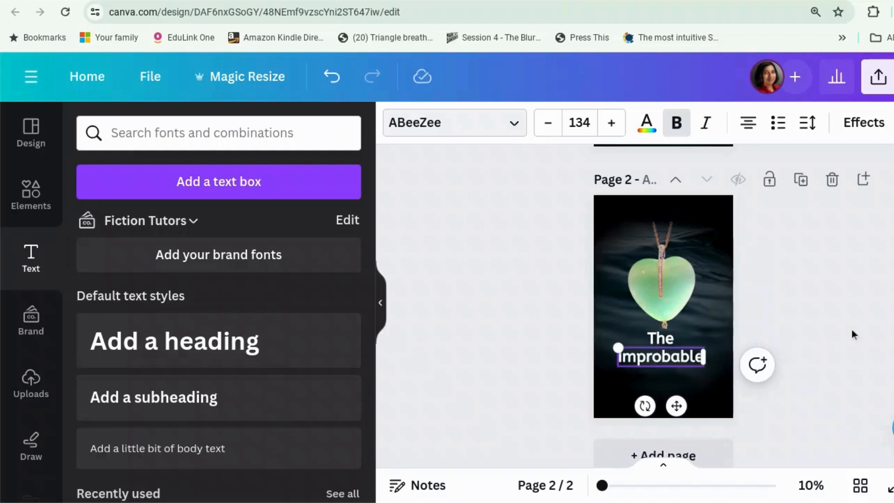
{"action": "left_click", "coordinate": [851, 329]}
Duplicate the "Improbable" line, place the copy directly beneath it and change its text to "Three".
{"action": "left_click", "coordinate": [698, 362]}
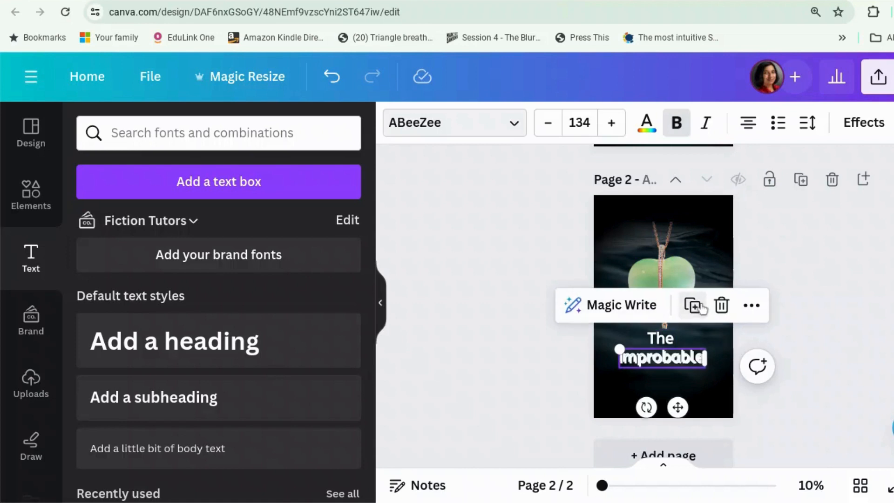
{"action": "left_click_drag", "start_coordinate": [678, 407], "coordinate": [674, 419]}
{"action": "double_click", "coordinate": [661, 376]}
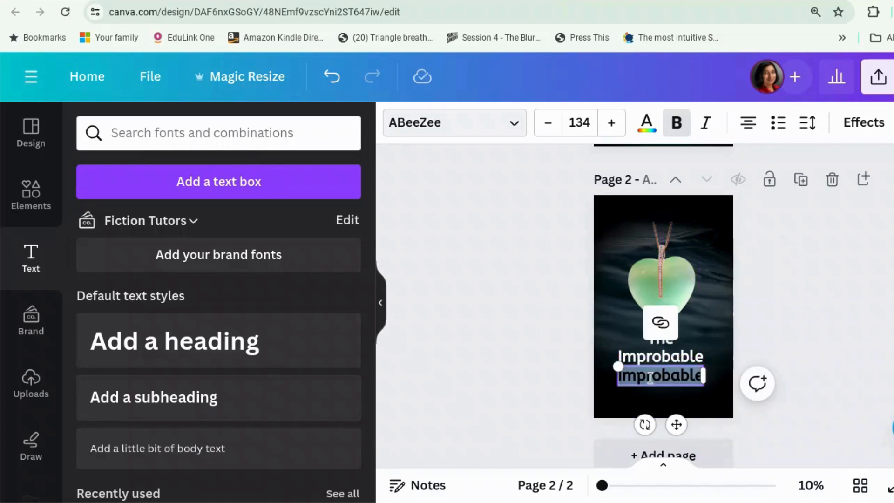
{"action": "type", "text": "Three"}
{"action": "left_click", "coordinate": [873, 368]}
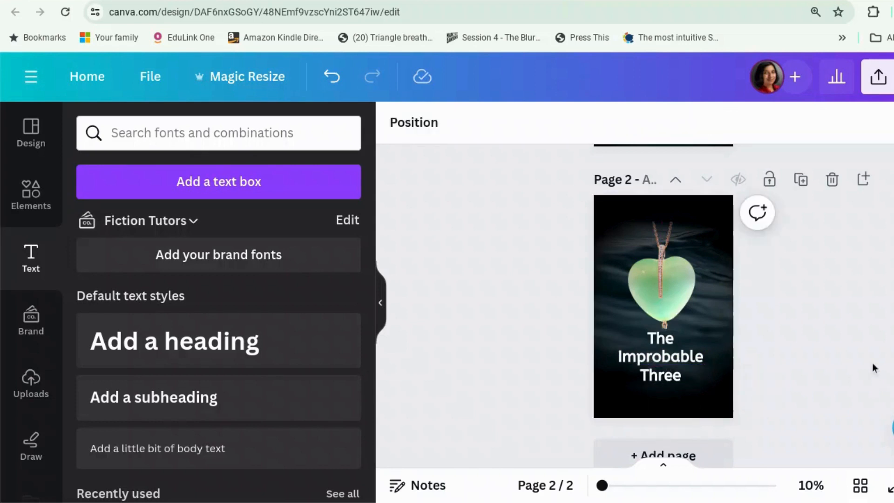
Convert the three title lines "The", "Improbable" and "Three" to uppercase together.
{"action": "left_click", "coordinate": [662, 341]}
{"action": "left_click", "coordinate": [661, 357], "text": "shift"}
{"action": "left_click", "coordinate": [660, 375], "text": "shift"}
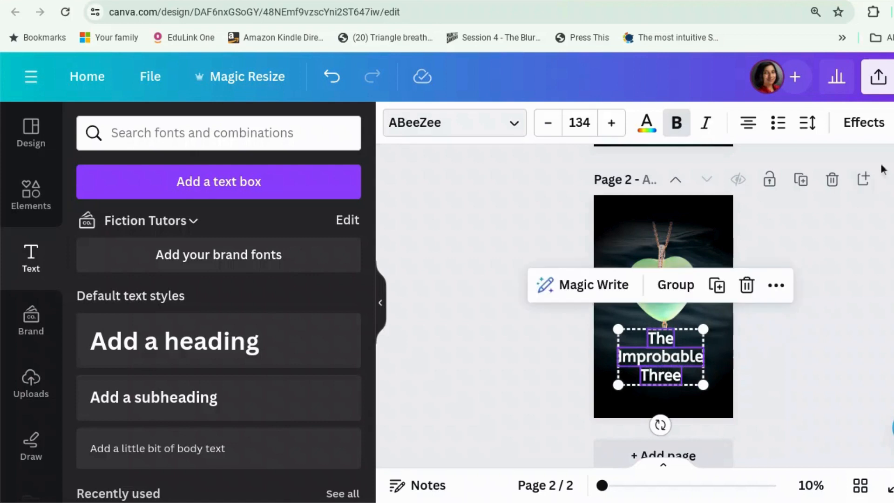
{"action": "left_click", "coordinate": [893, 122]}
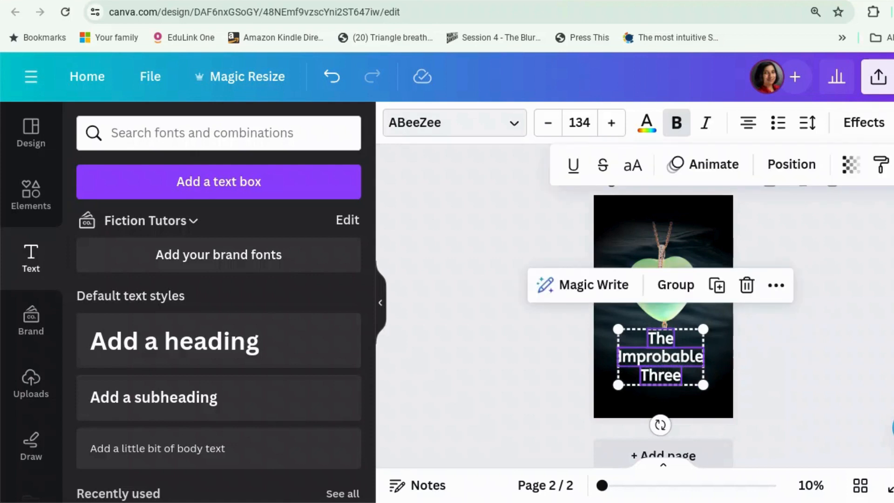
{"action": "left_click", "coordinate": [635, 165]}
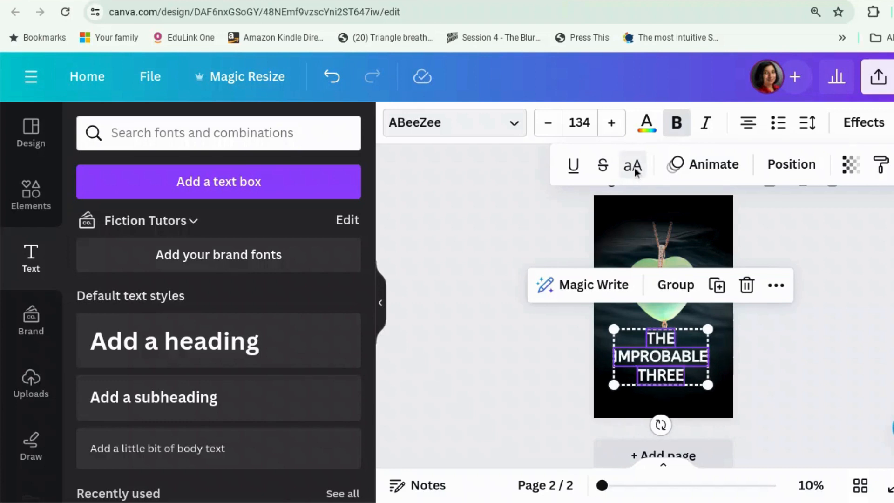
{"action": "left_click", "coordinate": [789, 360]}
Enlarge all three title lines together to font size 165 and centre them on the page just below the heart pendant.
{"action": "left_click", "coordinate": [687, 369]}
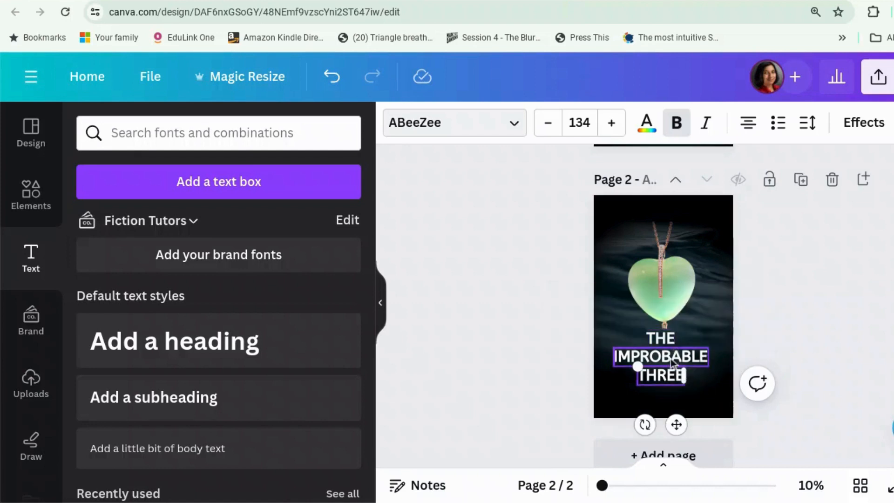
{"action": "left_click", "coordinate": [672, 341]}
{"action": "left_click", "coordinate": [672, 384], "text": "shift"}
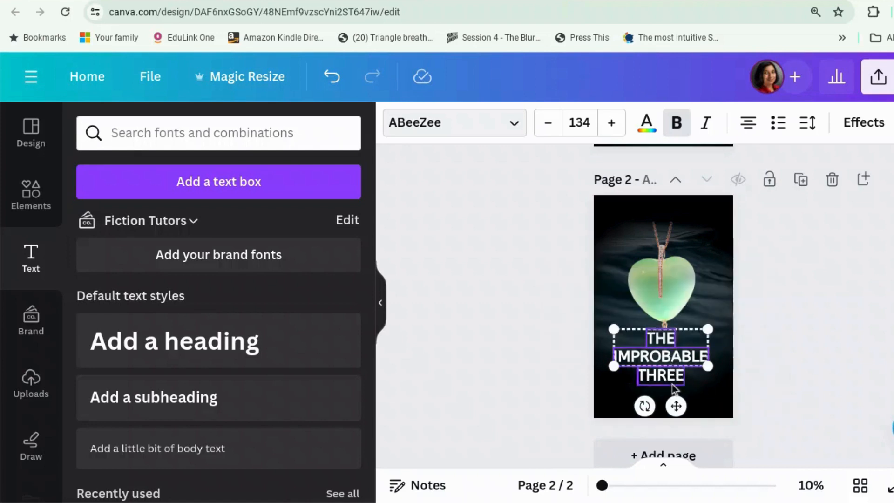
{"action": "mouse_move", "coordinate": [613, 385]}
{"action": "left_mouse_down"}
{"action": "mouse_move", "coordinate": [604, 405]}
{"action": "mouse_move", "coordinate": [614, 401]}
{"action": "left_mouse_up"}
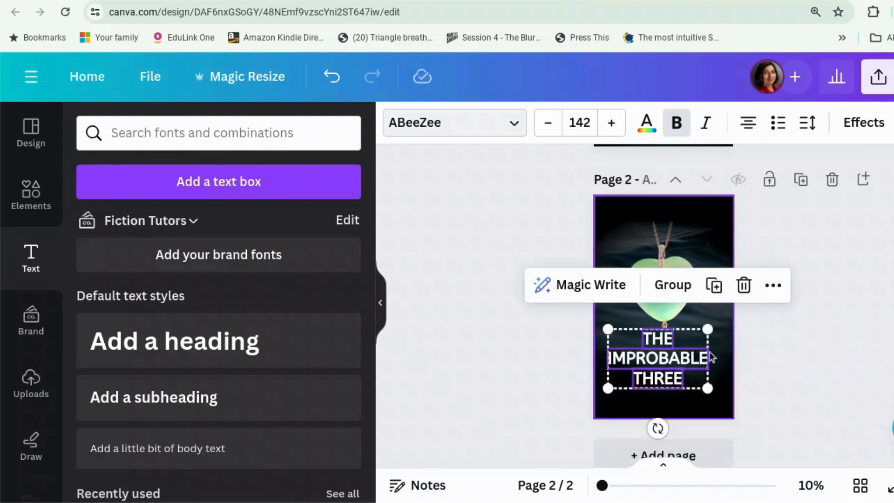
{"action": "left_click_drag", "start_coordinate": [709, 329], "coordinate": [719, 322]}
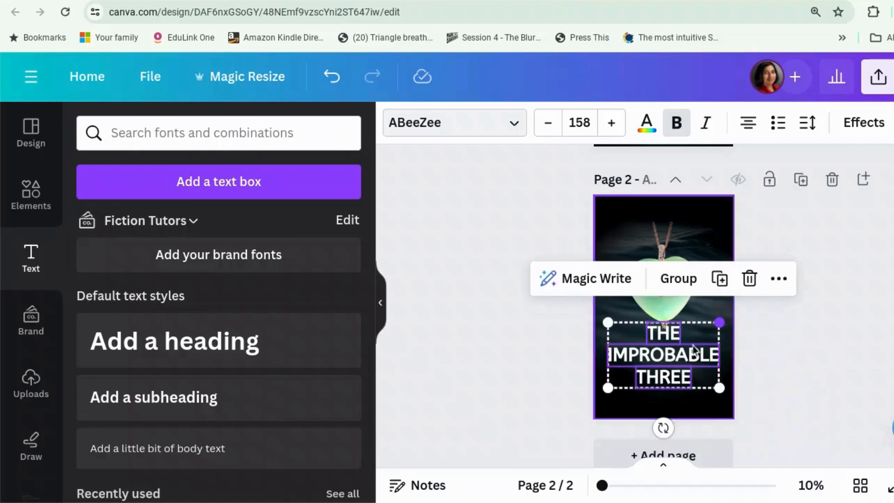
{"action": "left_click_drag", "start_coordinate": [609, 322], "coordinate": [604, 321]}
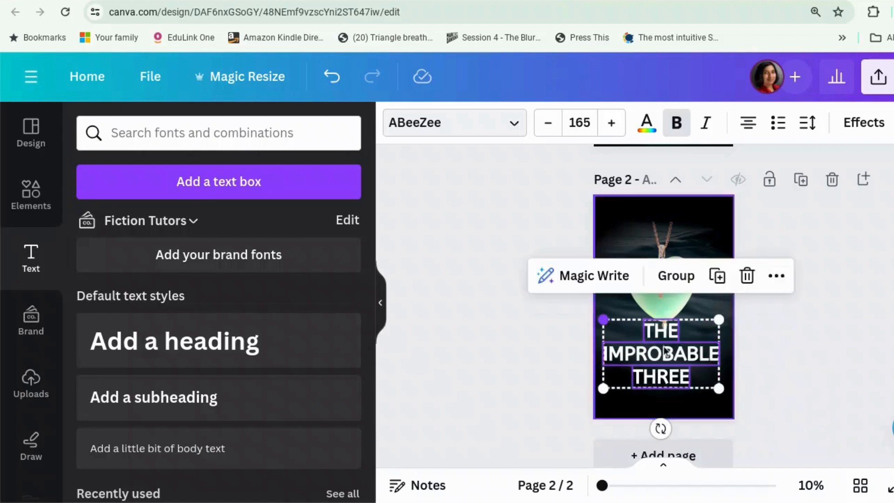
{"action": "left_click_drag", "start_coordinate": [720, 320], "coordinate": [722, 320]}
{"action": "left_click_drag", "start_coordinate": [677, 359], "coordinate": [678, 360]}
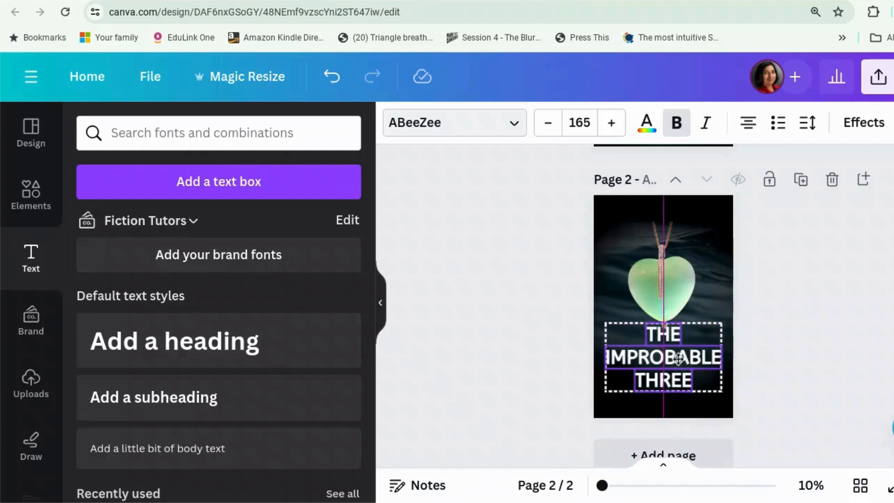
{"action": "left_click_drag", "start_coordinate": [678, 359], "coordinate": [678, 359]}
{"action": "left_click", "coordinate": [838, 366]}
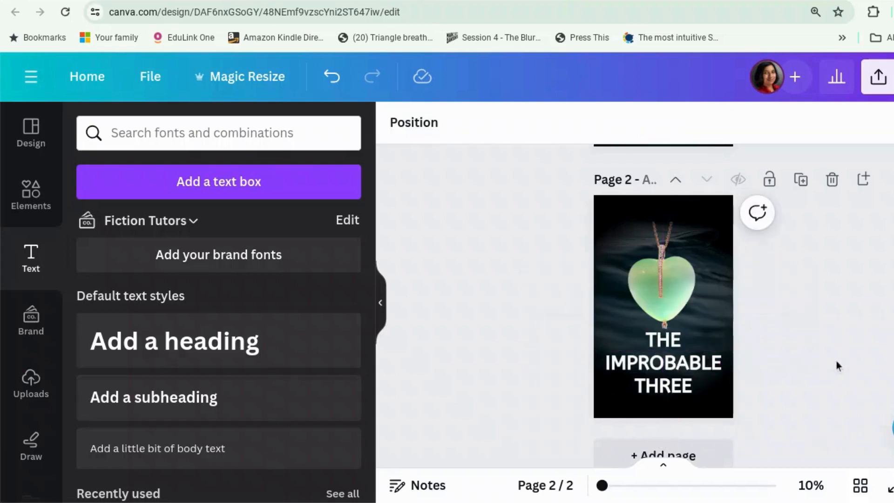
Reduce "THE" to font size 130, centre it under the pendant and move "IMPROBABLE" up close beneath it.
{"action": "left_click", "coordinate": [669, 342]}
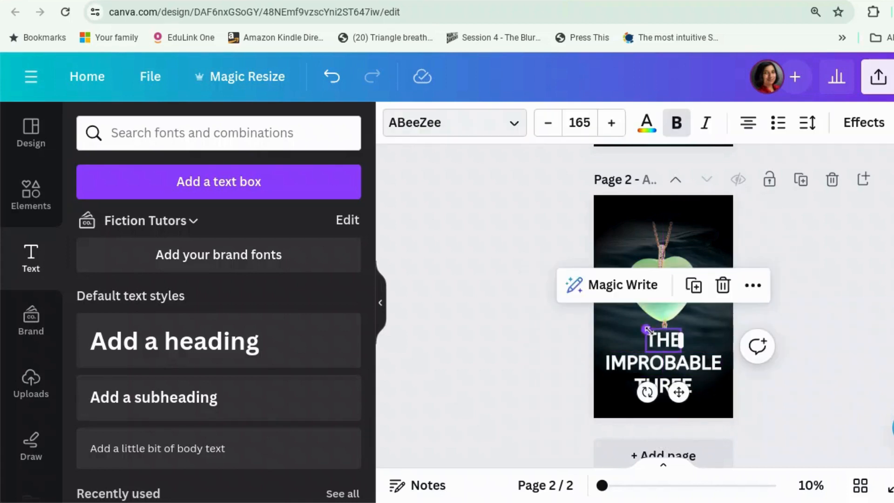
{"action": "left_click_drag", "start_coordinate": [647, 330], "coordinate": [655, 334]}
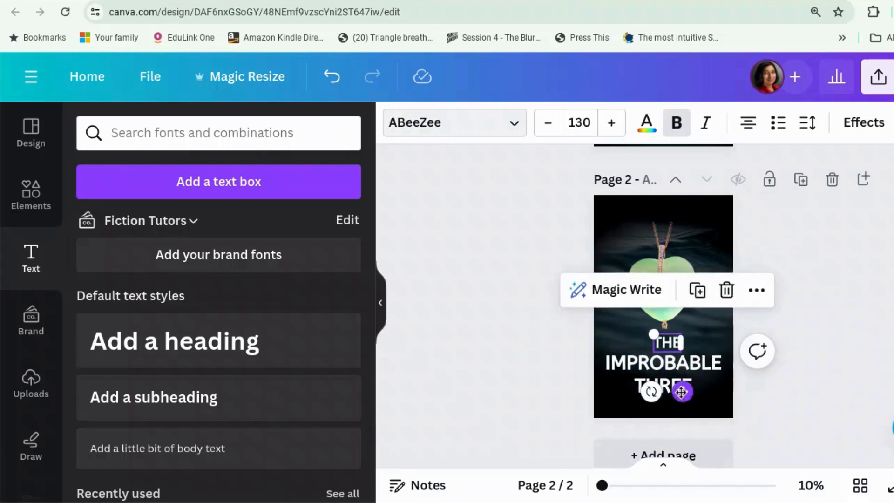
{"action": "left_click_drag", "start_coordinate": [683, 389], "coordinate": [686, 358]}
{"action": "left_click", "coordinate": [689, 368]}
Enlarge "THREE" to font size 326 and centre it beneath "IMPROBABLE" at roughly the same width.
{"action": "left_click", "coordinate": [676, 387]}
{"action": "left_click_drag", "start_coordinate": [632, 374], "coordinate": [606, 362]}
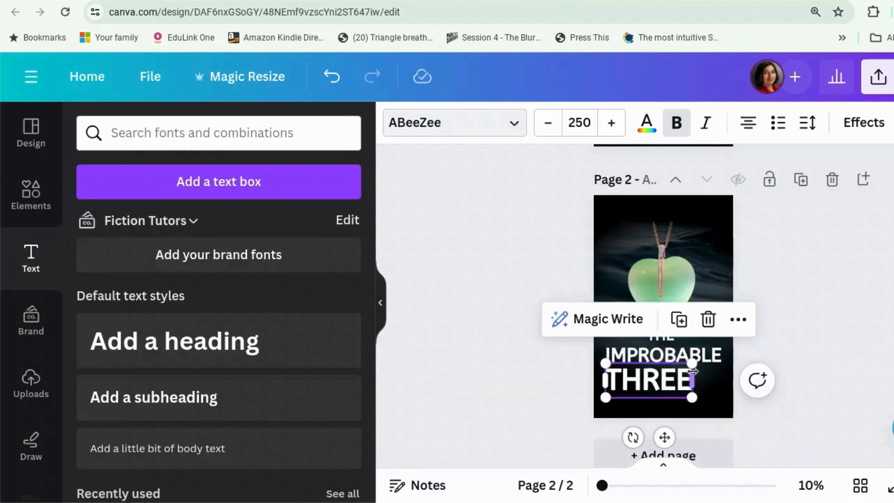
{"action": "mouse_move", "coordinate": [693, 374]}
{"action": "left_mouse_down"}
{"action": "mouse_move", "coordinate": [714, 375]}
{"action": "mouse_move", "coordinate": [690, 387]}
{"action": "left_mouse_up"}
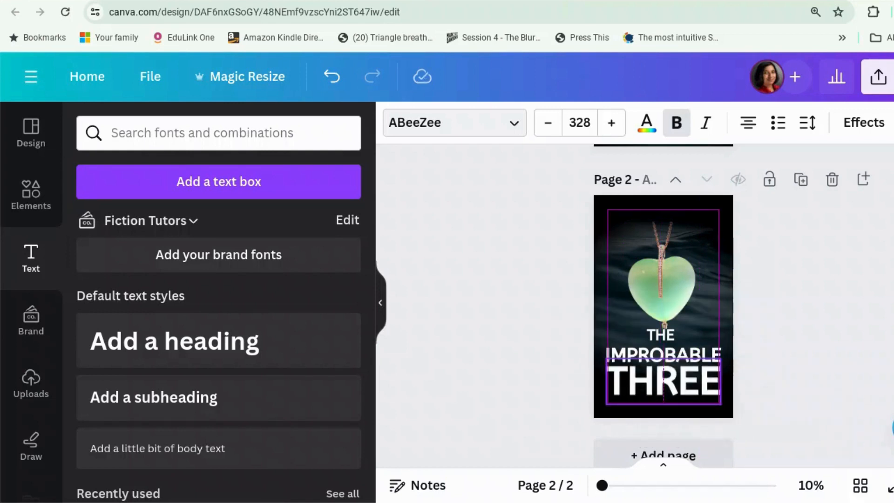
{"action": "left_click_drag", "start_coordinate": [690, 388], "coordinate": [690, 388]}
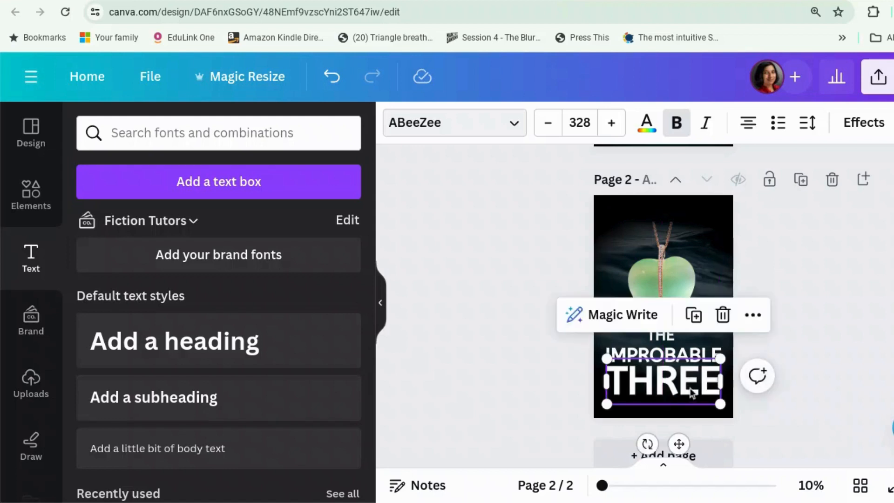
{"action": "left_click", "coordinate": [549, 124]}
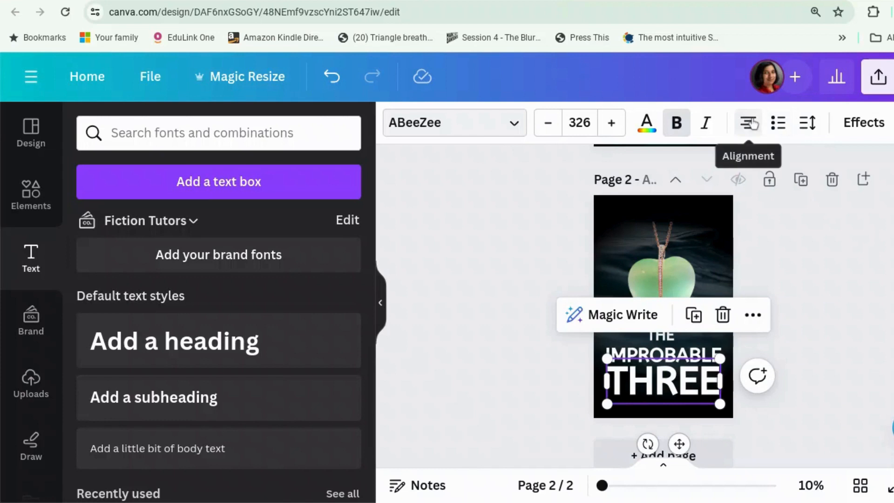
Widen the letter spacing of "THREE" slightly so it matches the width of "IMPROBABLE".
{"action": "left_click", "coordinate": [809, 124]}
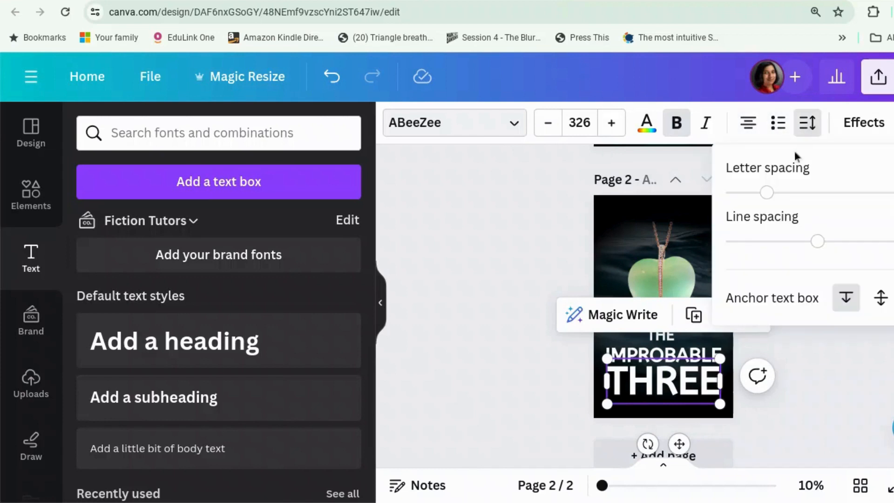
{"action": "left_click_drag", "start_coordinate": [769, 192], "coordinate": [771, 192]}
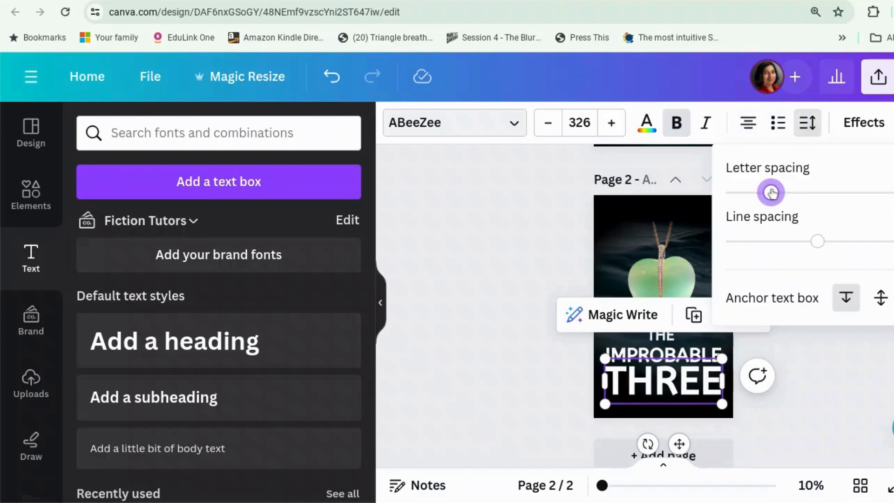
{"action": "left_click", "coordinate": [547, 237]}
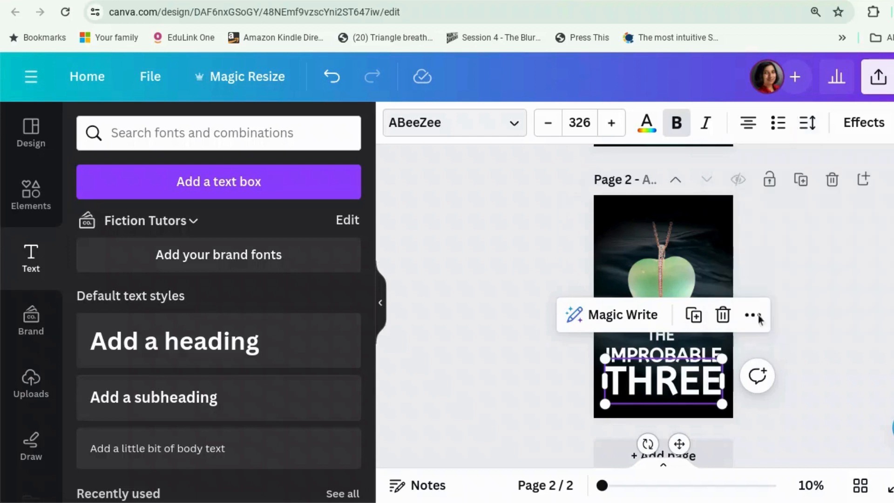
{"action": "left_click", "coordinate": [854, 325]}
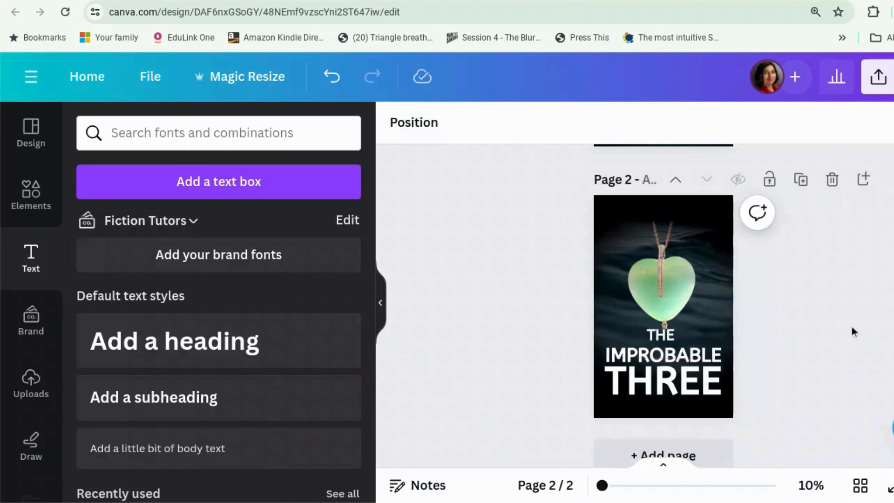
Nudge "THE" down slightly, closer to "IMPROBABLE" and clear of the pendant tip.
{"action": "left_click", "coordinate": [671, 336]}
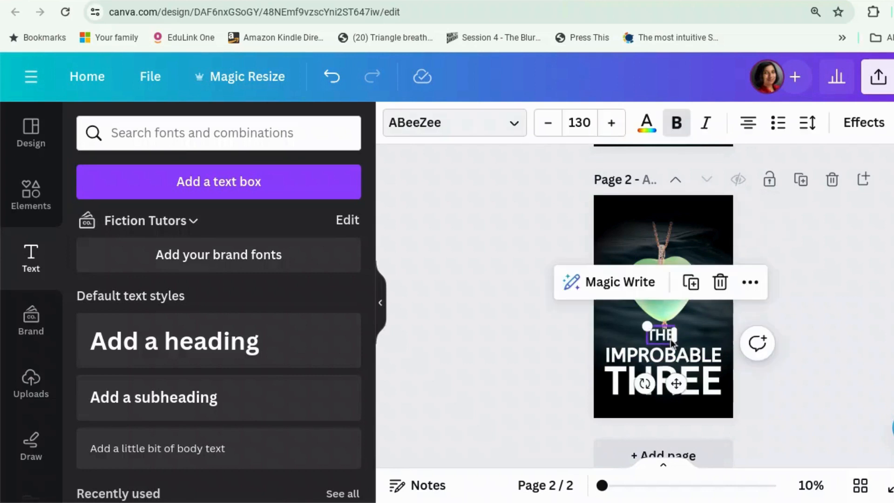
{"action": "left_click_drag", "start_coordinate": [670, 340], "coordinate": [669, 343]}
{"action": "left_click", "coordinate": [833, 341]}
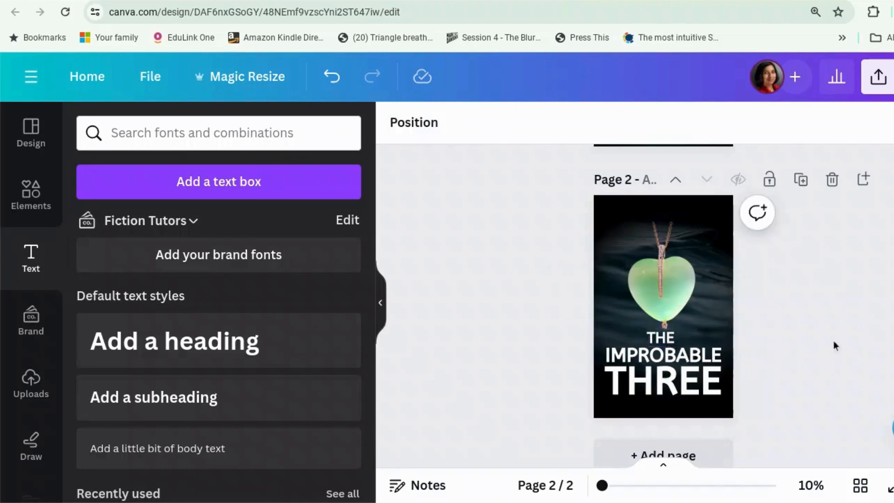
Group the three title lines "THE", "IMPROBABLE" and "THREE" together.
{"action": "left_click", "coordinate": [685, 390]}
{"action": "key", "text": "Escape"}
{"action": "left_click", "coordinate": [665, 342]}
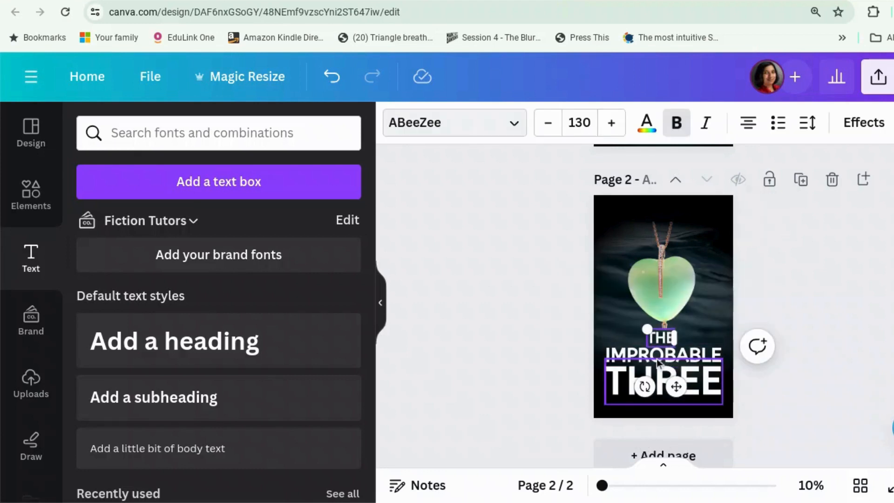
{"action": "left_click", "coordinate": [666, 354], "text": "shift"}
{"action": "left_click", "coordinate": [666, 386], "text": "shift"}
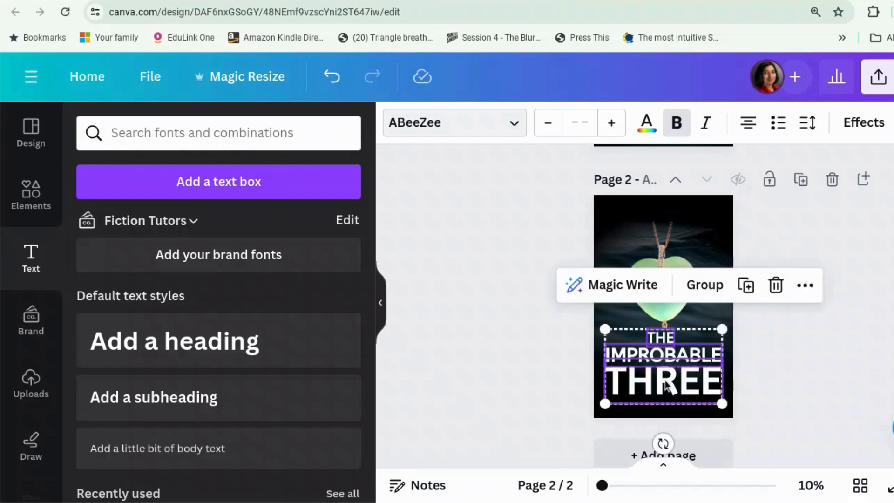
{"action": "left_click", "coordinate": [679, 284]}
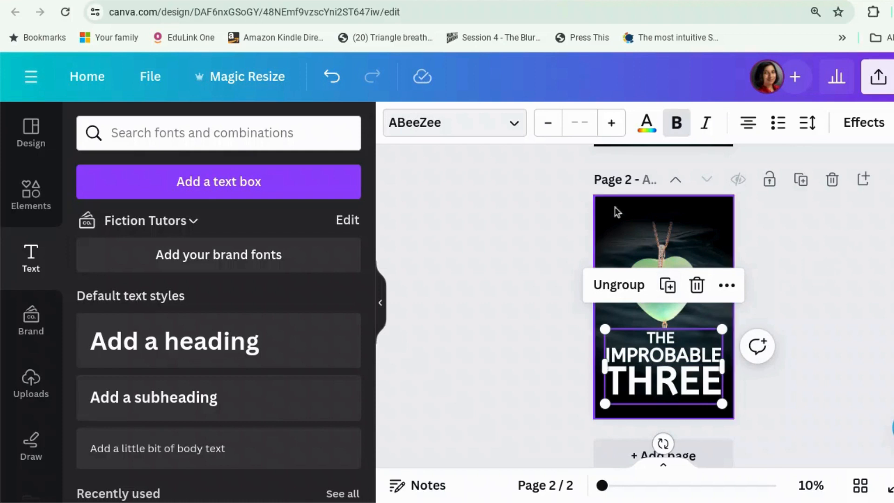
Recolour the grouped title with the bright green from the document colours.
{"action": "left_click", "coordinate": [646, 127]}
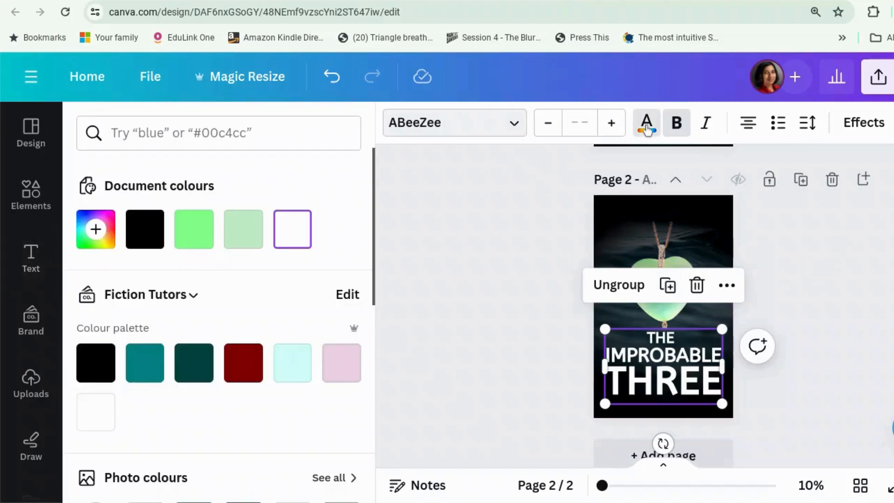
{"action": "left_click", "coordinate": [189, 238]}
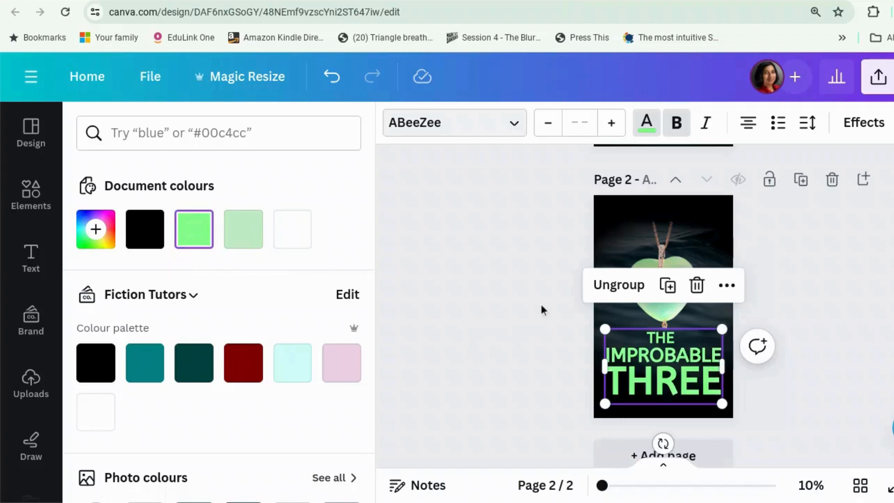
{"action": "left_click", "coordinate": [472, 276]}
{"action": "left_click", "coordinate": [861, 332]}
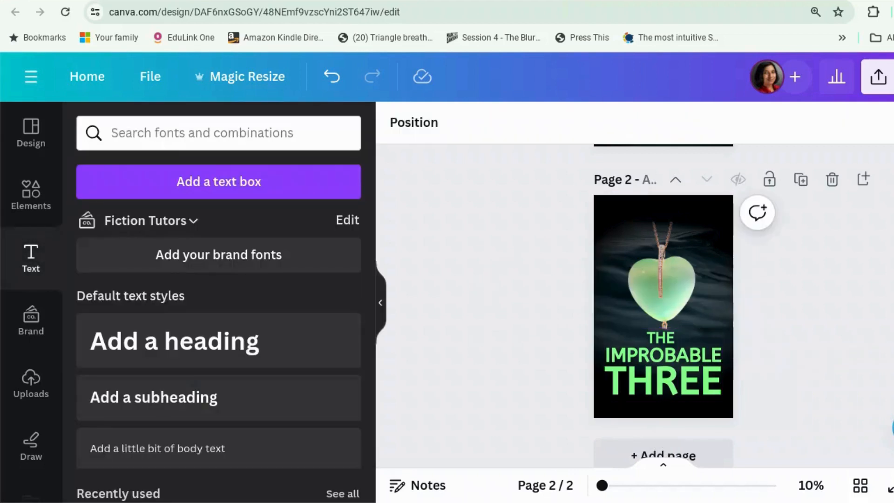
Copy the author name text from the finished cover on page 1.
{"action": "scroll", "coordinate": [835, 315], "scroll_direction": "up", "scroll_amount": 3}
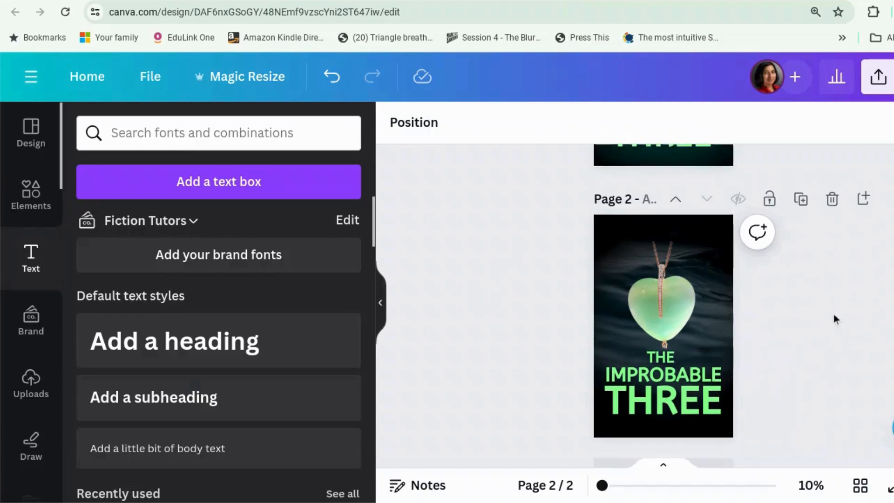
{"action": "scroll", "coordinate": [835, 320], "scroll_direction": "up", "scroll_amount": 1}
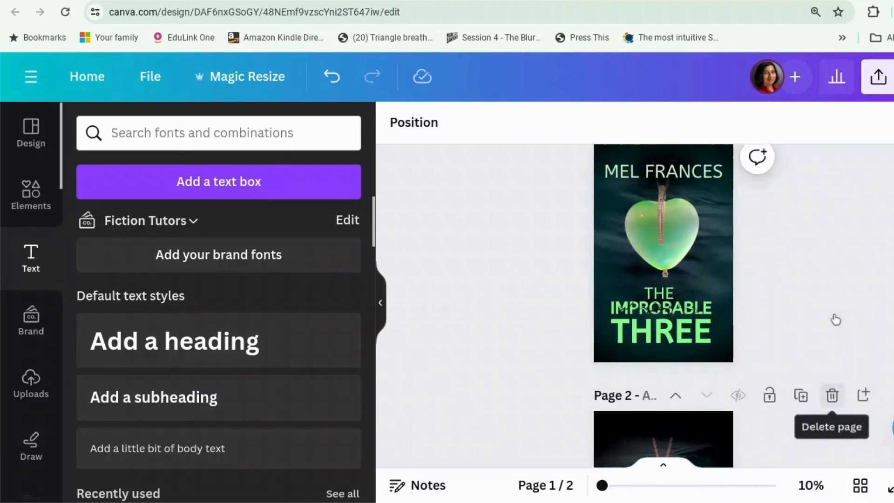
{"action": "scroll", "coordinate": [836, 316], "scroll_direction": "down", "scroll_amount": 1}
{"action": "scroll", "coordinate": [836, 311], "scroll_direction": "up", "scroll_amount": 1}
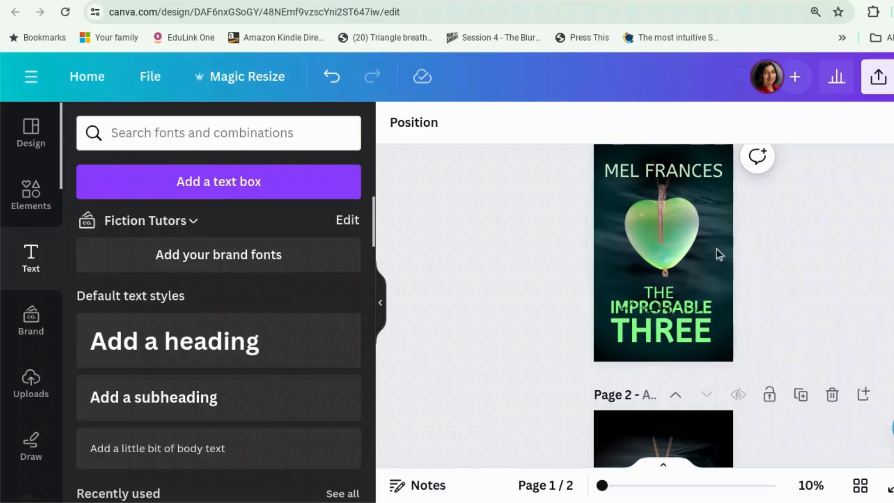
{"action": "left_click", "coordinate": [692, 171]}
{"action": "right_click", "coordinate": [692, 170]}
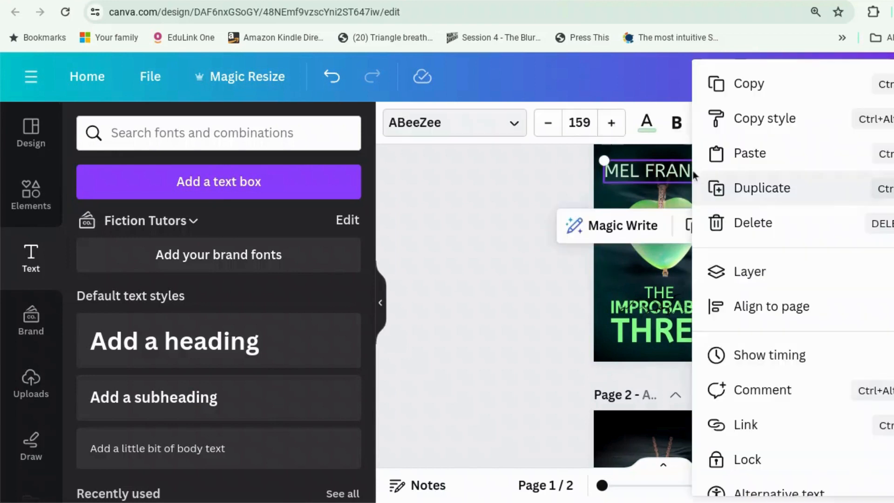
{"action": "left_click", "coordinate": [742, 83]}
{"action": "left_click", "coordinate": [885, 302]}
Paste the copied author name onto the page 2 cover above the heart pendant.
{"action": "scroll", "coordinate": [856, 348], "scroll_direction": "down", "scroll_amount": 2}
{"action": "scroll", "coordinate": [856, 349], "scroll_direction": "down", "scroll_amount": 1}
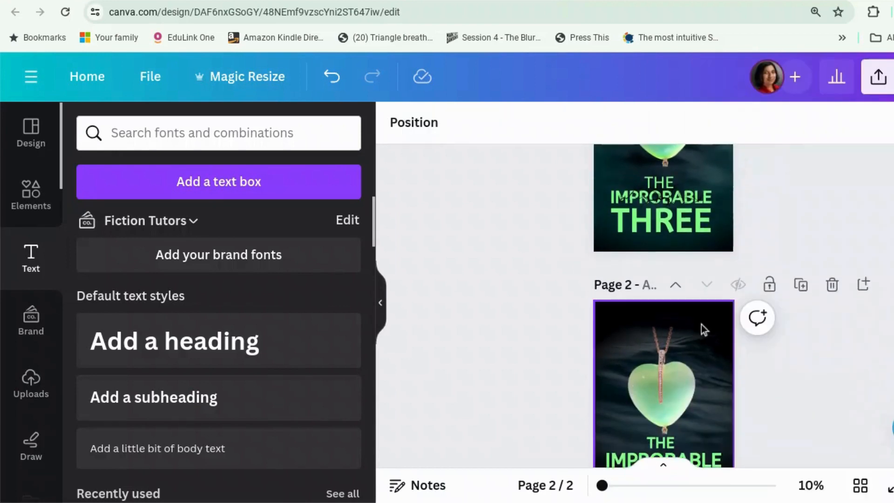
{"action": "left_click", "coordinate": [671, 329]}
{"action": "right_click", "coordinate": [670, 331]}
{"action": "left_click", "coordinate": [729, 156]}
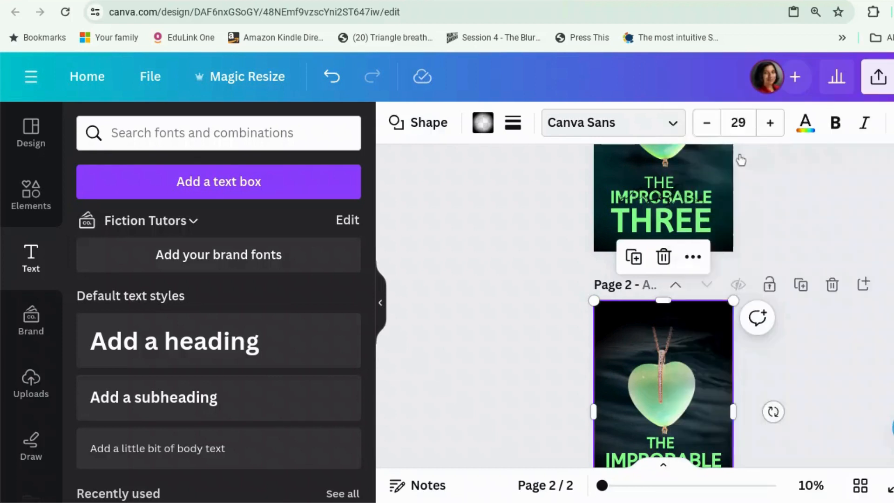
{"action": "left_click", "coordinate": [845, 395]}
Move the author name on page 2 slightly higher, towards the cover's upper edge.
{"action": "scroll", "coordinate": [845, 395], "scroll_direction": "down", "scroll_amount": 2}
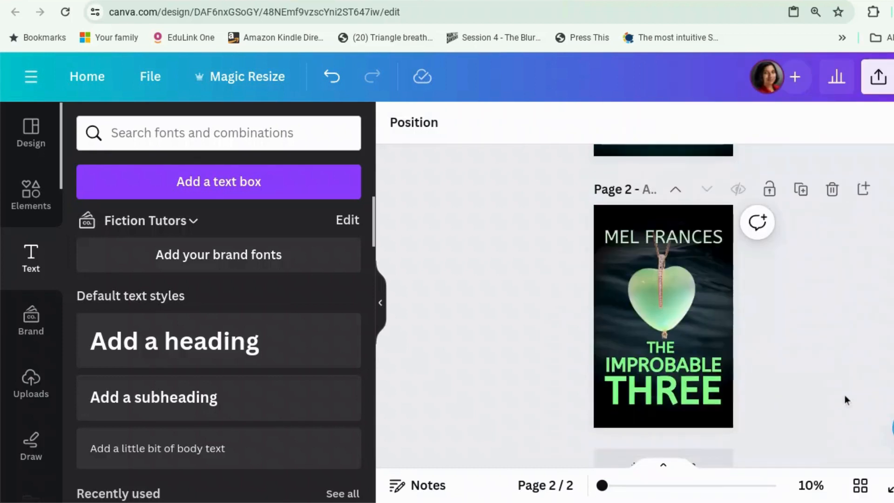
{"action": "left_click", "coordinate": [682, 239]}
{"action": "left_click_drag", "start_coordinate": [682, 239], "coordinate": [680, 234]}
{"action": "left_click", "coordinate": [835, 289]}
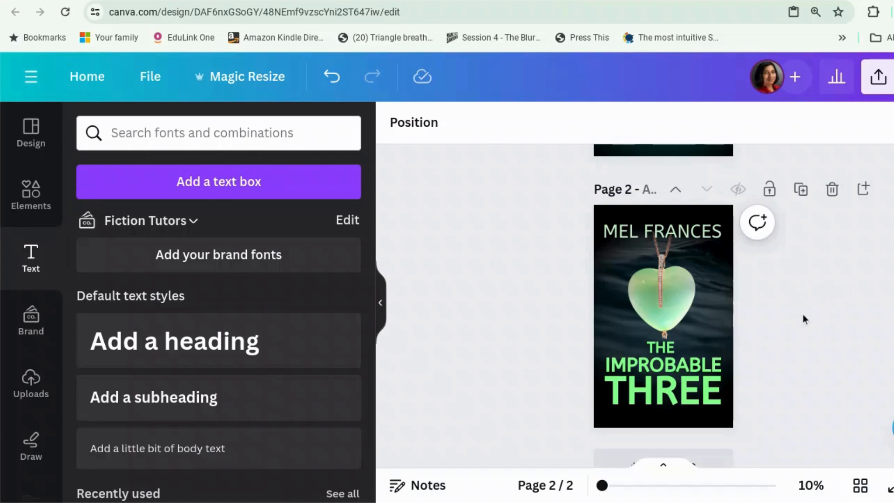
Switch to the reference author's book page, examine how names and titles are styled on the covers, and return to Canva.
{"action": "key", "text": "ctrl+Tab"}
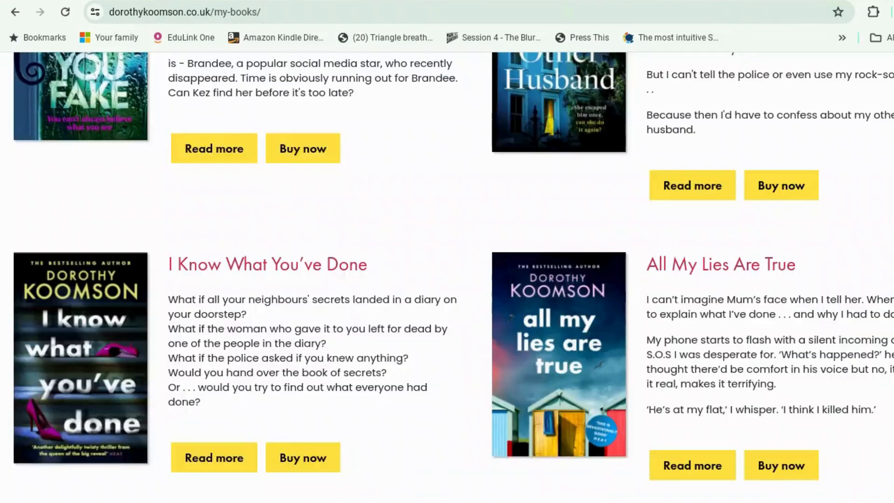
{"action": "scroll", "coordinate": [666, 203], "scroll_direction": "up", "scroll_amount": 3}
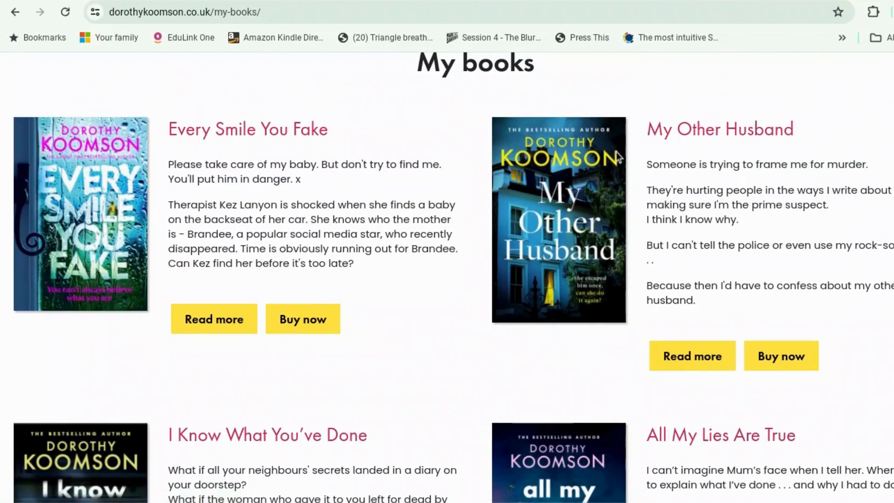
{"action": "scroll", "coordinate": [88, 354], "scroll_direction": "down", "scroll_amount": 2}
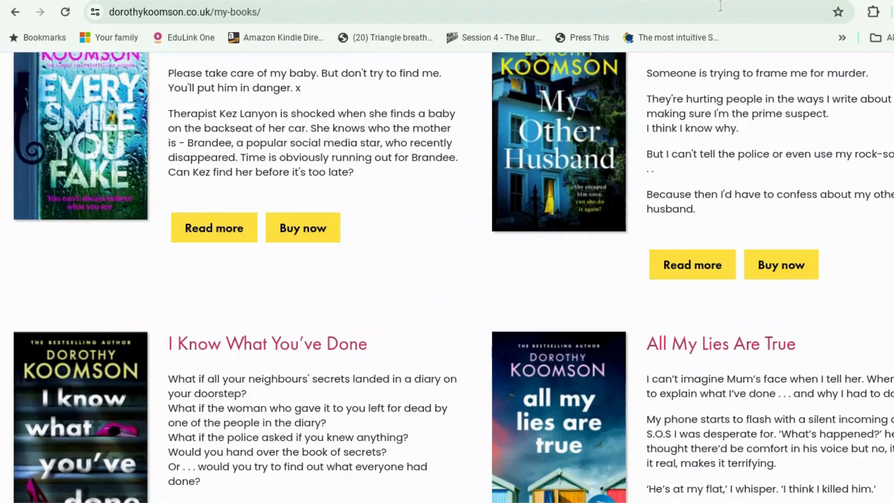
{"action": "left_click", "coordinate": [470, 1]}
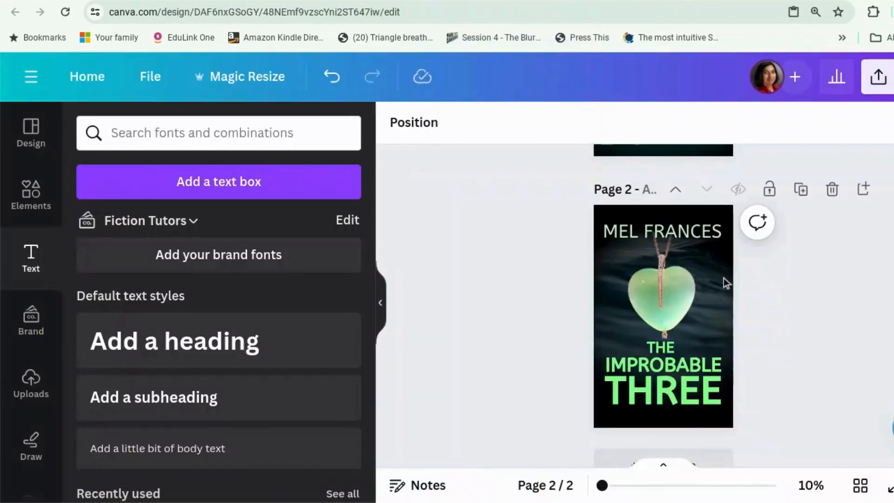
Add the black crack graphic from the recently used elements to page 2.
{"action": "scroll", "coordinate": [820, 314], "scroll_direction": "down", "scroll_amount": 1}
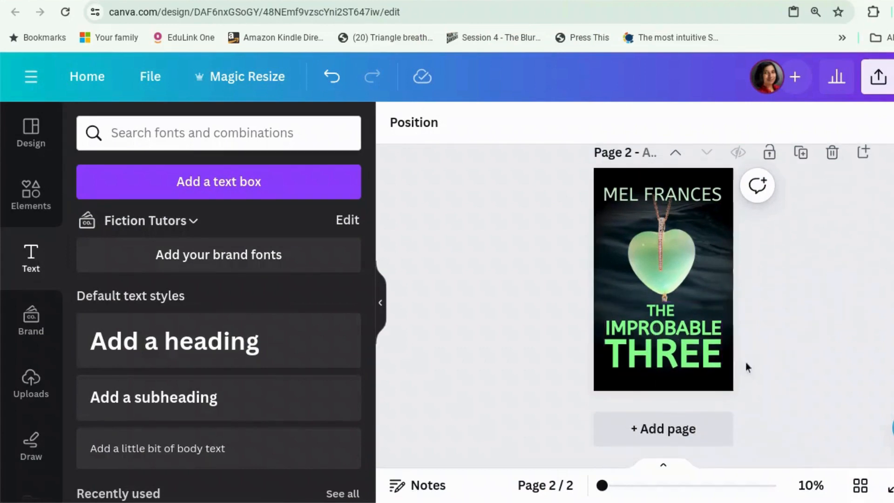
{"action": "left_click", "coordinate": [42, 206]}
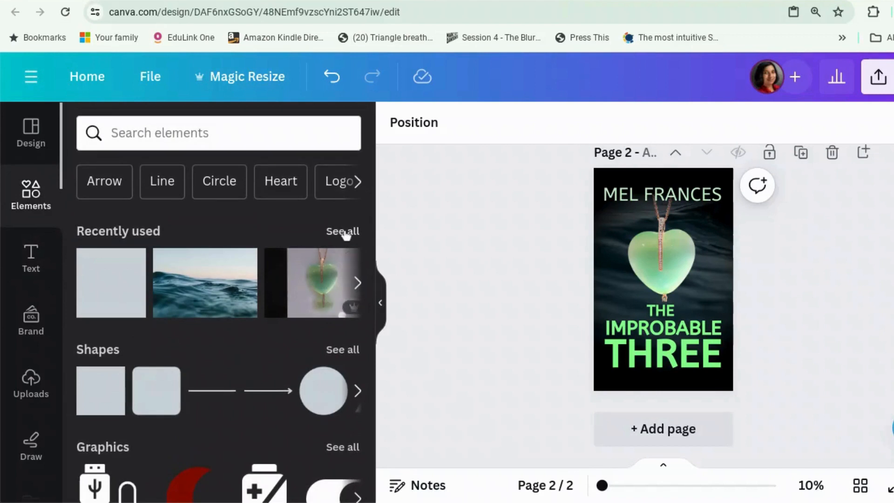
{"action": "left_click", "coordinate": [344, 233]}
{"action": "scroll", "coordinate": [279, 287], "scroll_direction": "down", "scroll_amount": 2}
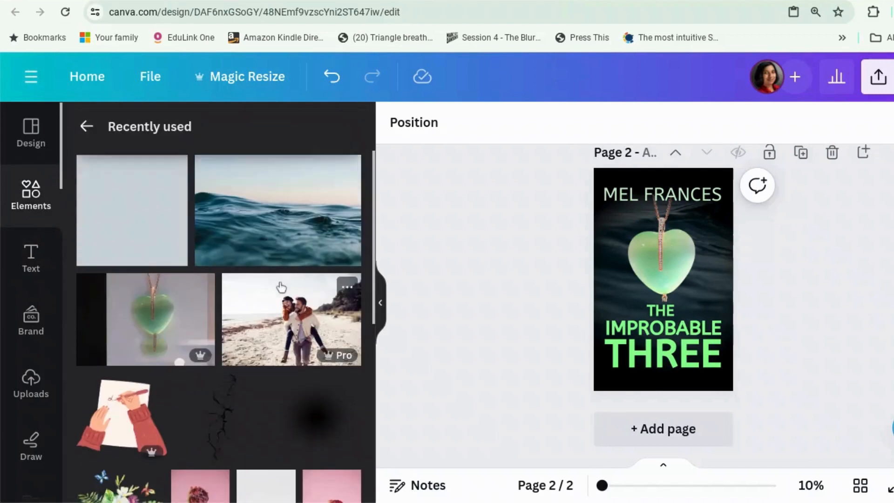
{"action": "scroll", "coordinate": [280, 287], "scroll_direction": "down", "scroll_amount": 3}
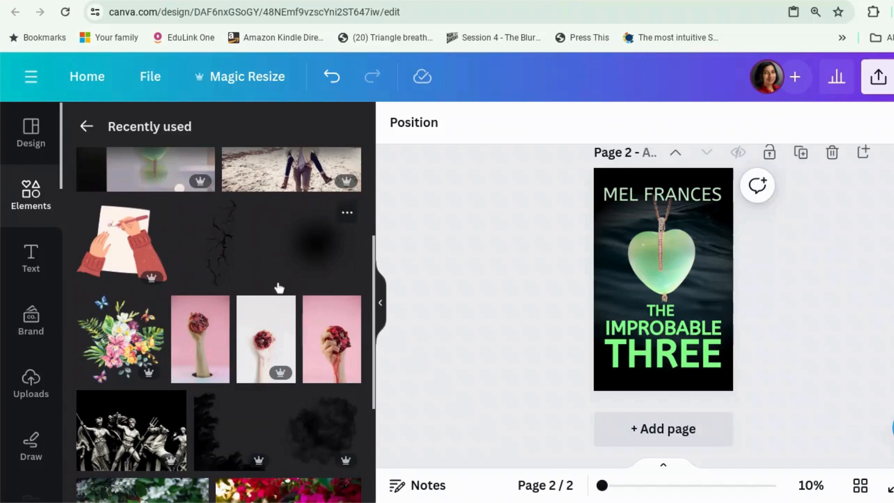
{"action": "left_click", "coordinate": [224, 257]}
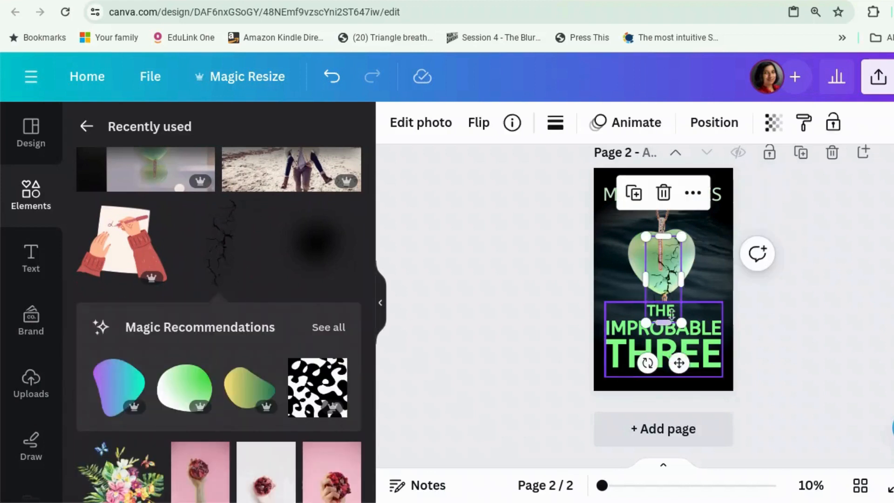
Rotate the crack graphic to lie horizontally and place it over "IMPROBABLE" in the page 2 title.
{"action": "left_click_drag", "start_coordinate": [647, 363], "coordinate": [562, 276]}
{"action": "key", "text": "ctrl+z"}
{"action": "scroll", "coordinate": [681, 406], "scroll_direction": "down", "scroll_amount": 3}
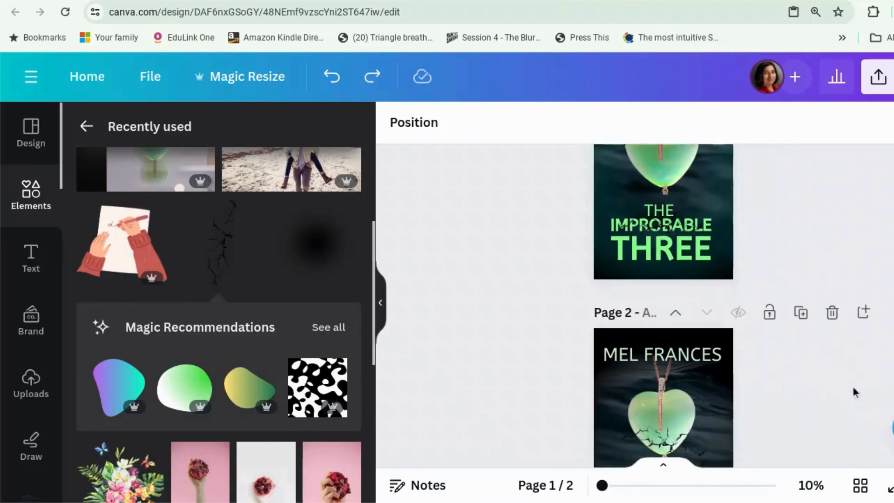
{"action": "left_click_drag", "start_coordinate": [681, 406], "coordinate": [678, 448]}
{"action": "scroll", "coordinate": [856, 377], "scroll_direction": "down", "scroll_amount": 2}
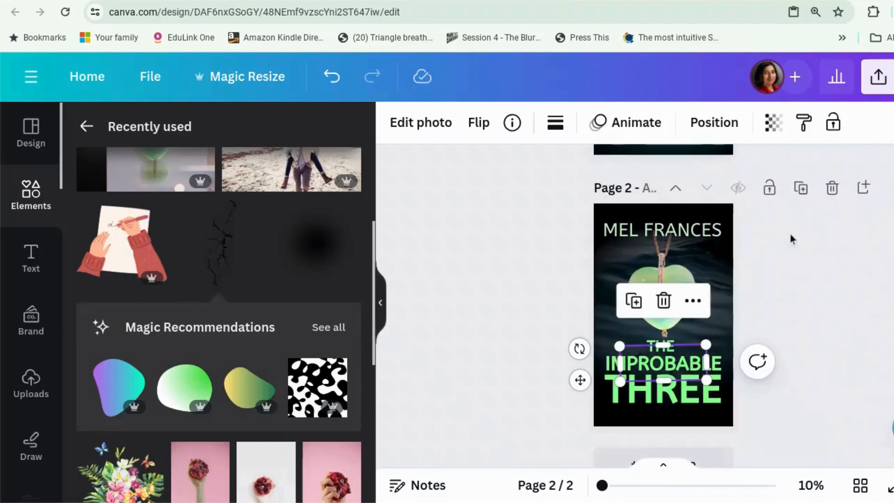
Bring the crack graphic forward in the layer order, directly above the title group.
{"action": "left_click", "coordinate": [715, 123]}
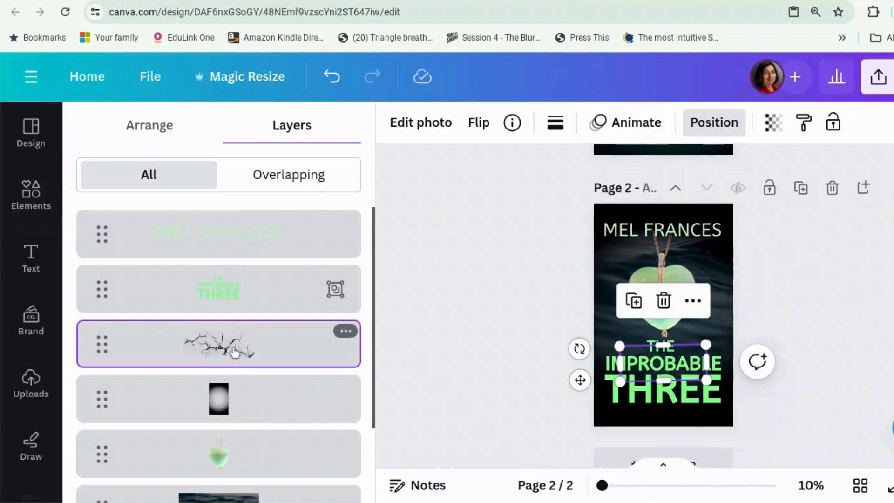
{"action": "left_click_drag", "start_coordinate": [232, 349], "coordinate": [229, 279]}
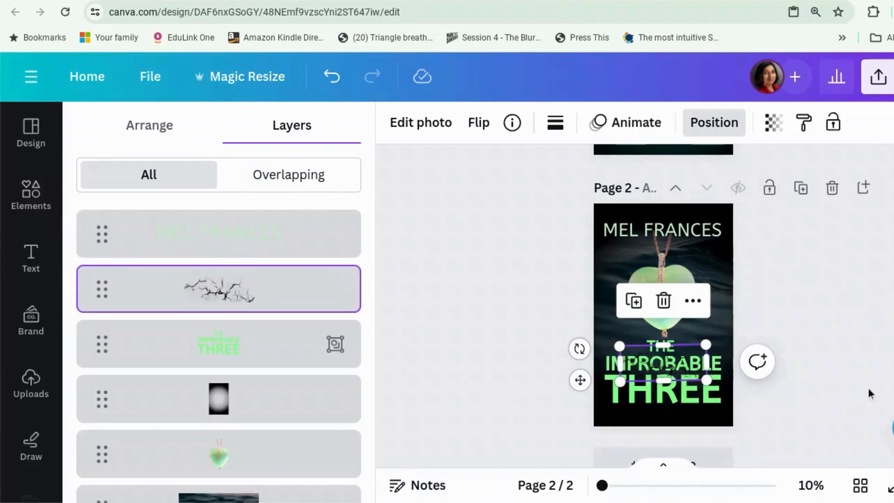
Stretch the crack graphic on both sides to about the width of the title and tilt it slightly counterclockwise.
{"action": "left_click_drag", "start_coordinate": [706, 363], "coordinate": [724, 362]}
{"action": "left_click_drag", "start_coordinate": [620, 363], "coordinate": [604, 366]}
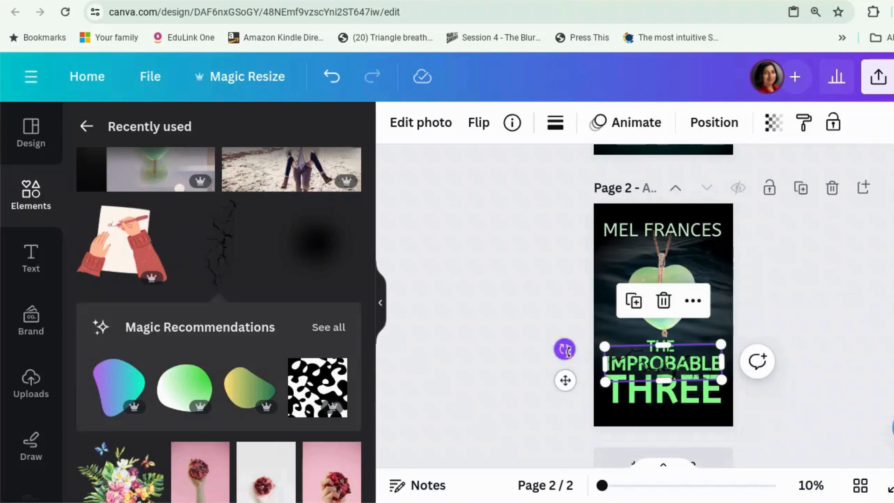
{"action": "left_click_drag", "start_coordinate": [565, 350], "coordinate": [595, 376]}
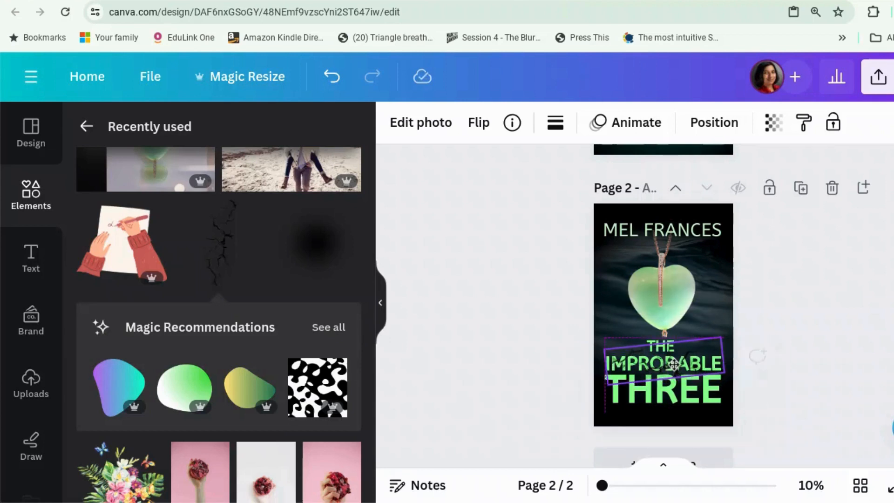
Reposition the crack graphic over "IMPROBABLE" on page 2 and reduce its height slightly from its upper edge.
{"action": "left_click_drag", "start_coordinate": [674, 366], "coordinate": [669, 376]}
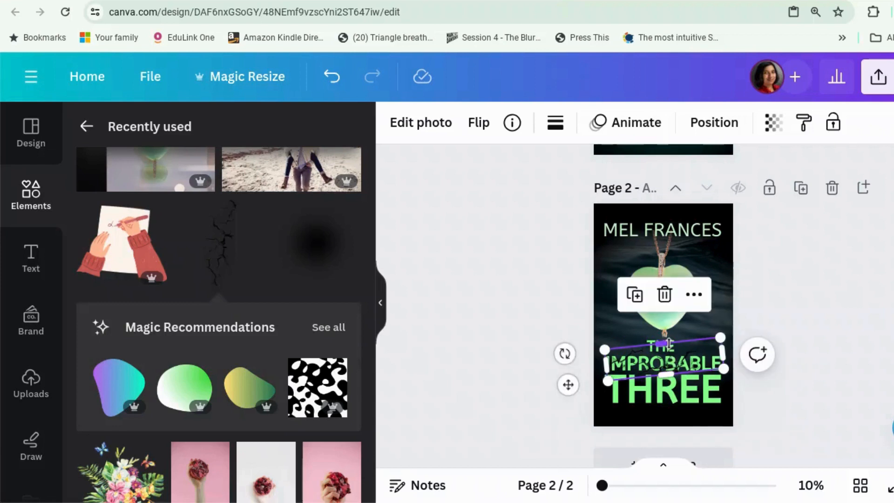
{"action": "left_click_drag", "start_coordinate": [667, 345], "coordinate": [669, 353]}
{"action": "left_click", "coordinate": [808, 347]}
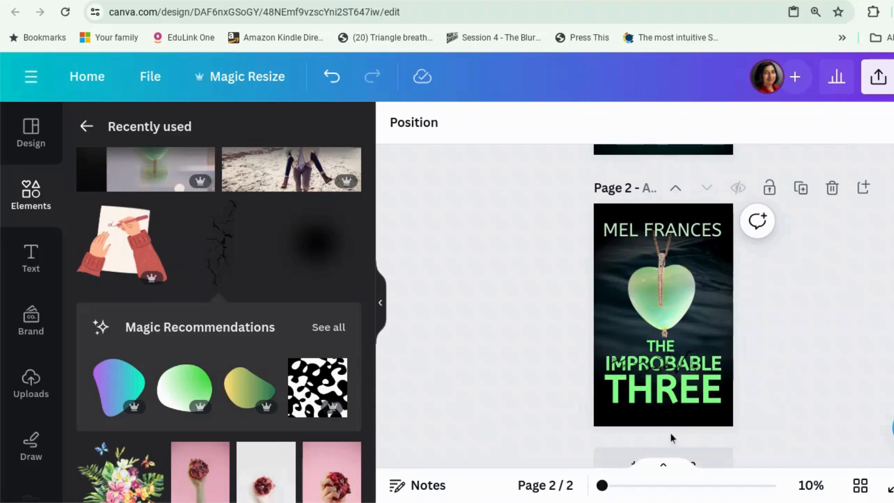
Add the recently used blurred black spot to page 2 and place it over the top of the pendant chain near the author name.
{"action": "scroll", "coordinate": [672, 437], "scroll_direction": "down", "scroll_amount": 1}
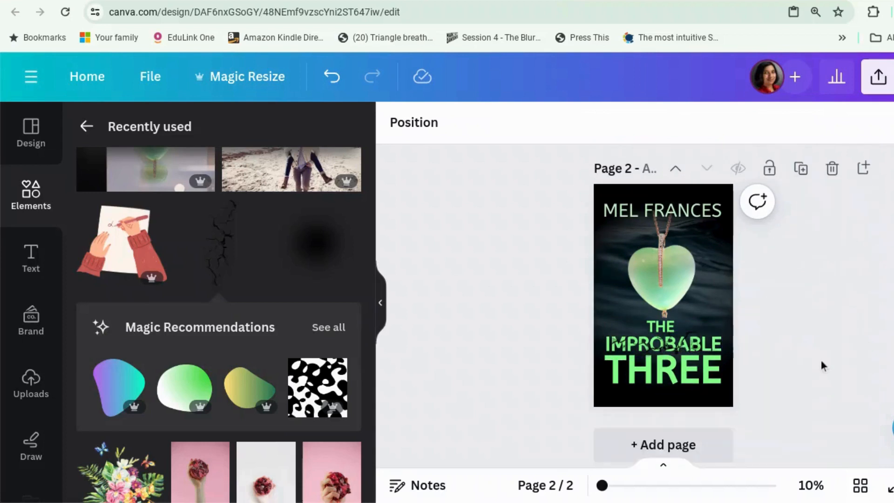
{"action": "scroll", "coordinate": [820, 360], "scroll_direction": "up", "scroll_amount": 5}
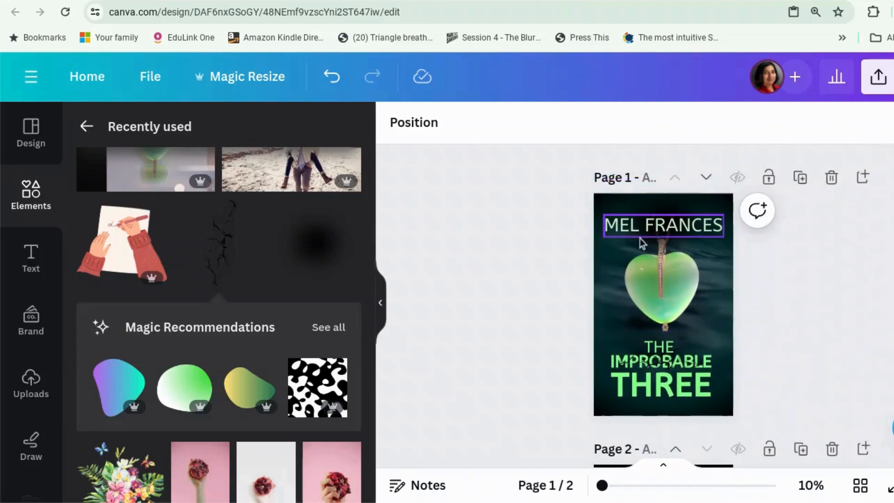
{"action": "scroll", "coordinate": [863, 321], "scroll_direction": "down", "scroll_amount": 5}
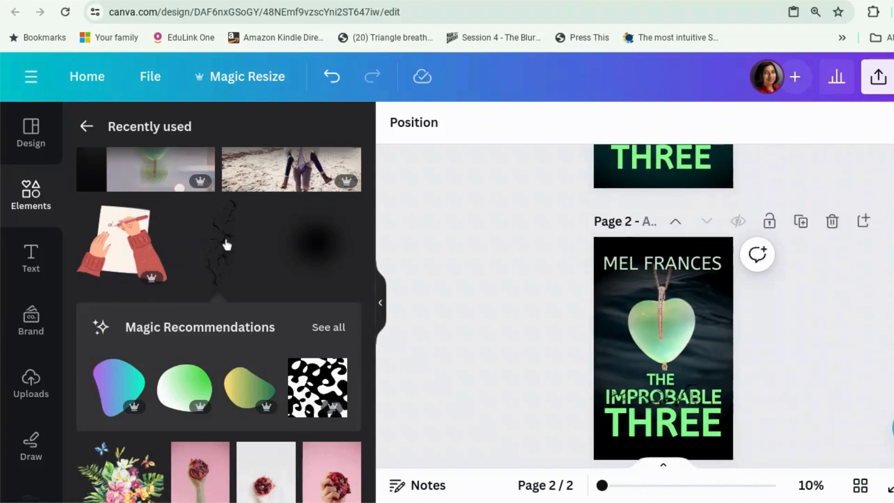
{"action": "left_click", "coordinate": [309, 244]}
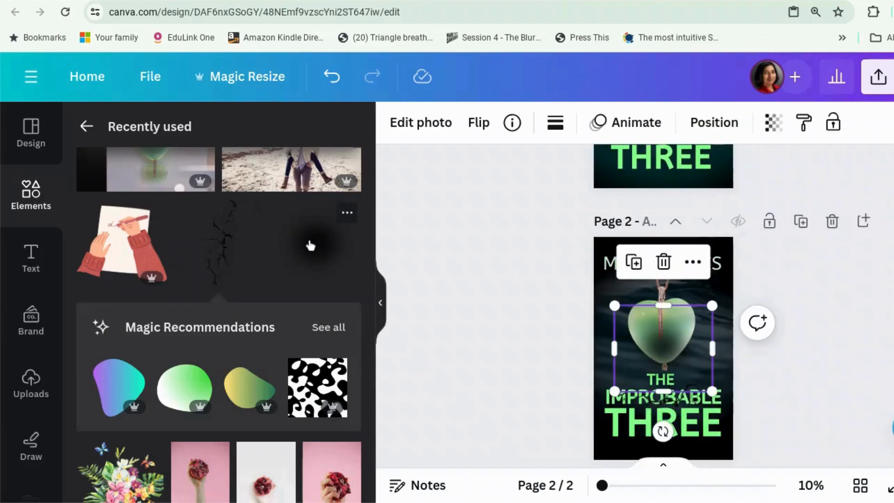
{"action": "left_click_drag", "start_coordinate": [673, 349], "coordinate": [671, 269]}
{"action": "left_click", "coordinate": [847, 303]}
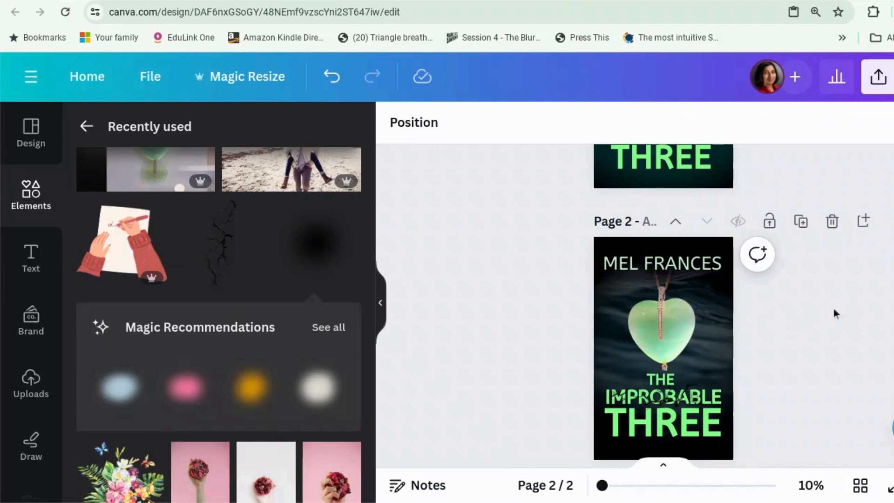
{"action": "scroll", "coordinate": [865, 326], "scroll_direction": "down", "scroll_amount": 1}
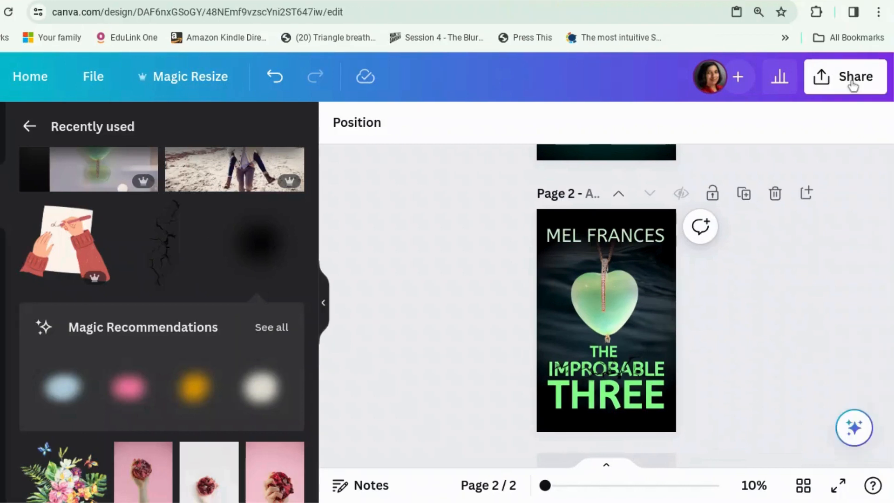
Set the PNG download size to 3.125, review the page selection, and close the download options without exporting.
{"action": "left_click", "coordinate": [852, 85]}
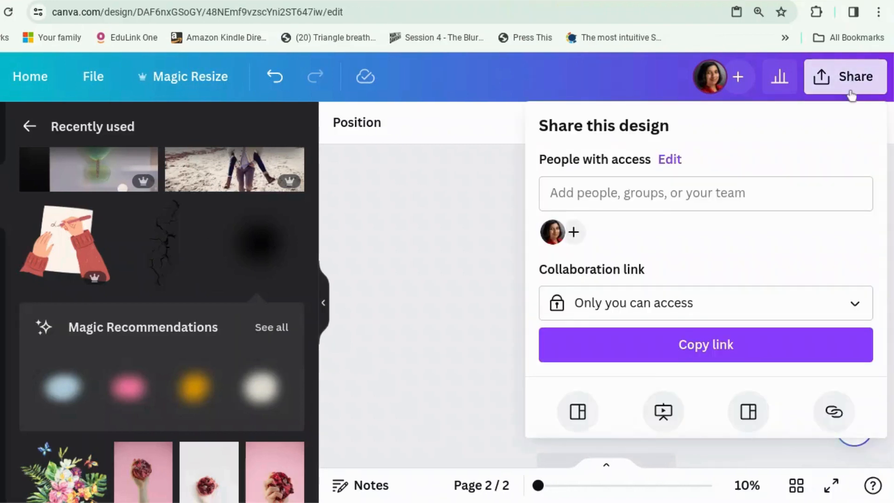
{"action": "scroll", "coordinate": [790, 202], "scroll_direction": "down", "scroll_amount": 4}
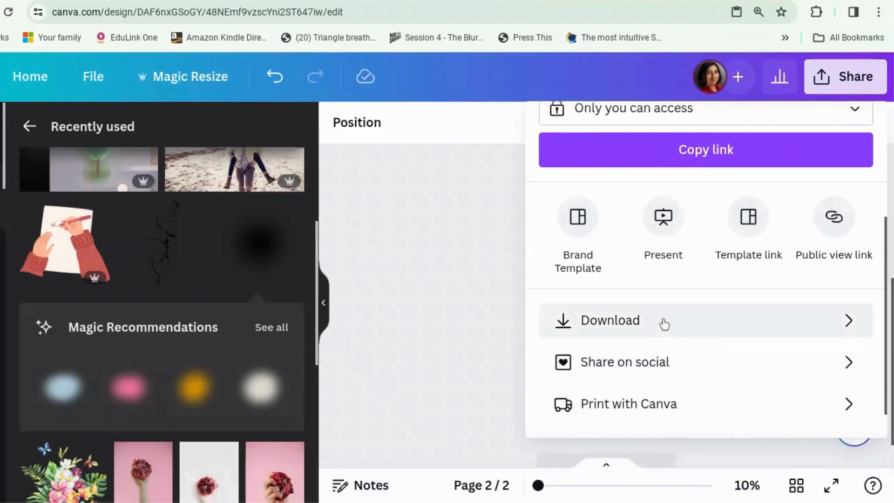
{"action": "left_click", "coordinate": [663, 321]}
{"action": "left_click", "coordinate": [663, 302]}
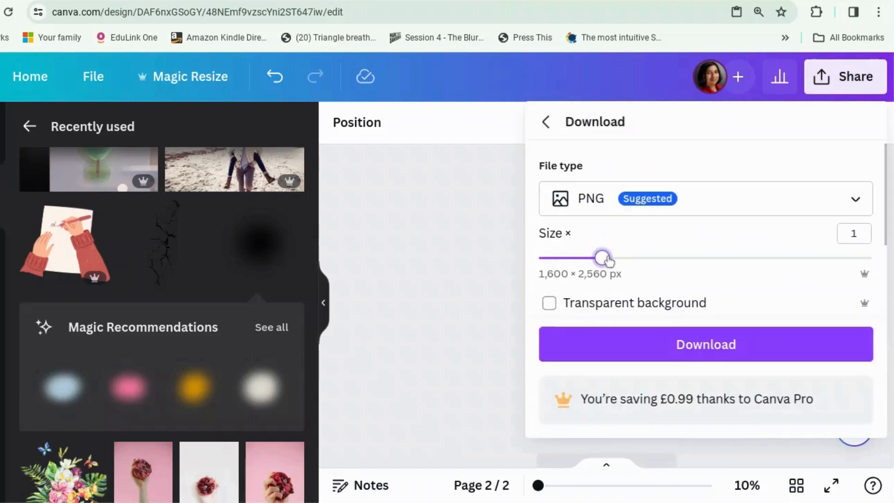
{"action": "left_click_drag", "start_coordinate": [604, 258], "coordinate": [866, 277]}
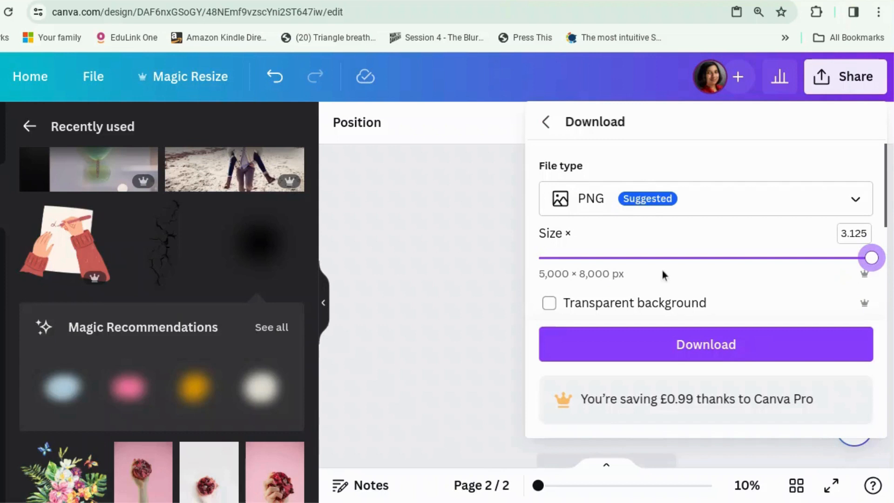
{"action": "scroll", "coordinate": [659, 269], "scroll_direction": "down", "scroll_amount": 3}
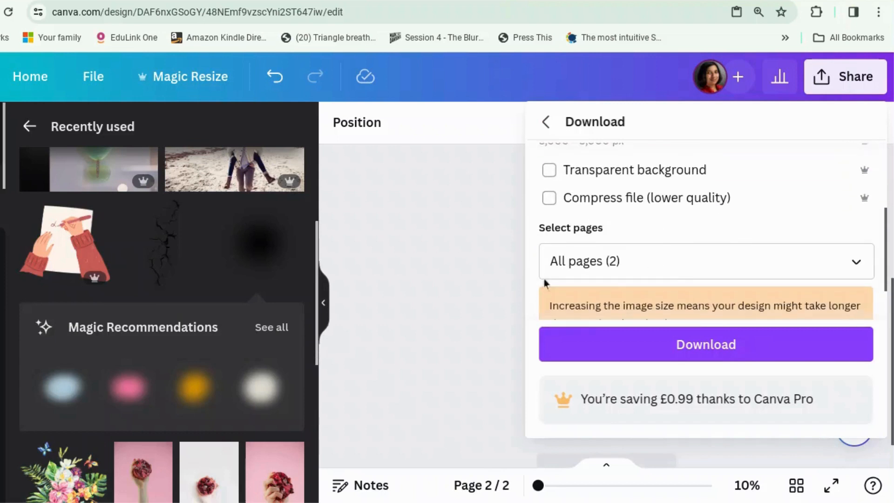
{"action": "left_click", "coordinate": [481, 262]}
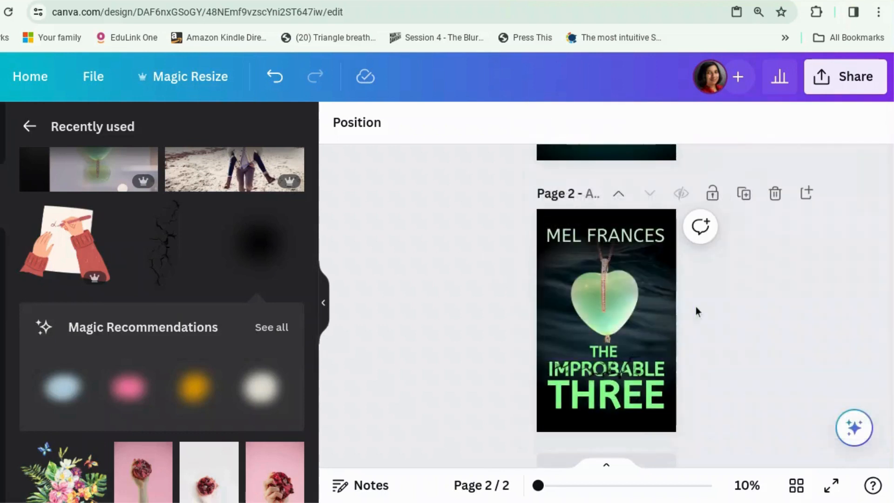